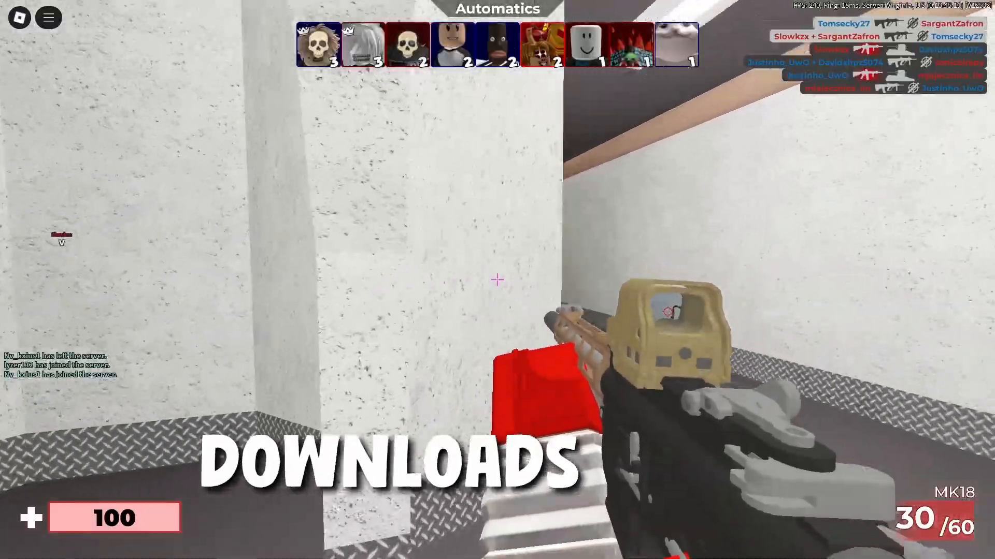
pyautogui.press('w')
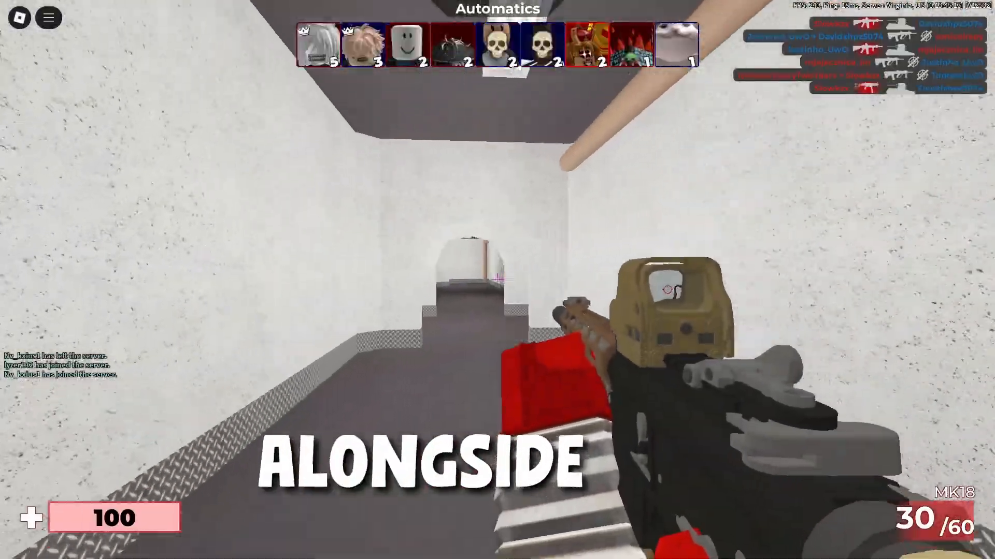
pyautogui.press('w')
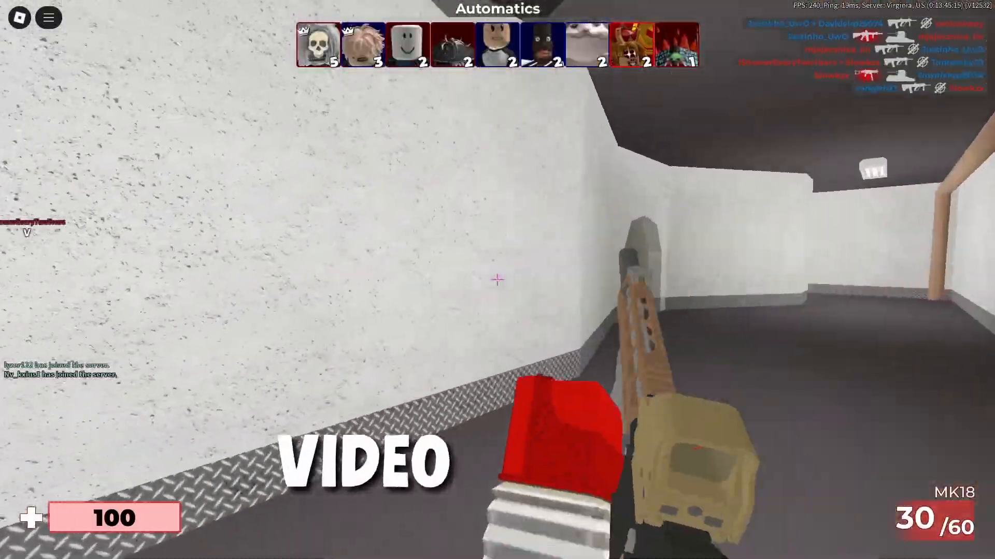
pyautogui.press('w')
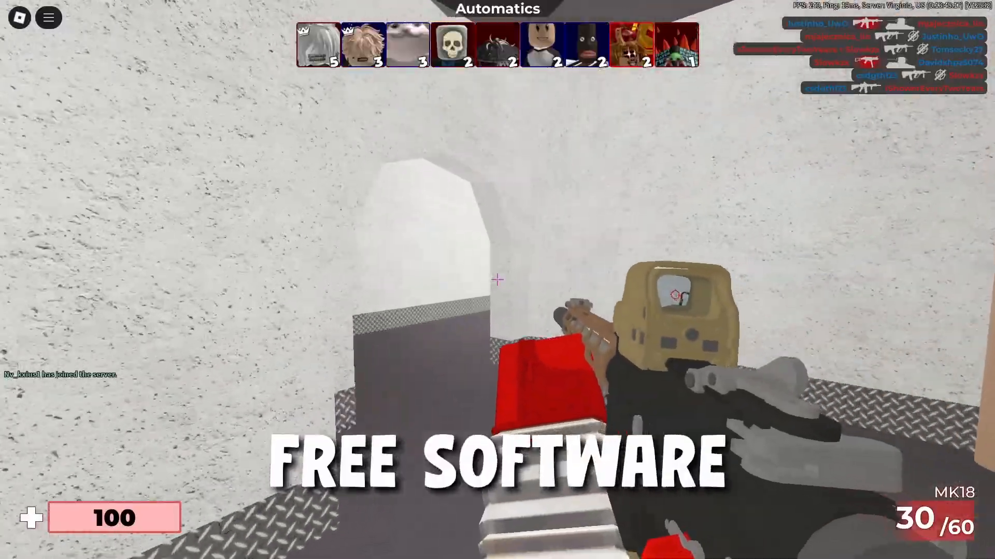
pyautogui.press('w')
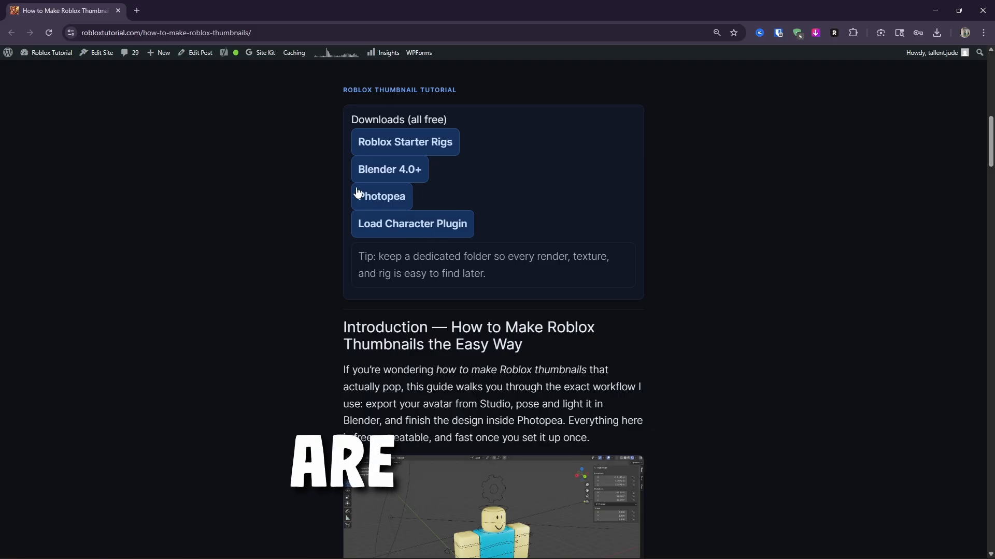
# - Open the Roblox website in a new browser tab and go to its Creator Hub
pyautogui.hotkey('ctrl', 't')
pyautogui.write('roblox')
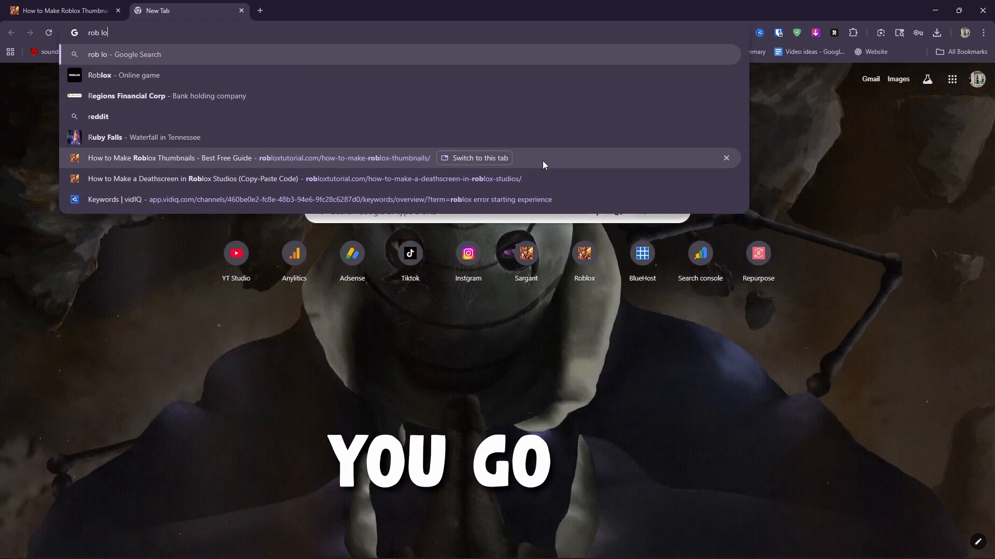
pyautogui.press('Return')
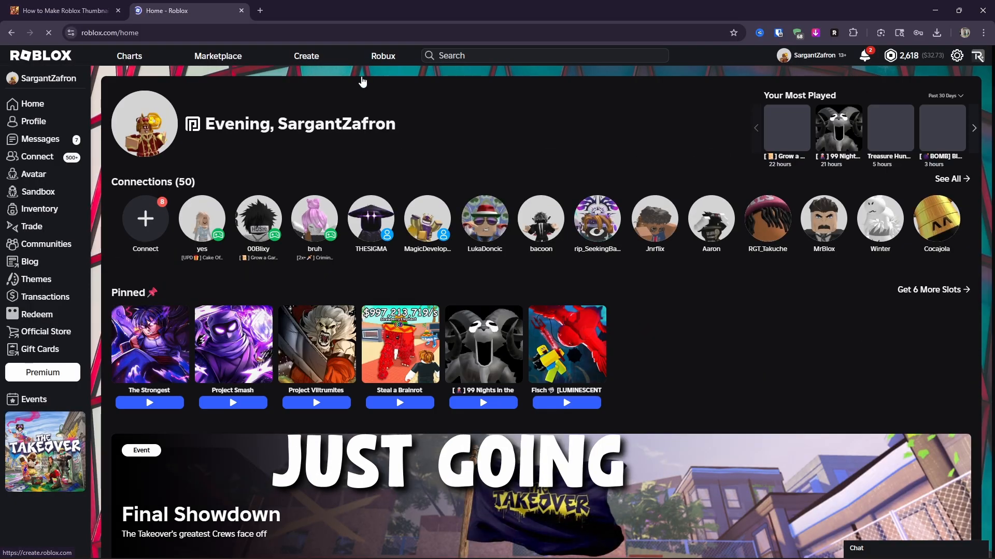
pyautogui.click(313, 58)
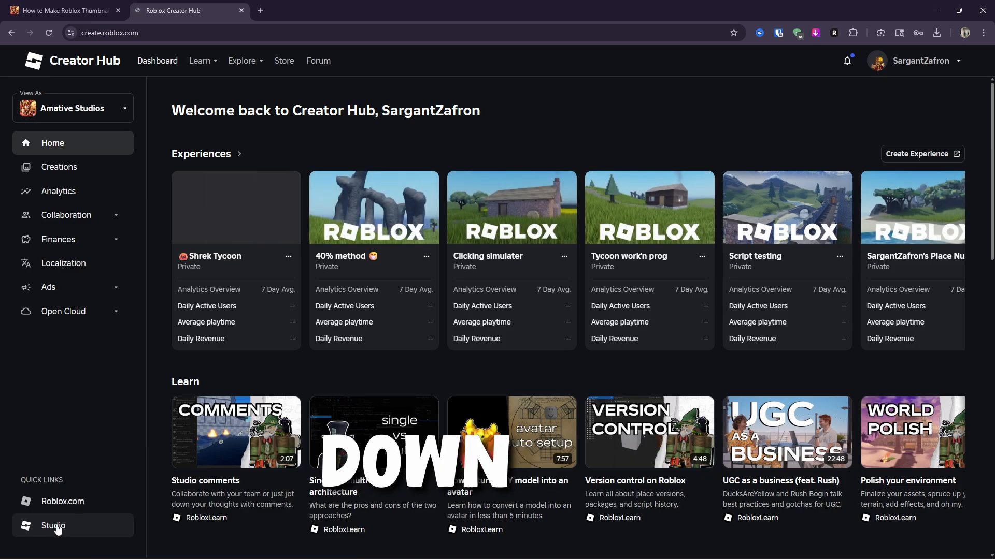
# - Bring up the Studio download offer on the Creator Hub, decline launching the installed app, dismiss the offer and close the page
pyautogui.click(53, 526)
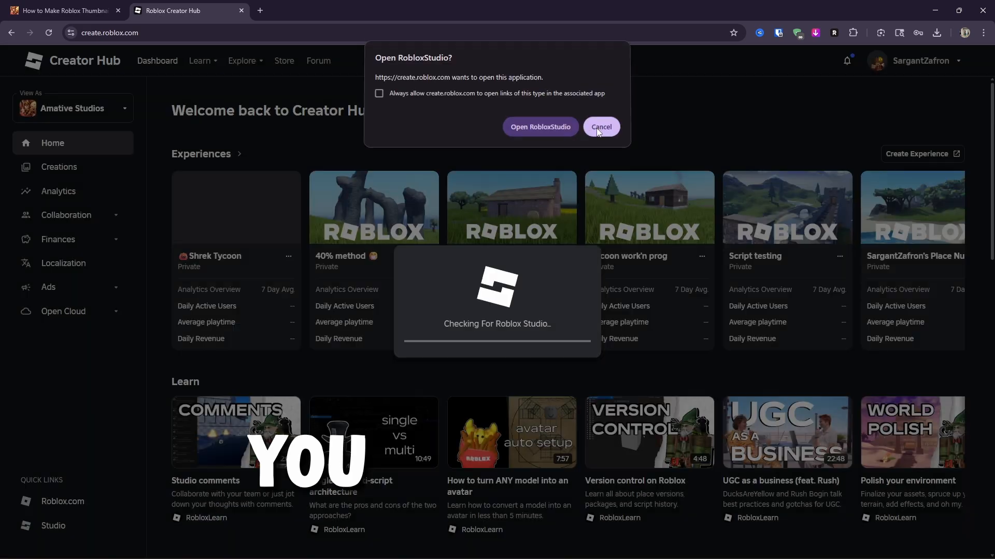
pyautogui.click(599, 129)
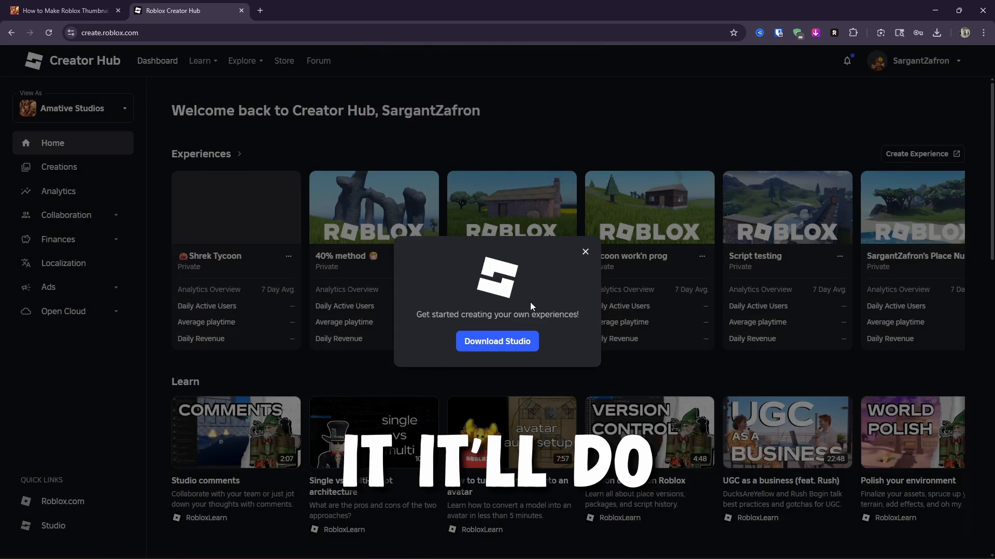
pyautogui.click(586, 252)
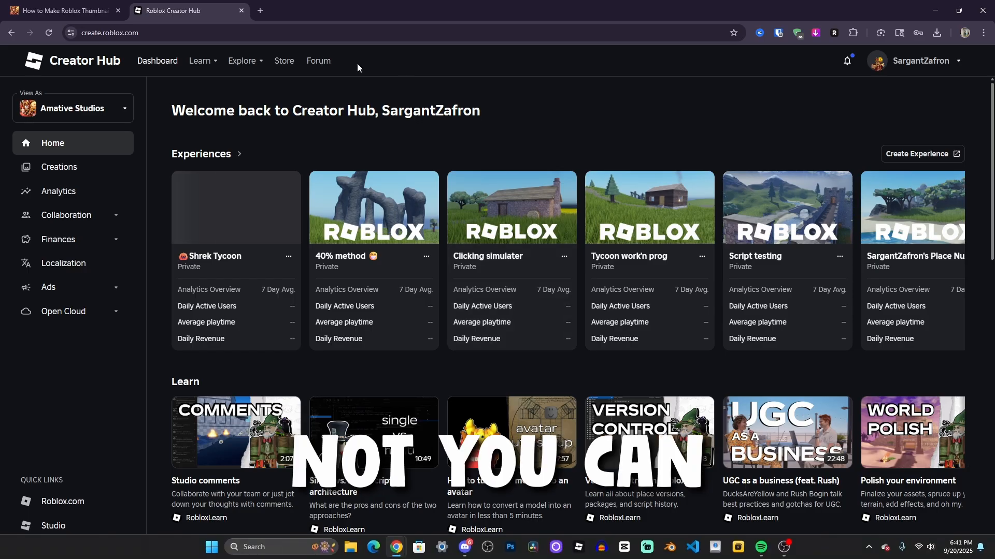
pyautogui.click(241, 11)
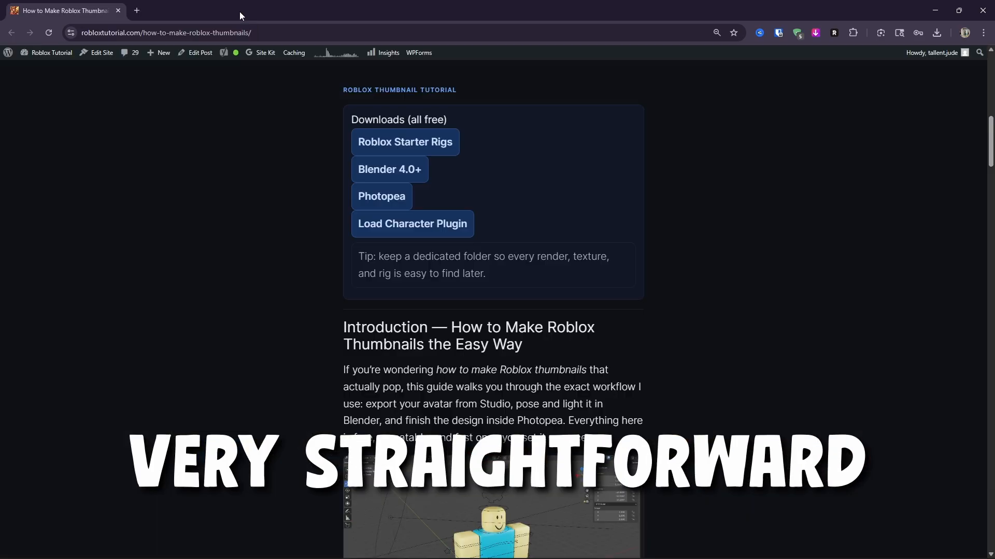
# - Open the Load Character Plugin page from the tutorial's download list, dismiss the favorites notice and look over the plugin's details
pyautogui.click(446, 227)
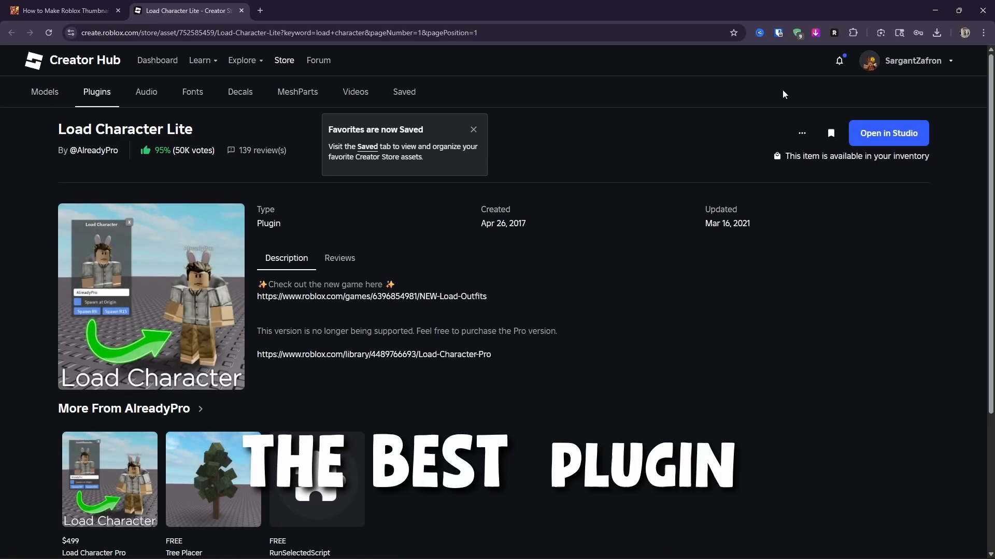
pyautogui.click(473, 130)
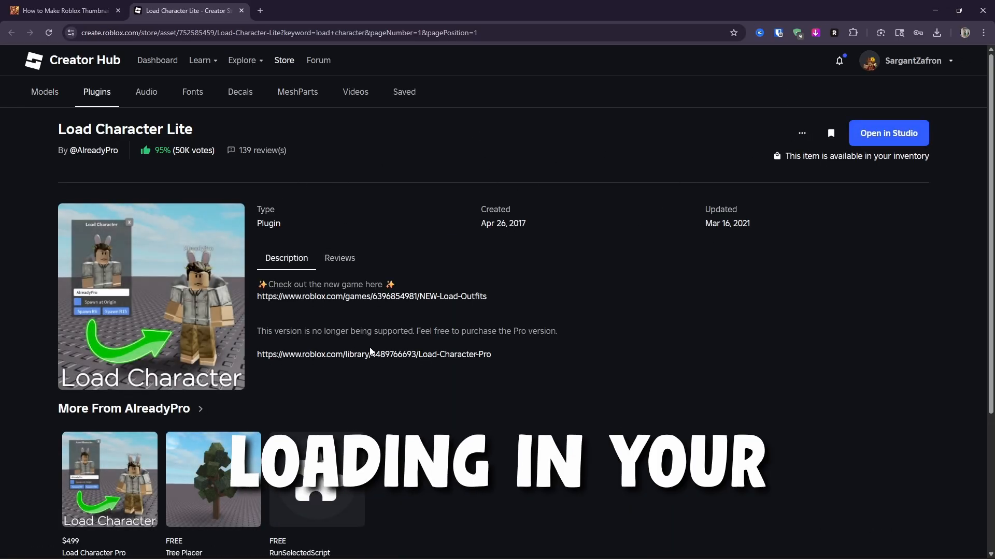
pyautogui.scroll(-1, 370, 348)
pyautogui.scroll(1, 367, 293)
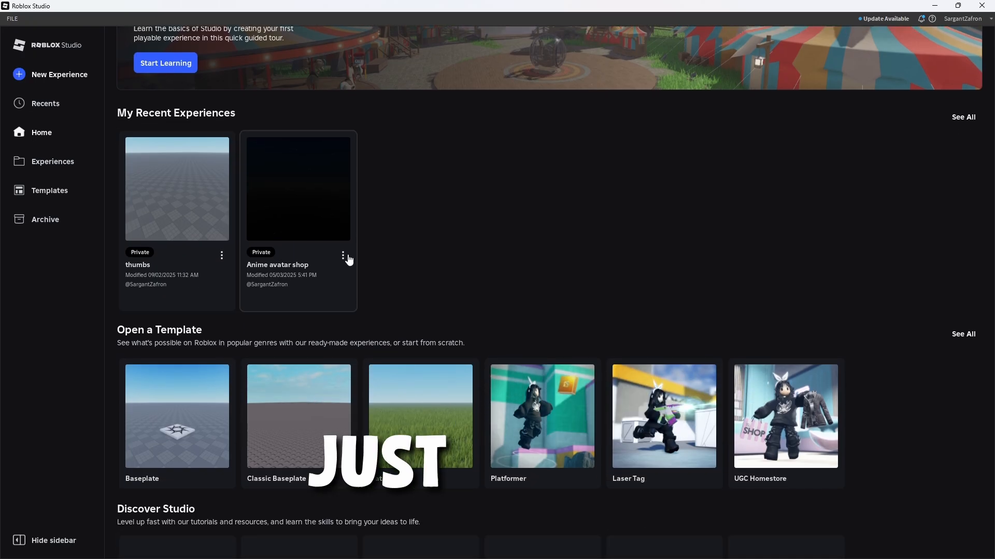
# - In Roblox Studio, create a place from the Baseplate template and delete its spawn location
pyautogui.scroll(-1, 279, 399)
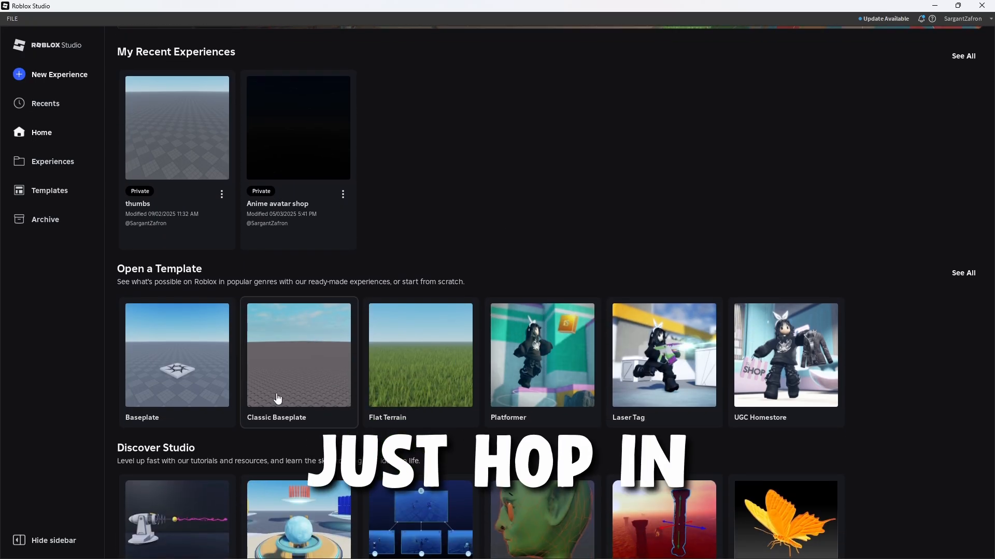
pyautogui.click(209, 339)
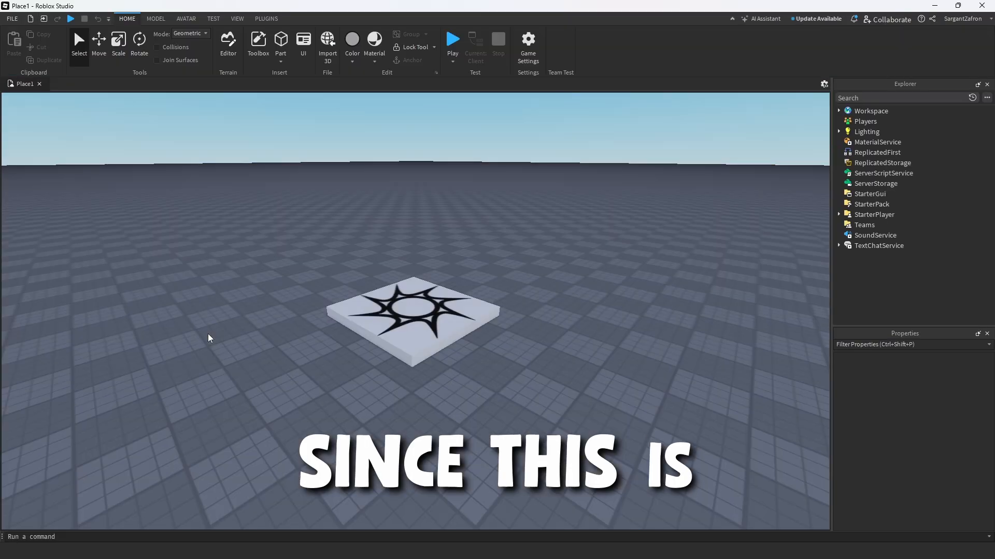
pyautogui.click(401, 292)
pyautogui.press('Delete')
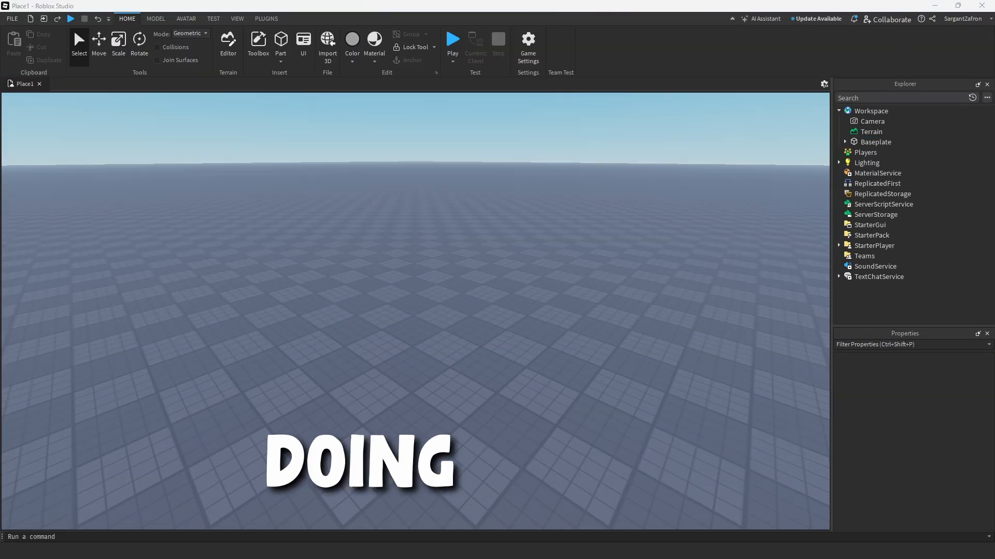
# - Spawn an R6 character at the origin with the Load Character plugin using the avatar's username, and close the plugin window
pyautogui.click(265, 18)
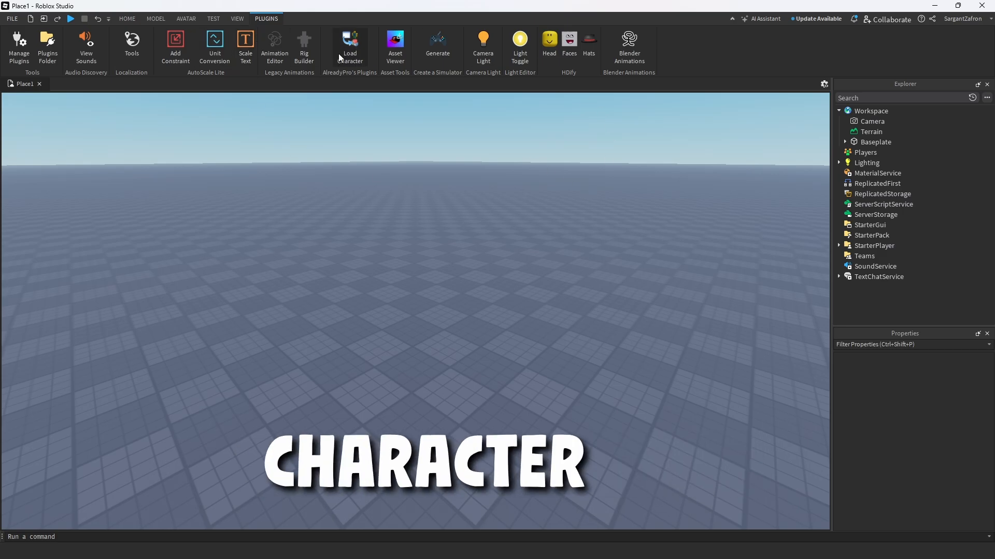
pyautogui.click(351, 46)
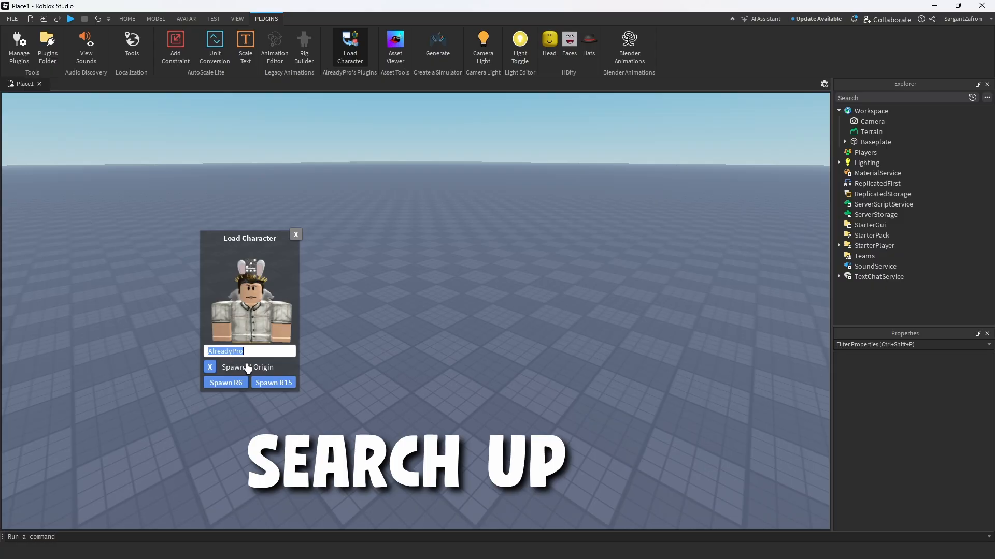
pyautogui.write('Sargantzafron')
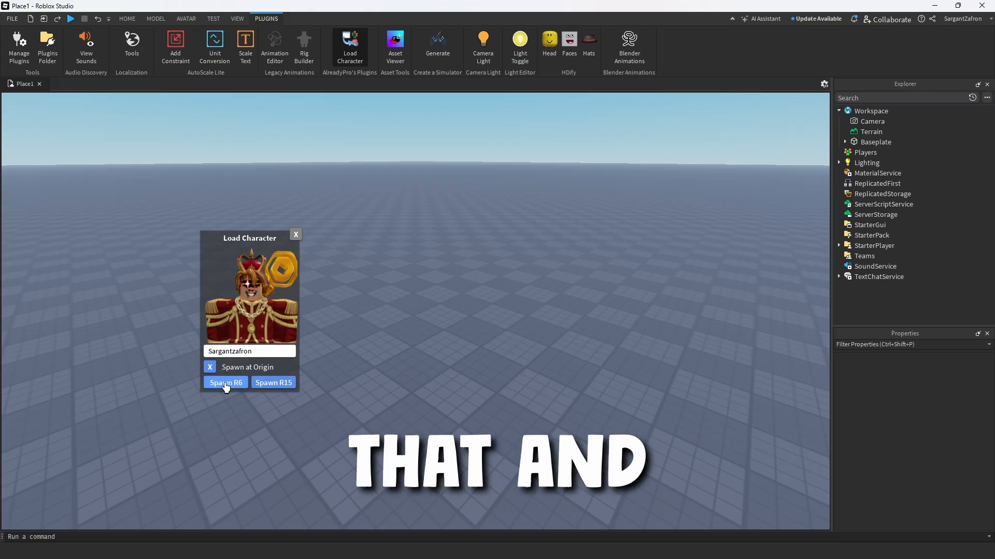
pyautogui.click(294, 236)
# - Examine the spawned avatar and its accessories from close up and from a slight angle
pyautogui.moveTo(470, 321); pyautogui.dragTo(468, 320, button='right')
pyautogui.press('w')
pyautogui.moveTo(468, 320); pyautogui.dragTo(508, 351)
pyautogui.moveTo(508, 350); pyautogui.dragTo(508, 350, button='right')
pyautogui.scroll(3, 508, 349)
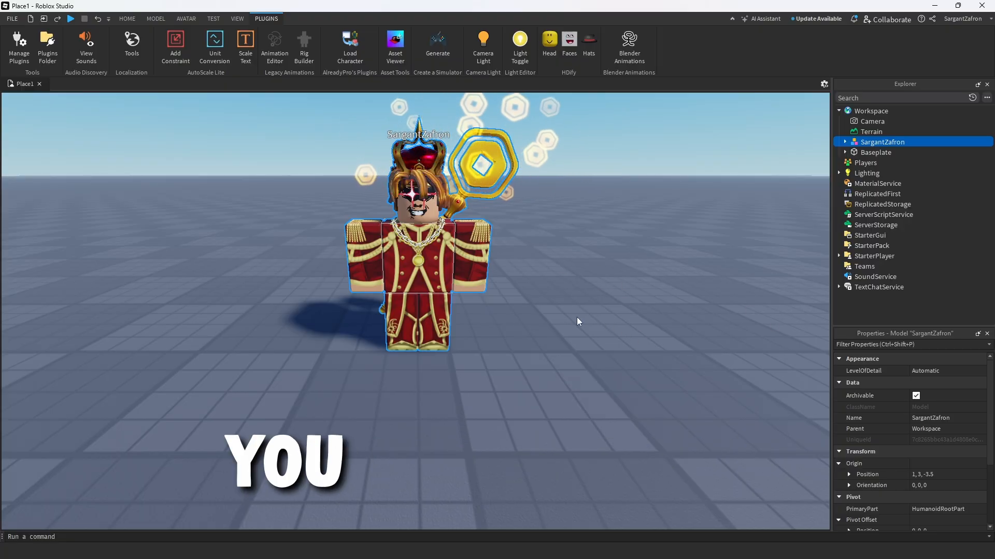
pyautogui.moveTo(562, 320); pyautogui.dragTo(562, 320, button='right')
pyautogui.scroll(2, 562, 320)
pyautogui.scroll(-2, 561, 320)
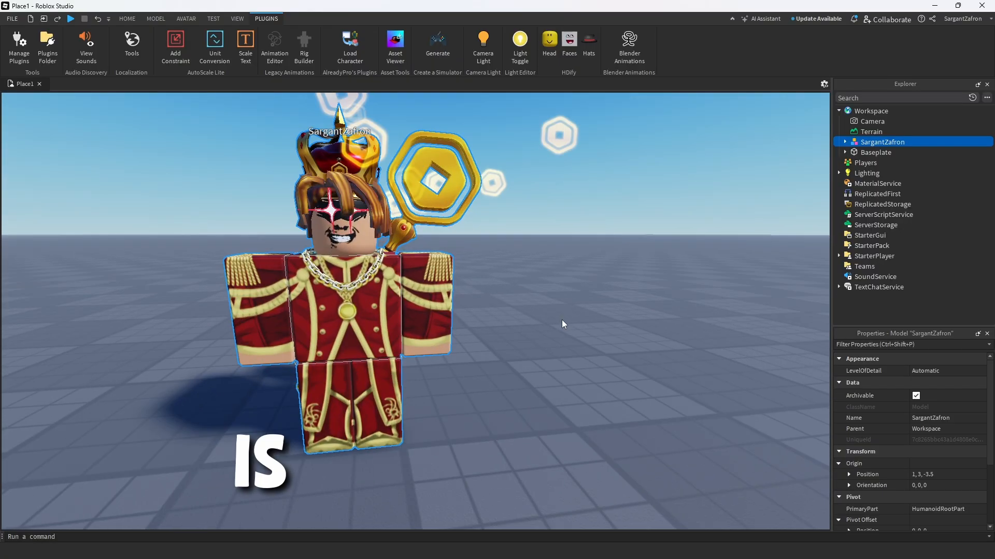
pyautogui.scroll(-2, 561, 320)
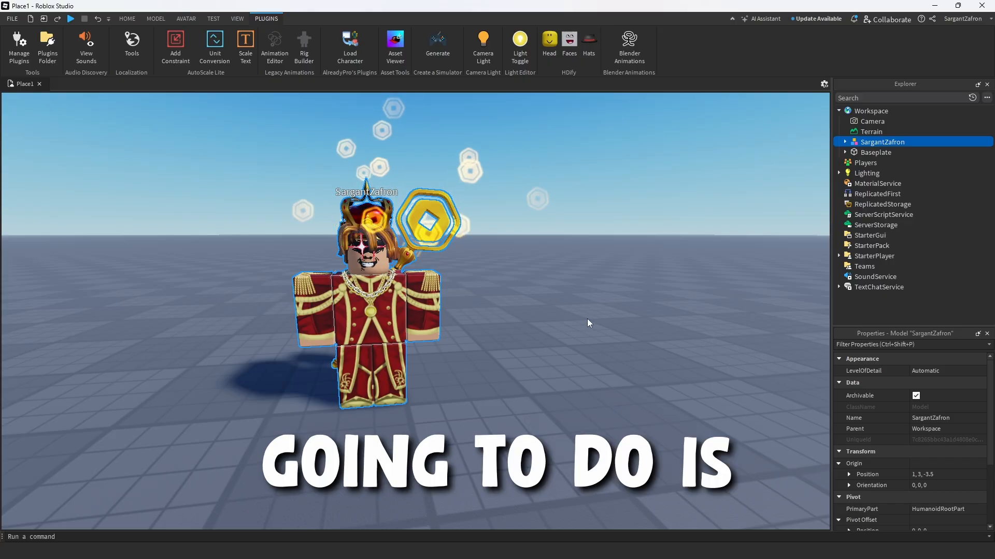
# - Expand the spawned character model in the Explorer and select its Body Colors item
pyautogui.click(235, 17)
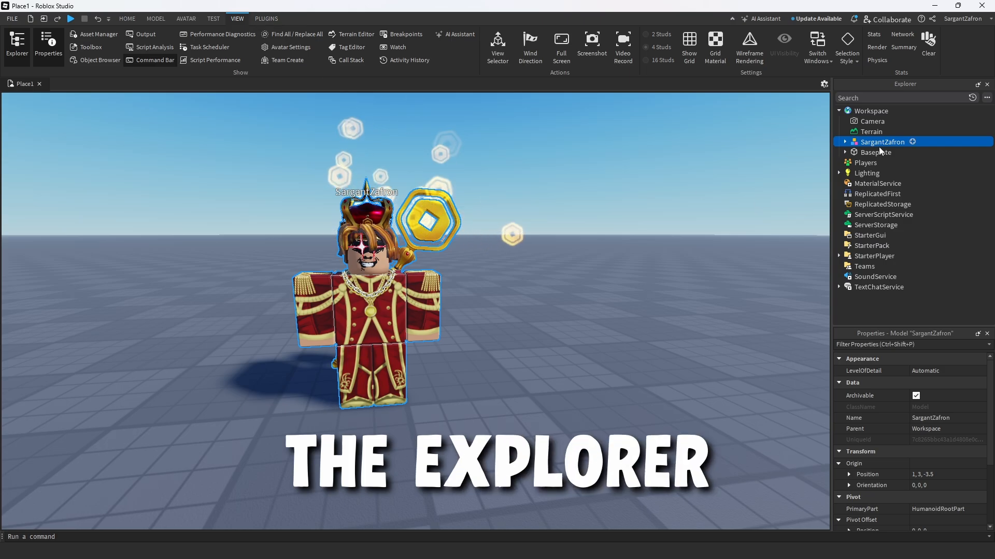
pyautogui.click(844, 142)
pyautogui.click(881, 152)
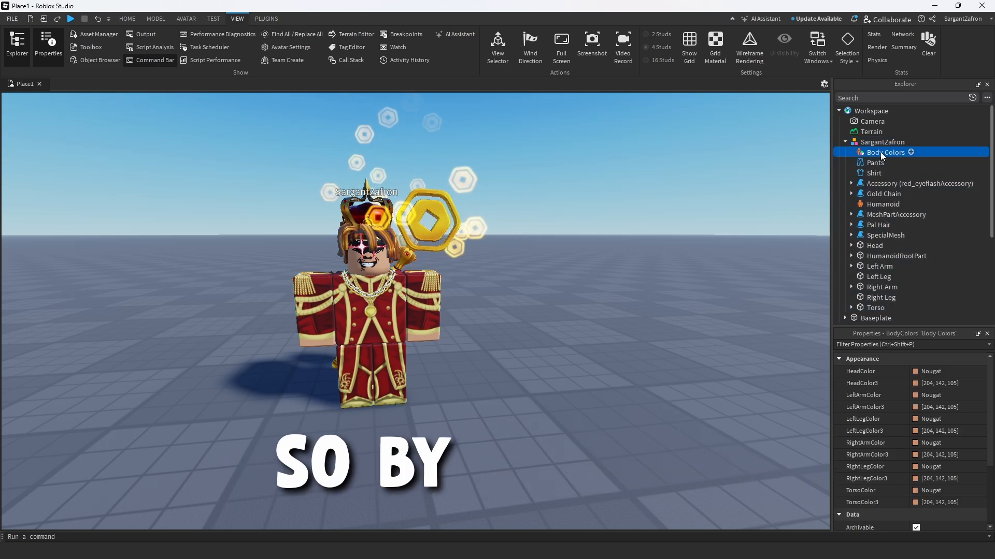
pyautogui.click(884, 144)
pyautogui.click(883, 144)
pyautogui.click(872, 155)
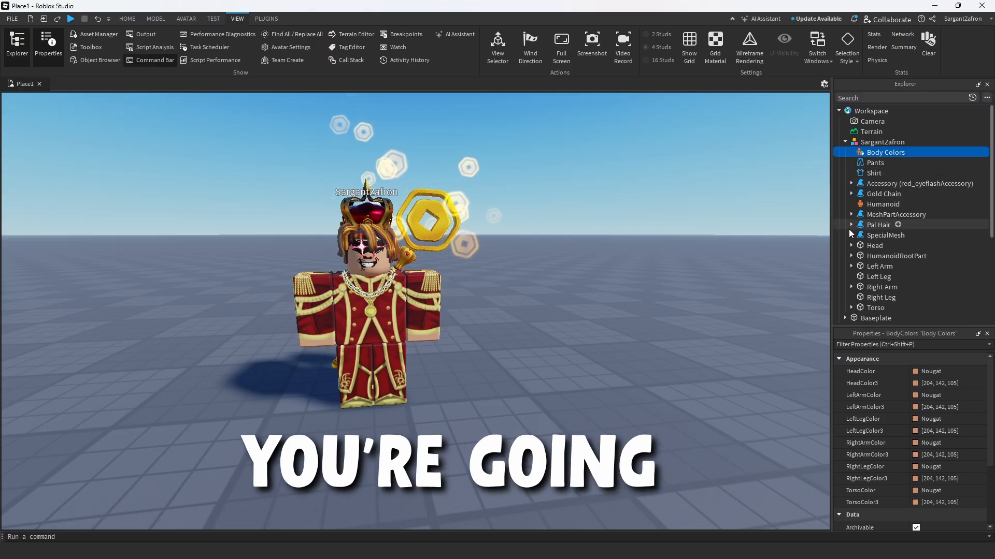
# - Export the character's five accessories, from the red eyeflash accessory through SpecialMesh without Humanoid, as an OBJ, and clear the selection
pyautogui.click(880, 184)
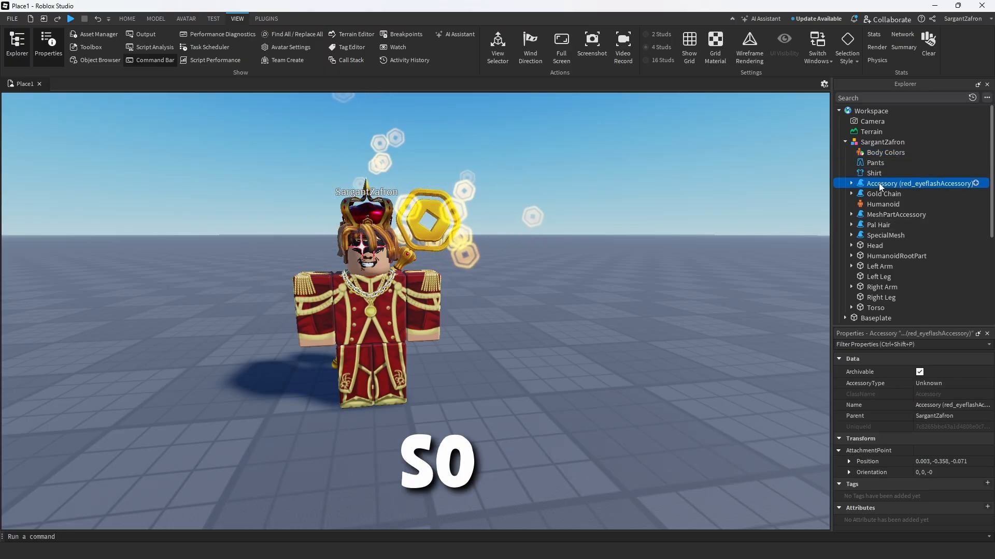
pyautogui.keyDown('shift'); pyautogui.click(885, 235); pyautogui.keyUp('shift')
pyautogui.keyDown('ctrl'); pyautogui.click(946, 205); pyautogui.keyUp('ctrl')
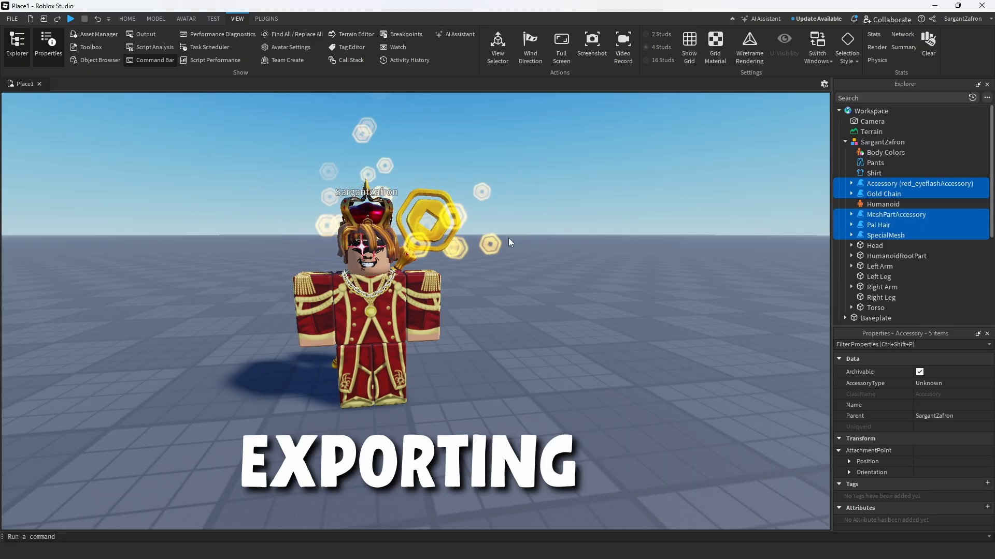
pyautogui.rightClick(868, 186)
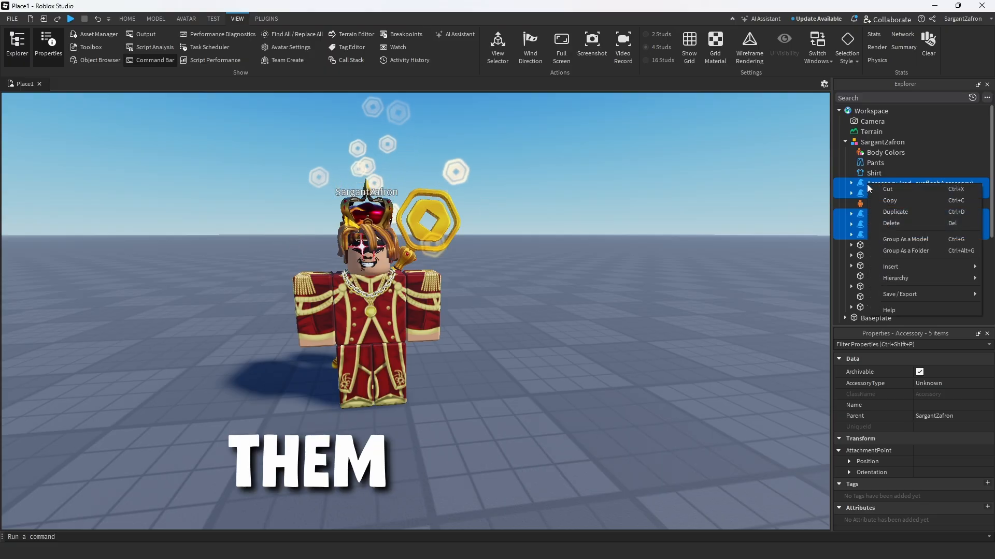
pyautogui.moveTo(887, 293)
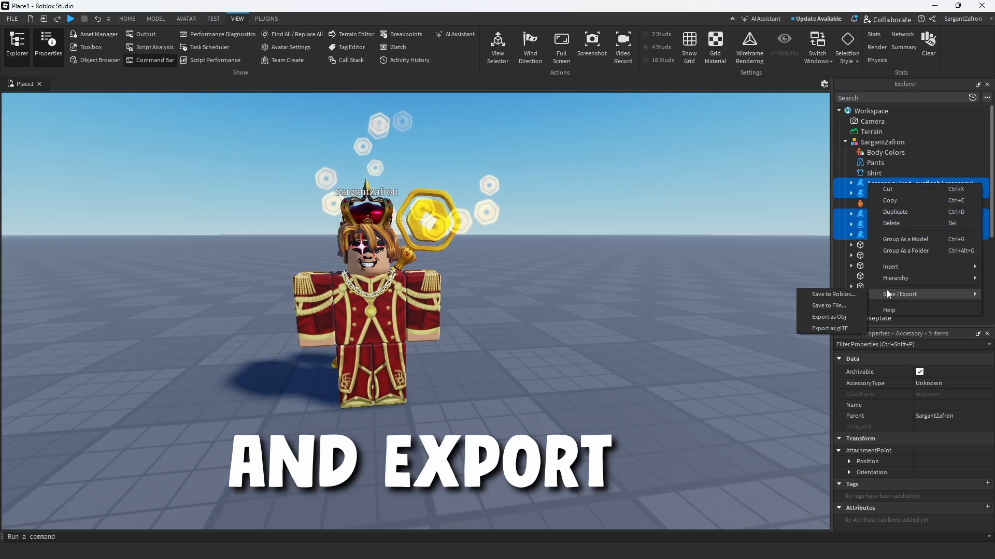
pyautogui.click(832, 320)
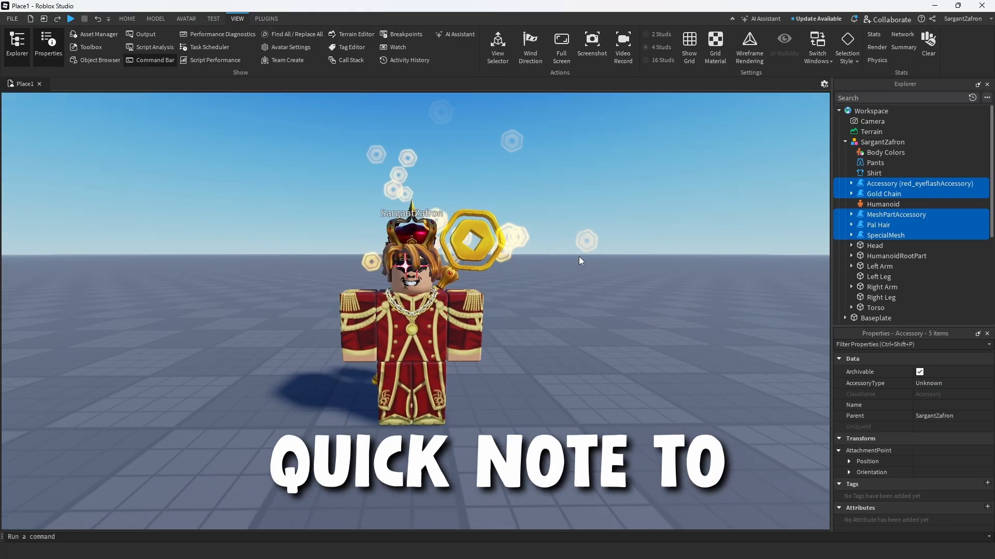
pyautogui.click(579, 257)
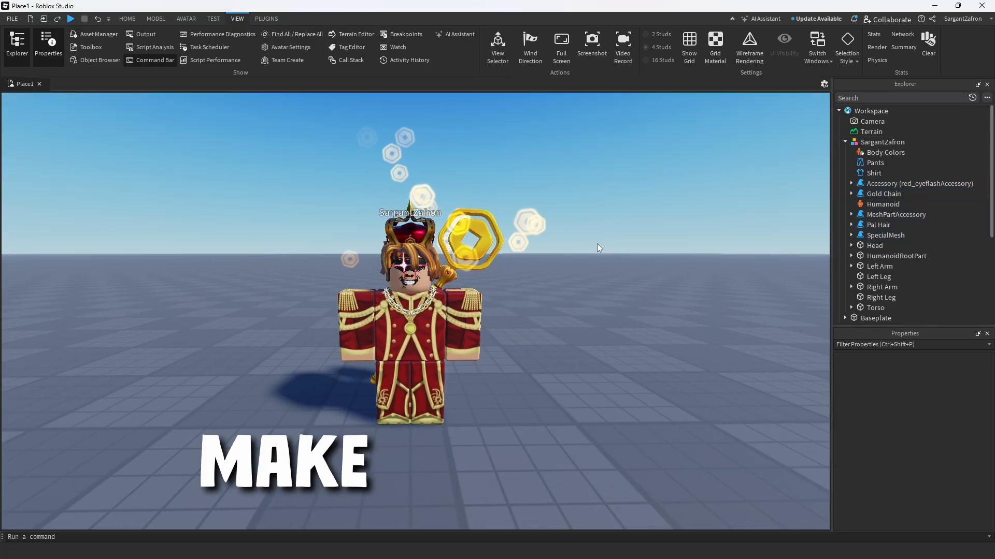
pyautogui.moveTo(596, 244); pyautogui.dragTo(593, 253, button='right')
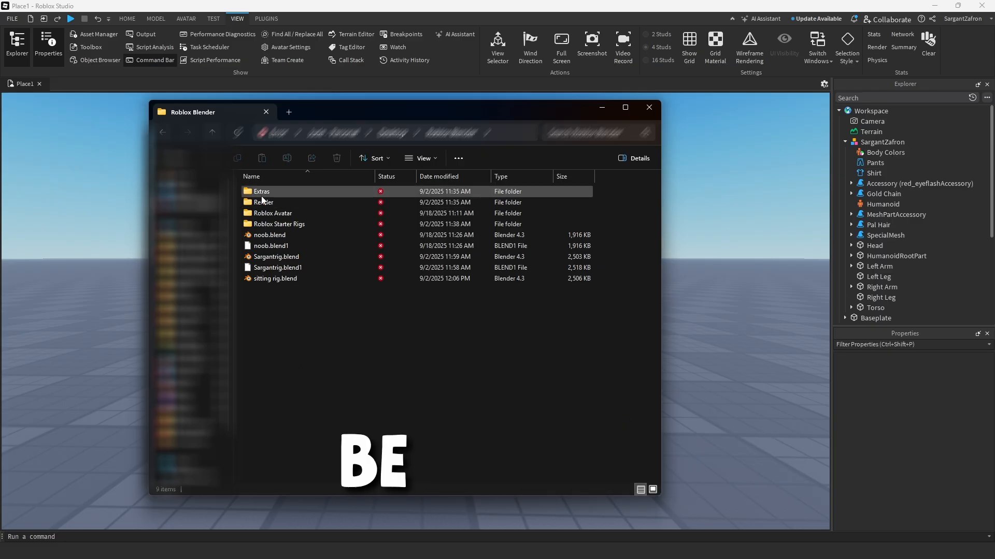
# - In File Explorer, open the Roblox Avatar folder inside the Roblox Blender folder
pyautogui.click(289, 205)
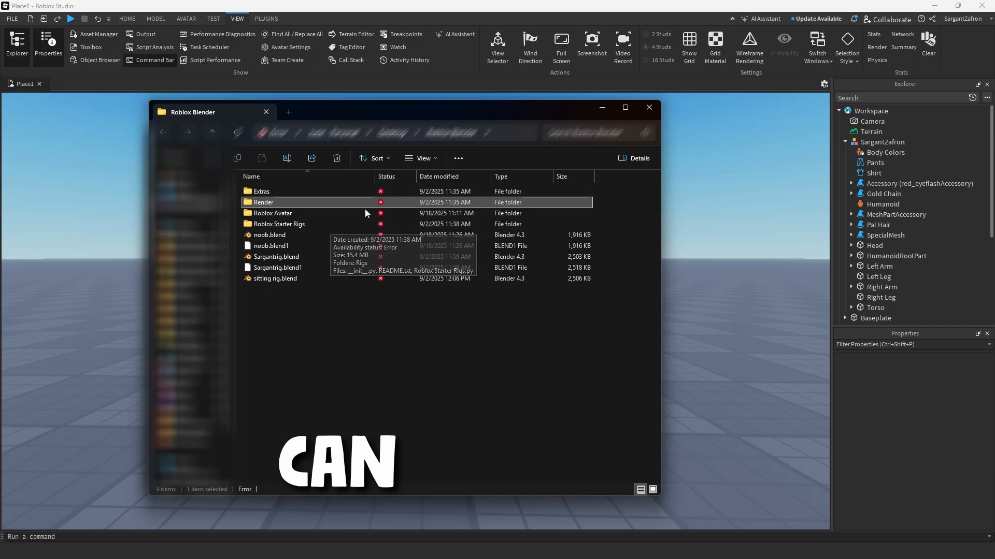
pyautogui.doubleClick(294, 214)
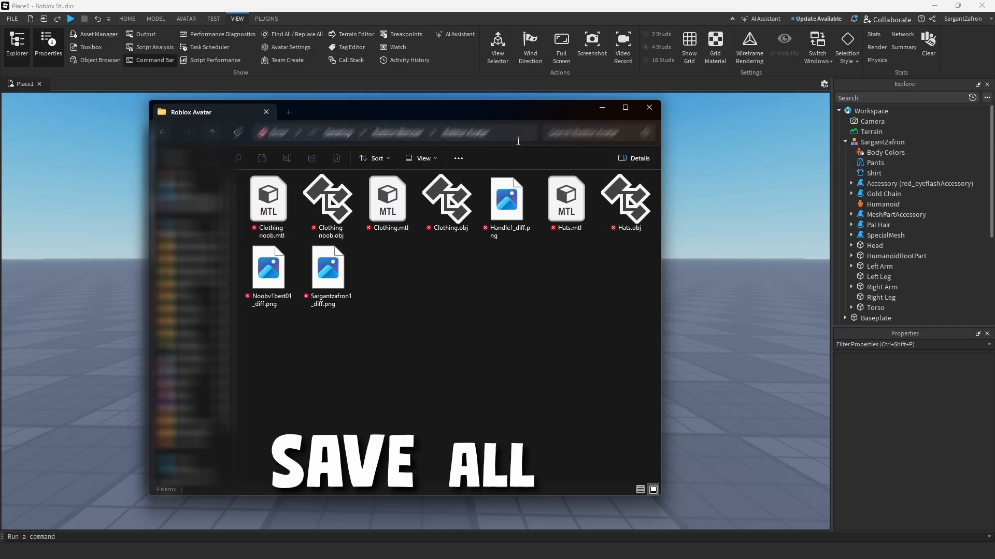
# - Look through the Roblox Blender folder, including its Roblox Starter Rigs, Extras, Render and Roblox Avatar subfolders
pyautogui.hotkey('alt', 'Left')
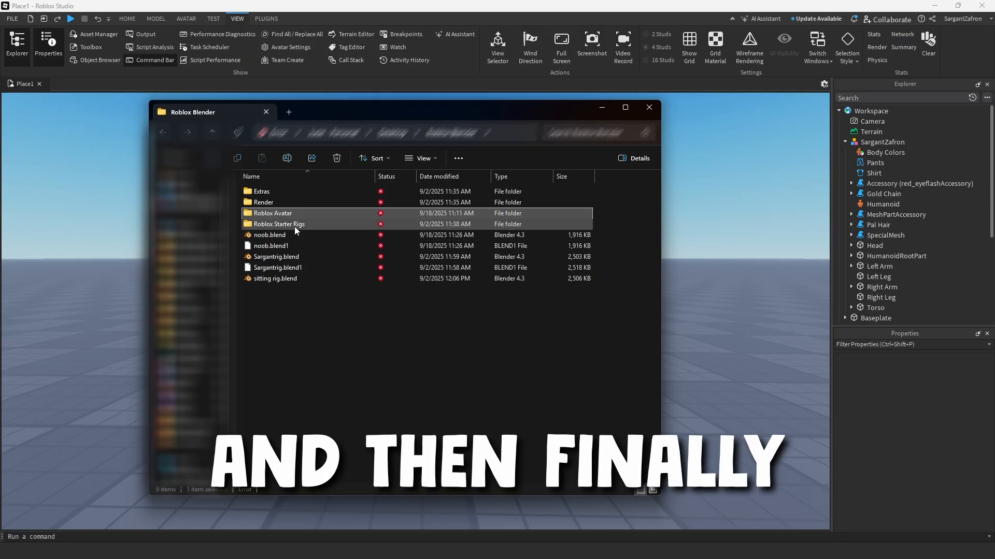
pyautogui.doubleClick(295, 225)
pyautogui.hotkey('alt', 'Left')
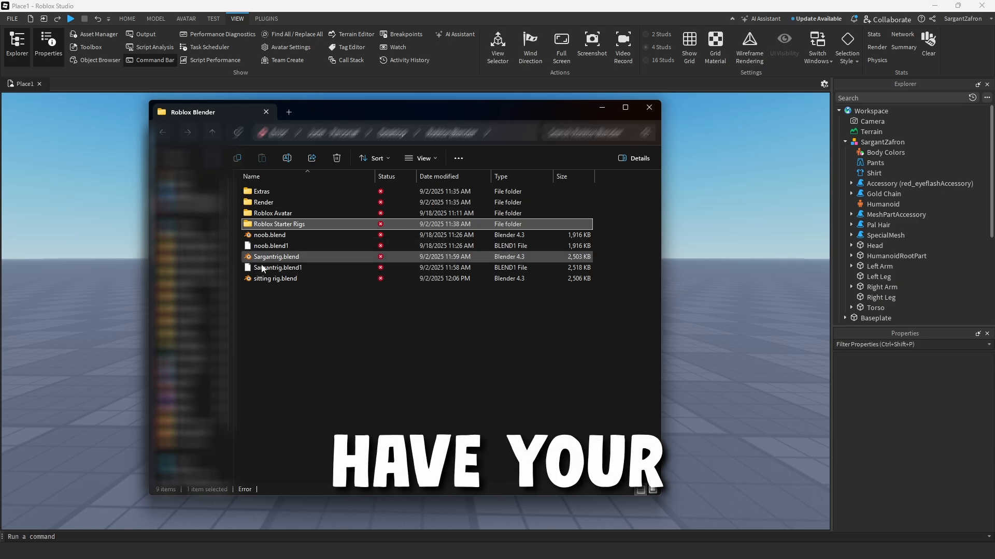
pyautogui.click(272, 195)
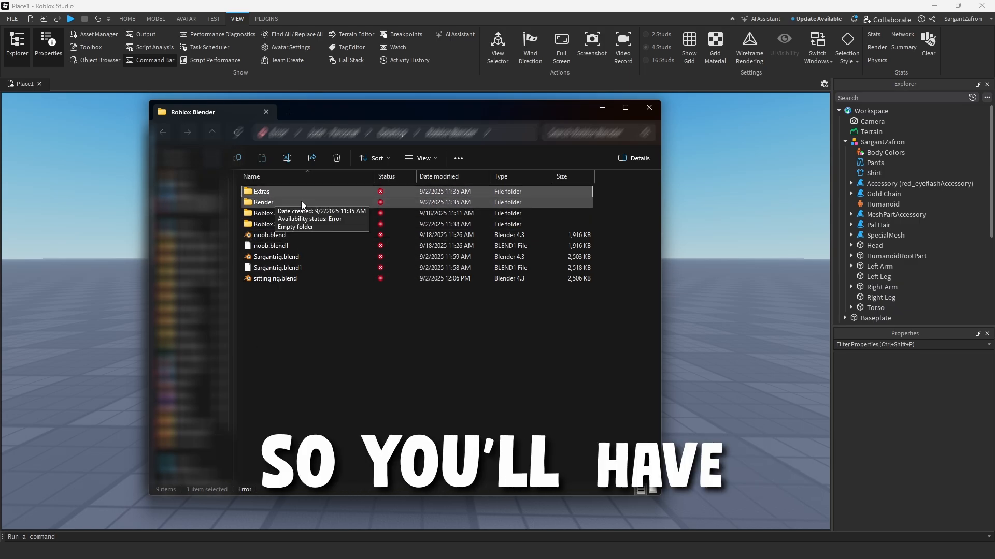
pyautogui.click(313, 204)
pyautogui.click(274, 212)
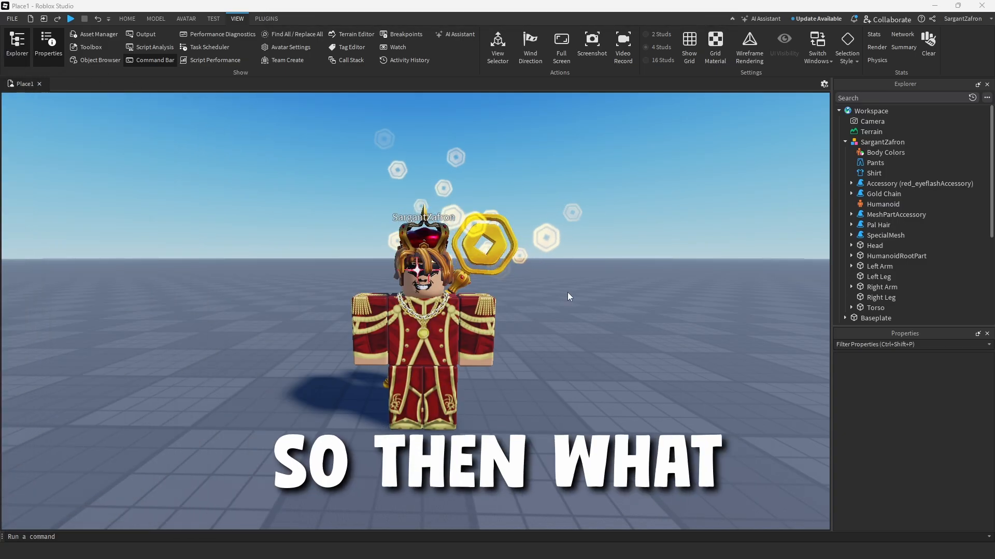
# - Select the character's five accessories in Roblox Studio: the red eyeflash accessory, Gold Chain, MeshPartAccessory, Pal Hair and SpecialMesh
pyautogui.click(881, 183)
pyautogui.keyDown('shift'); pyautogui.click(877, 195); pyautogui.keyUp('shift')
pyautogui.keyDown('ctrl'); pyautogui.click(877, 214); pyautogui.keyUp('ctrl')
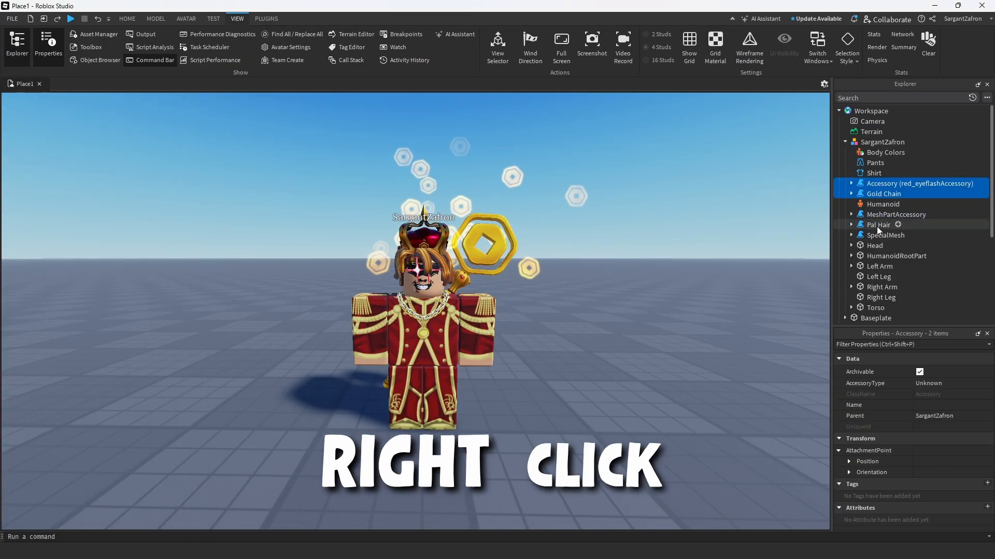
pyautogui.keyDown('ctrl'); pyautogui.click(877, 225); pyautogui.keyUp('ctrl')
pyautogui.keyDown('ctrl'); pyautogui.click(877, 235); pyautogui.keyUp('ctrl')
pyautogui.rightClick(881, 213)
pyautogui.moveTo(913, 324)
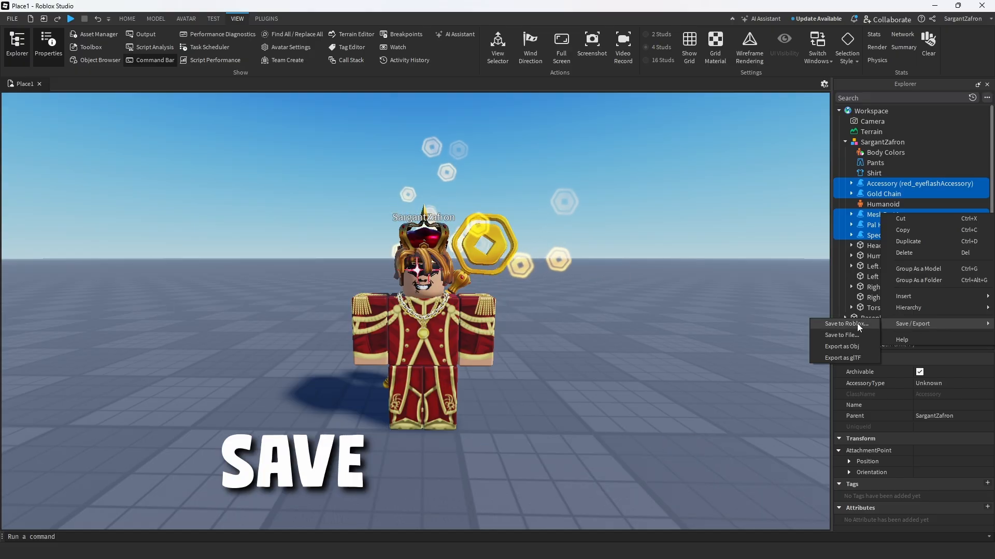
pyautogui.click(851, 346)
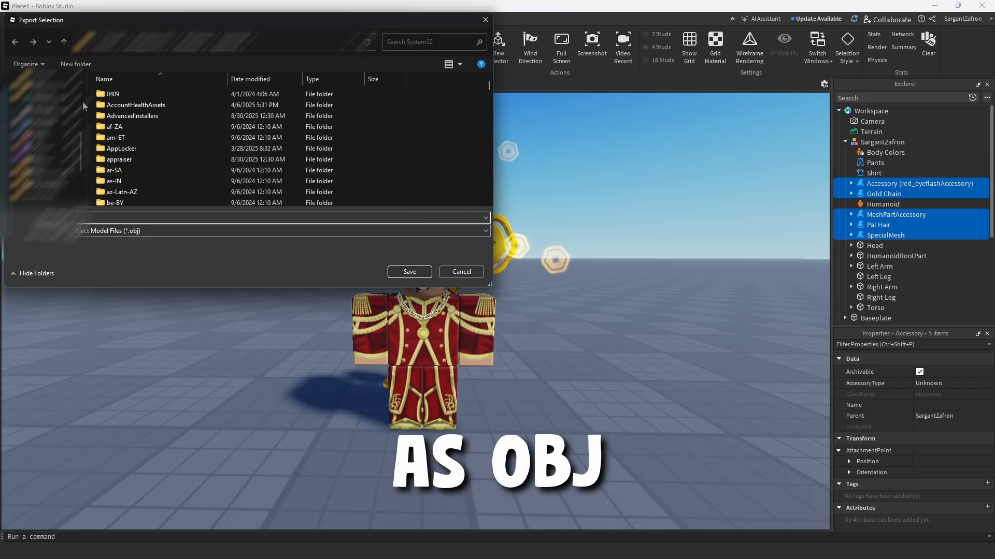
pyautogui.doubleClick(247, 206)
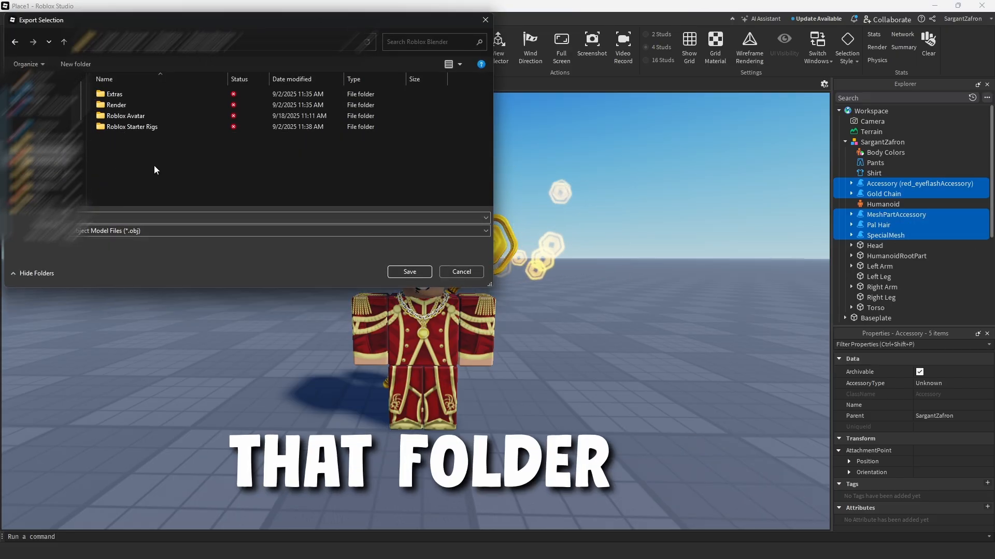
pyautogui.doubleClick(154, 117)
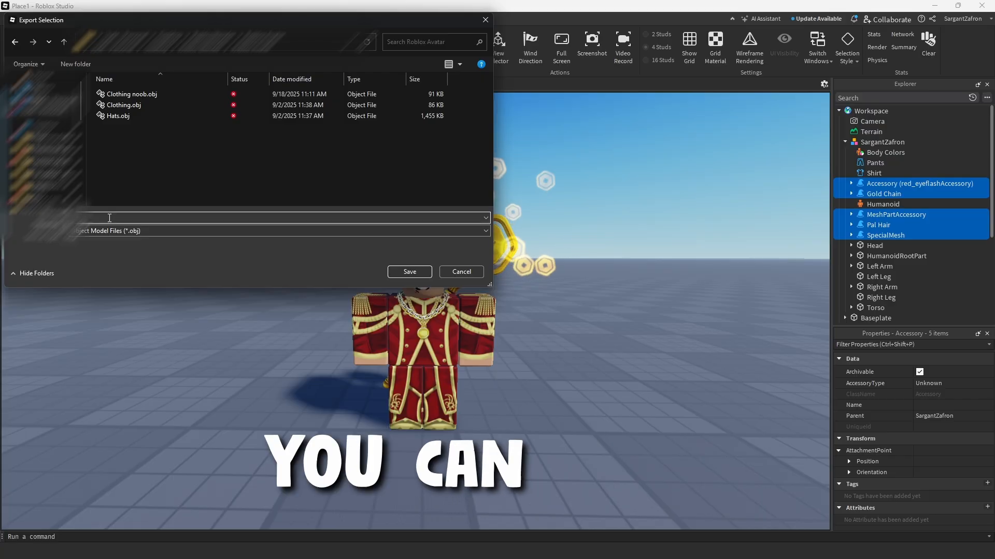
pyautogui.click(458, 273)
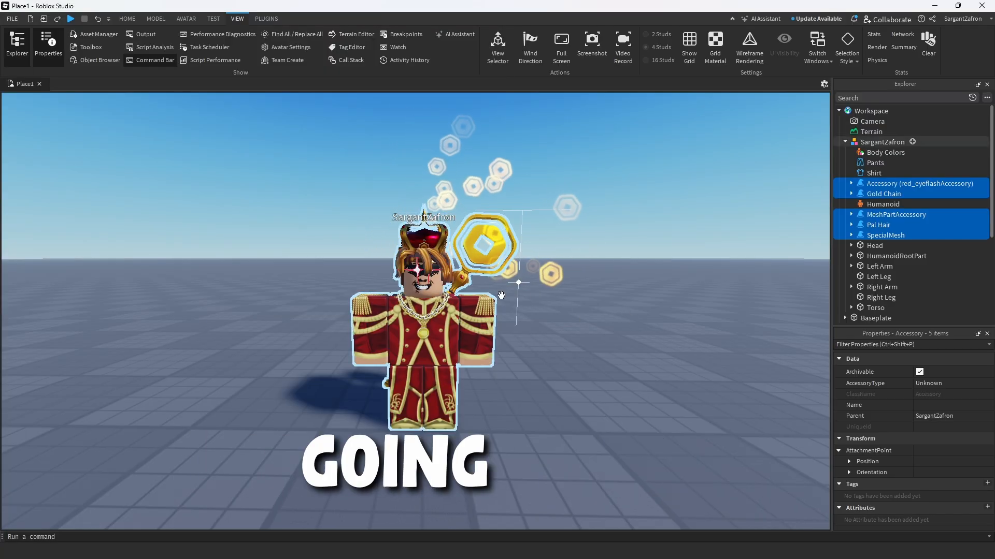
# - Delete the five selected accessories so that only the clothed body of the character remains
pyautogui.press('Delete')
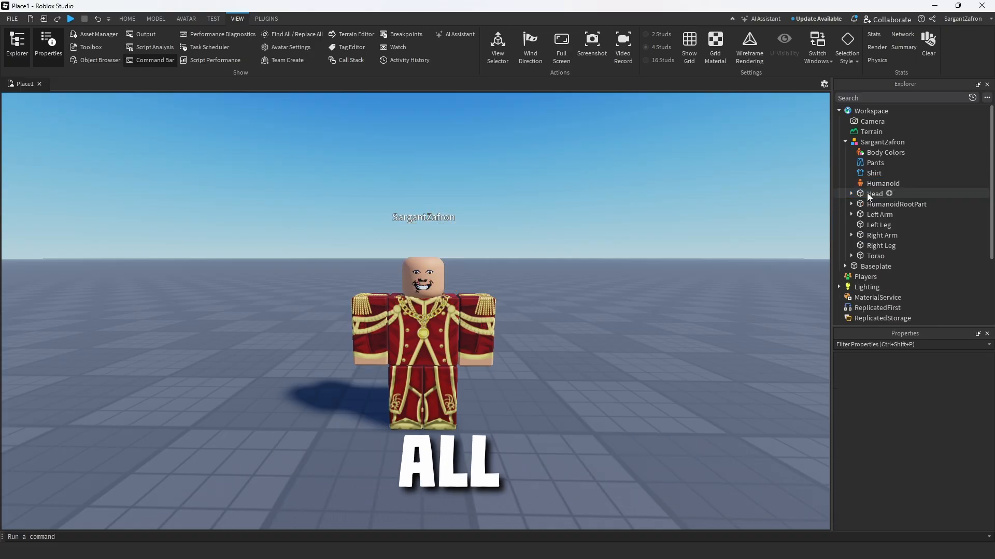
pyautogui.moveTo(611, 282); pyautogui.dragTo(583, 314, button='right')
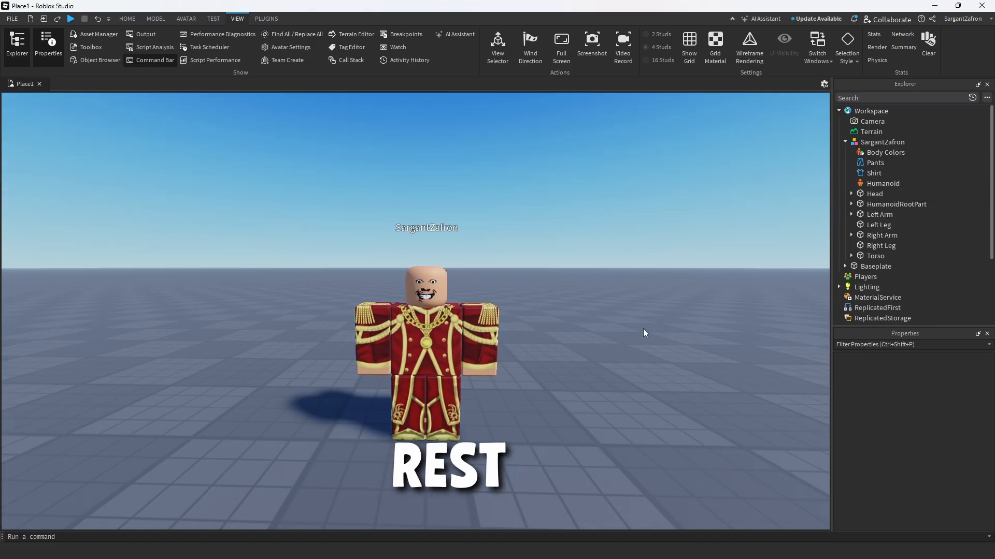
# - Export the whole remaining character model as an OBJ file into the Roblox Avatar folder
pyautogui.rightClick(873, 146)
pyautogui.moveTo(899, 301)
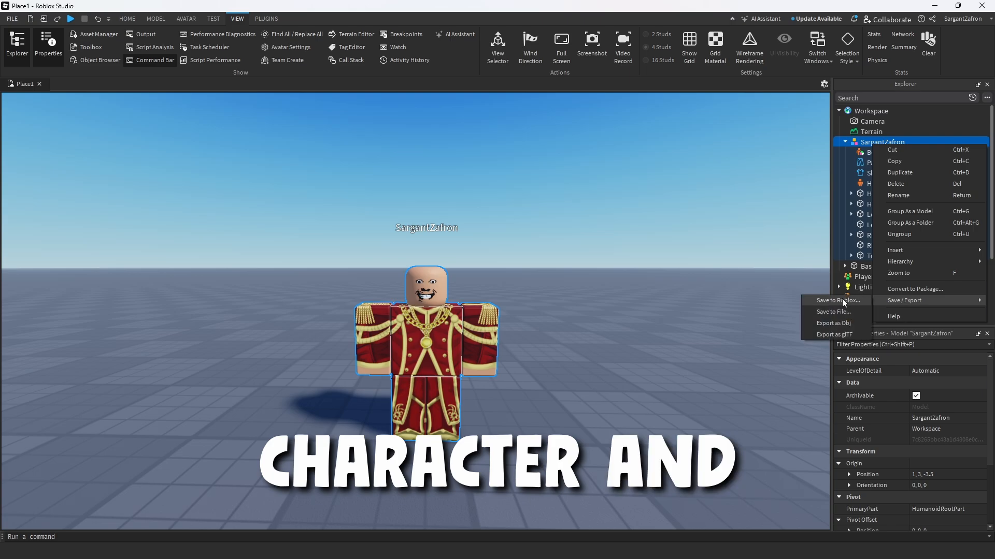
pyautogui.click(835, 323)
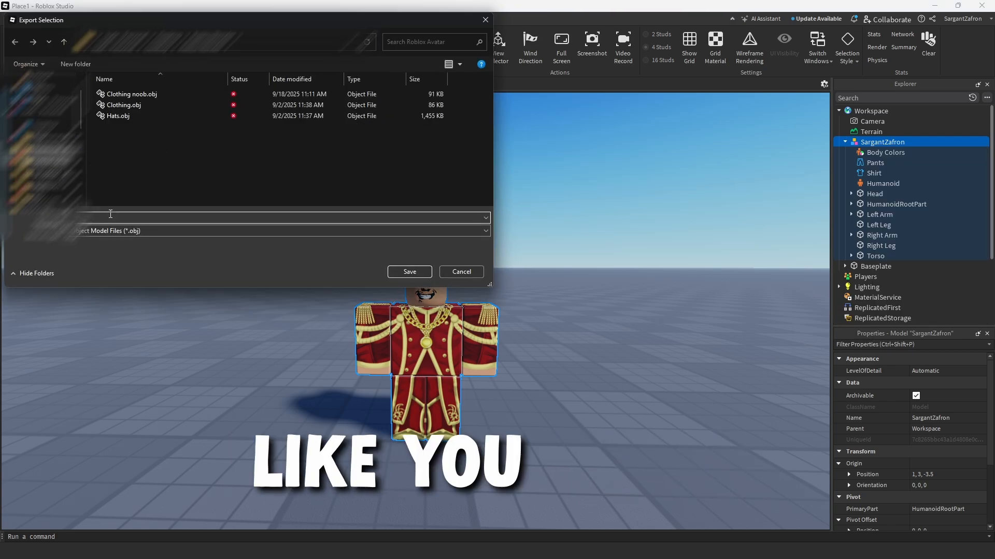
pyautogui.click(409, 272)
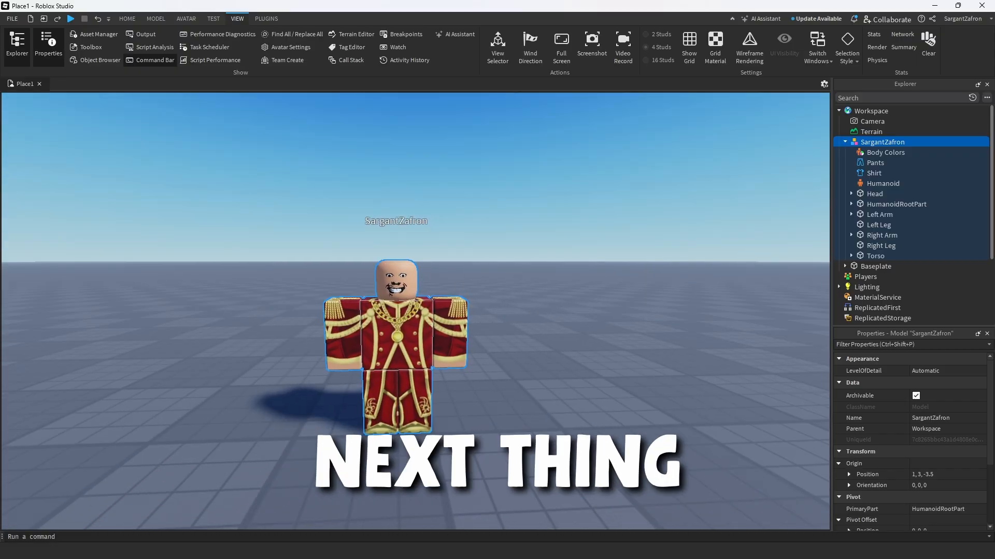
# - Delete the character model from the place and close Roblox Studio
pyautogui.moveTo(596, 361); pyautogui.dragTo(569, 343, button='right')
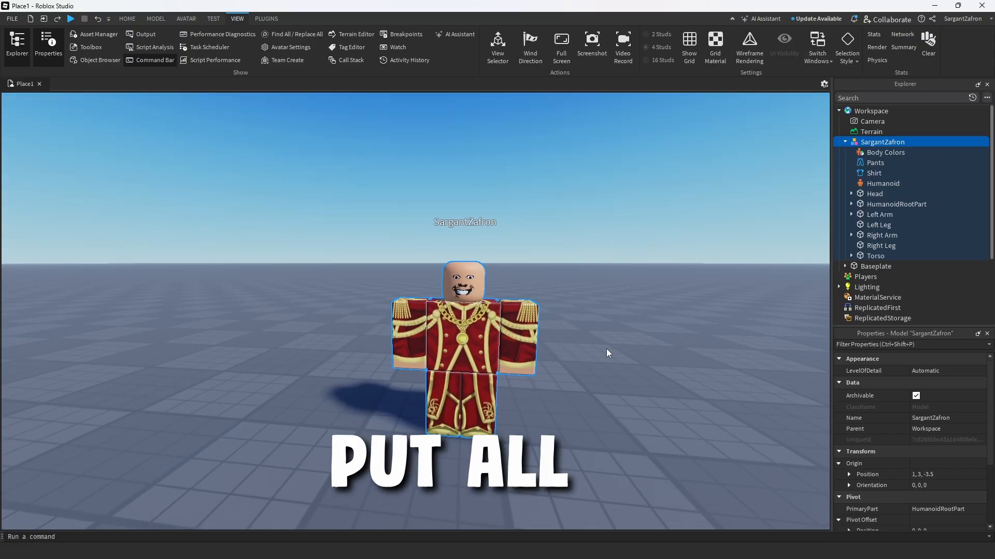
pyautogui.moveTo(575, 240); pyautogui.dragTo(505, 298)
pyautogui.press('Delete')
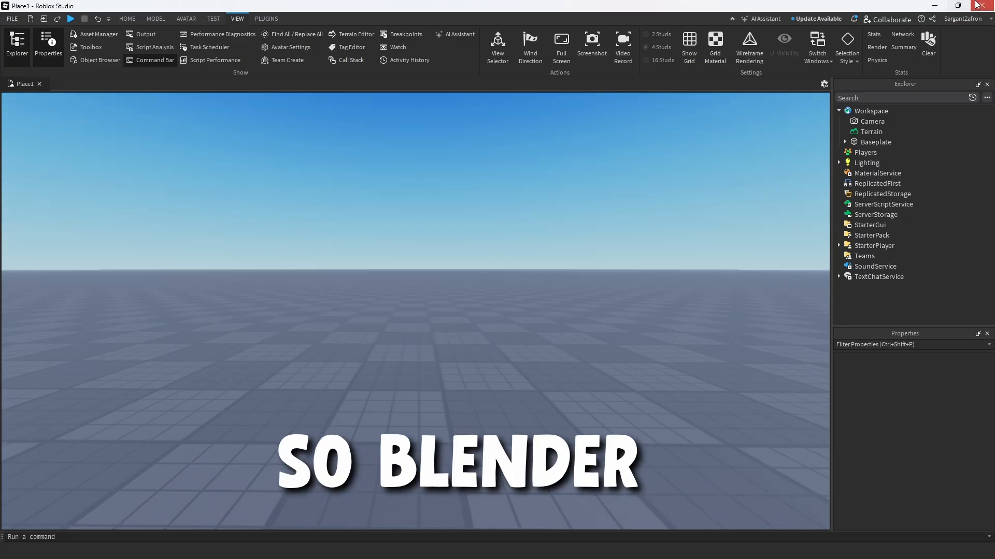
pyautogui.click(981, 5)
pyautogui.click(506, 296)
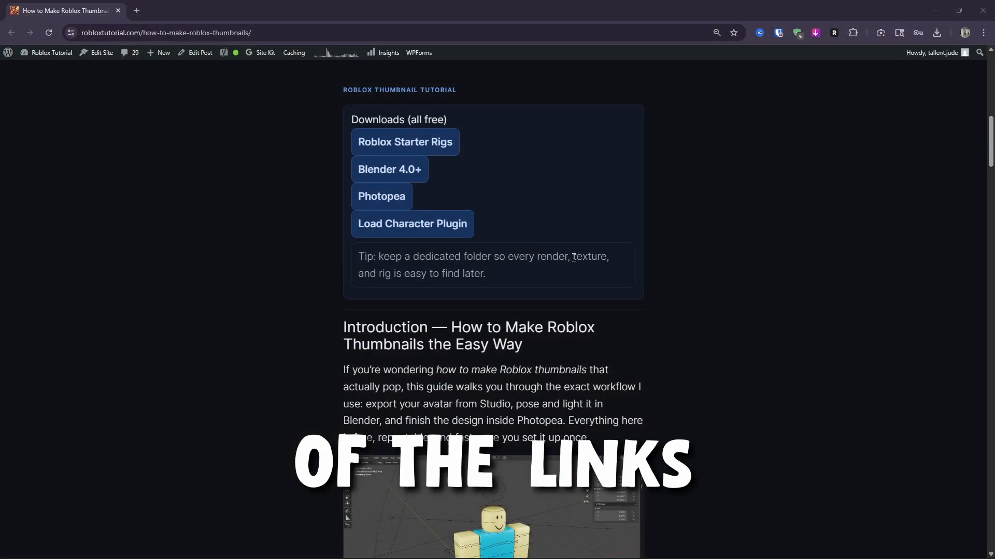
# - In the browser, follow the tutorial page's Blender 4.0+ link, view the release page and Blender's main download page, and close that tab
pyautogui.scroll(2, 599, 341)
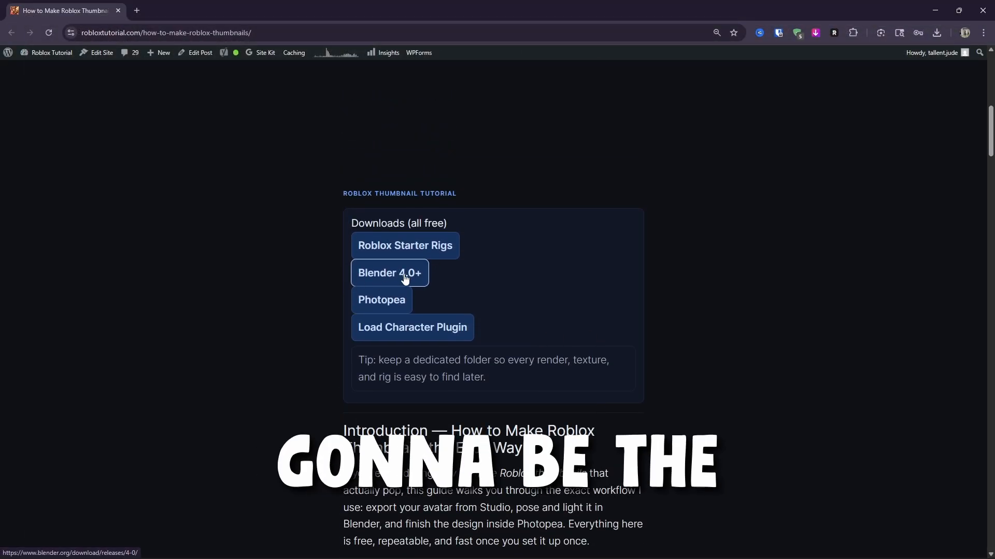
pyautogui.click(404, 275)
pyautogui.scroll(-20, 599, 285)
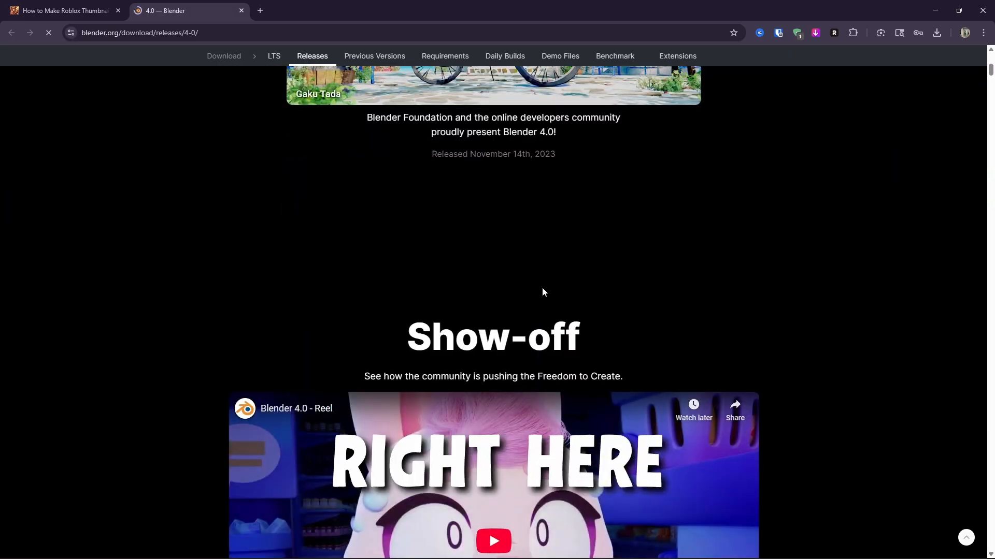
pyautogui.scroll(-7, 685, 226)
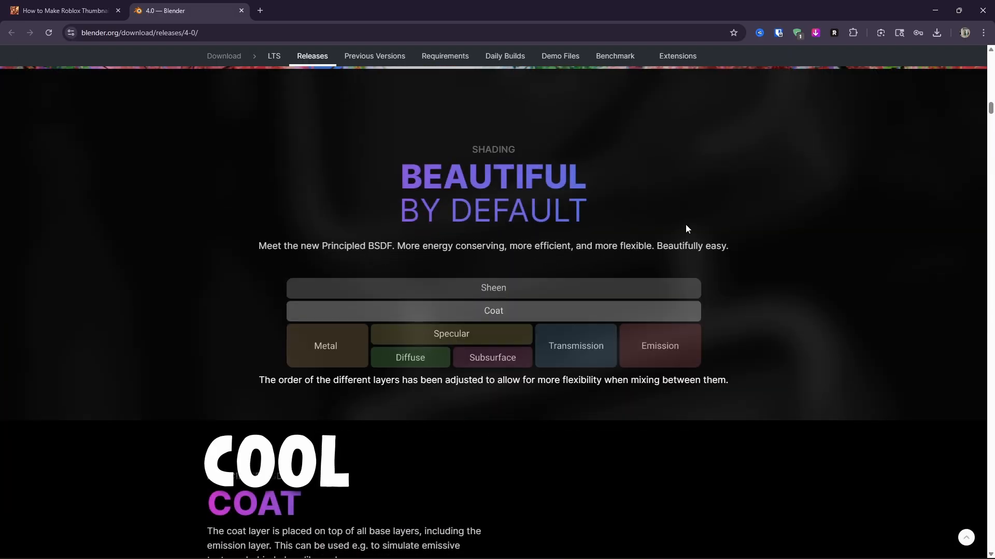
pyautogui.scroll(9, 566, 306)
pyautogui.scroll(15, 565, 308)
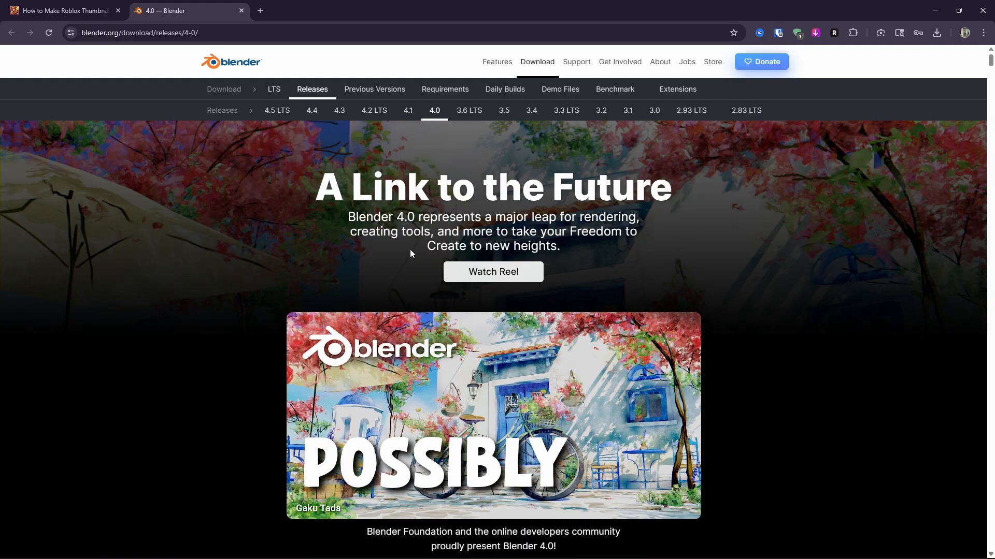
pyautogui.click(232, 92)
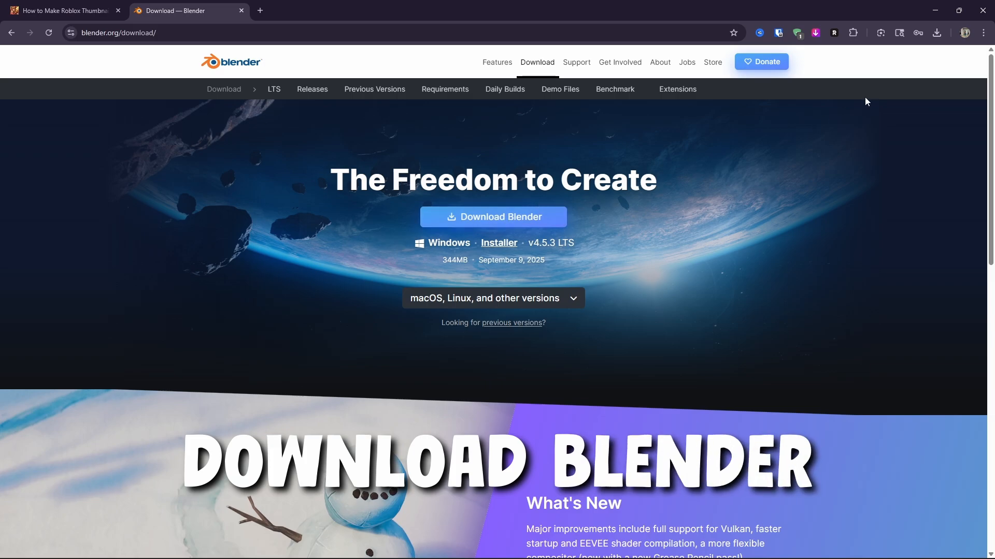
pyautogui.click(241, 11)
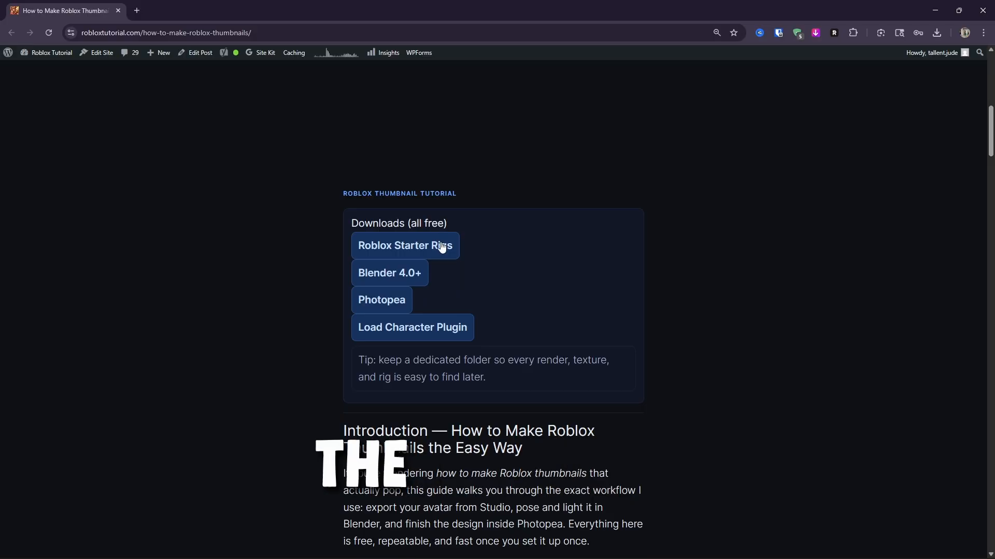
# - Open the Roblox Starter Rigs link from the tutorial page and look over the product page and its preview images
pyautogui.click(423, 247)
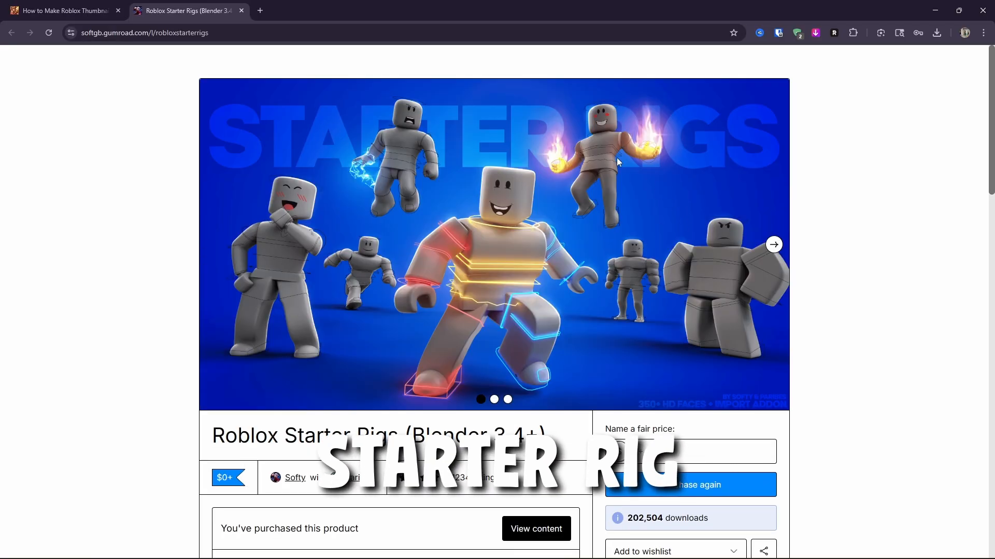
pyautogui.scroll(-3, 282, 230)
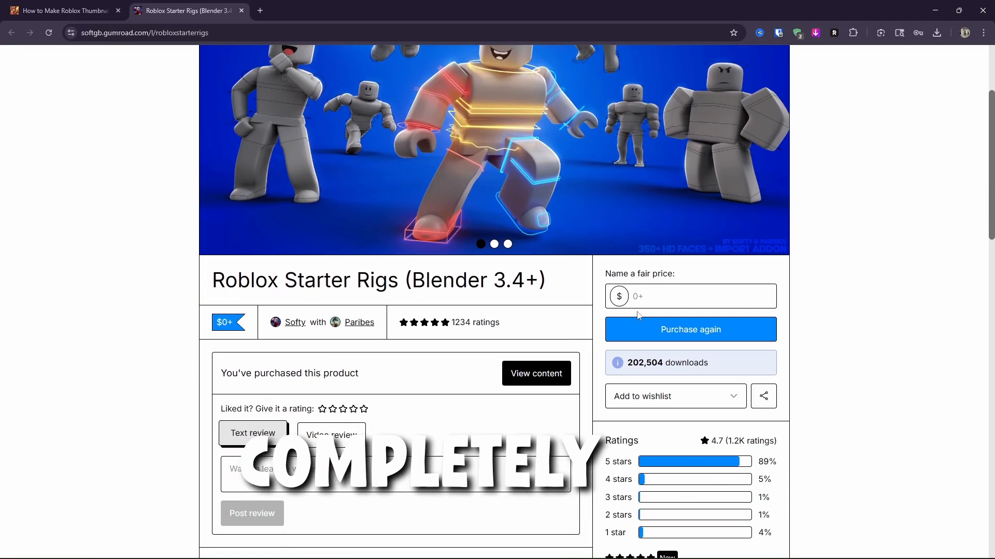
pyautogui.scroll(3, 725, 247)
pyautogui.click(769, 246)
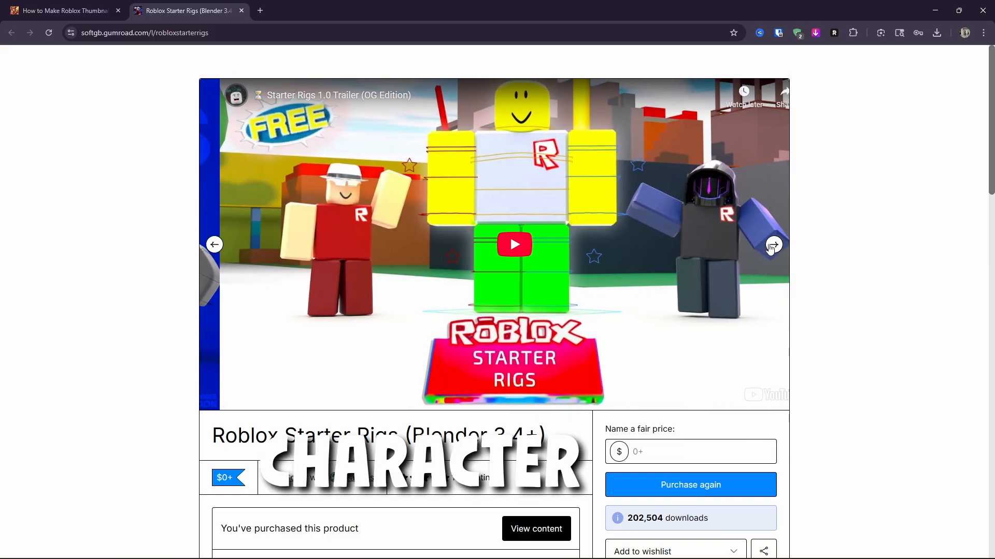
pyautogui.click(214, 244)
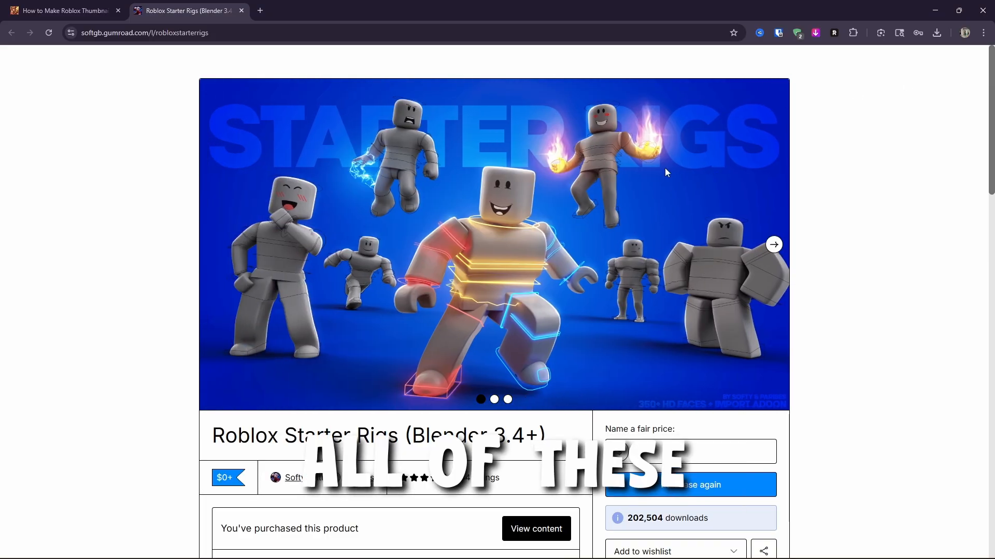
# - Set the price of Roblox Starter Rigs to 0 dollars and proceed to checkout
pyautogui.scroll(-2, 664, 167)
pyautogui.click(706, 380)
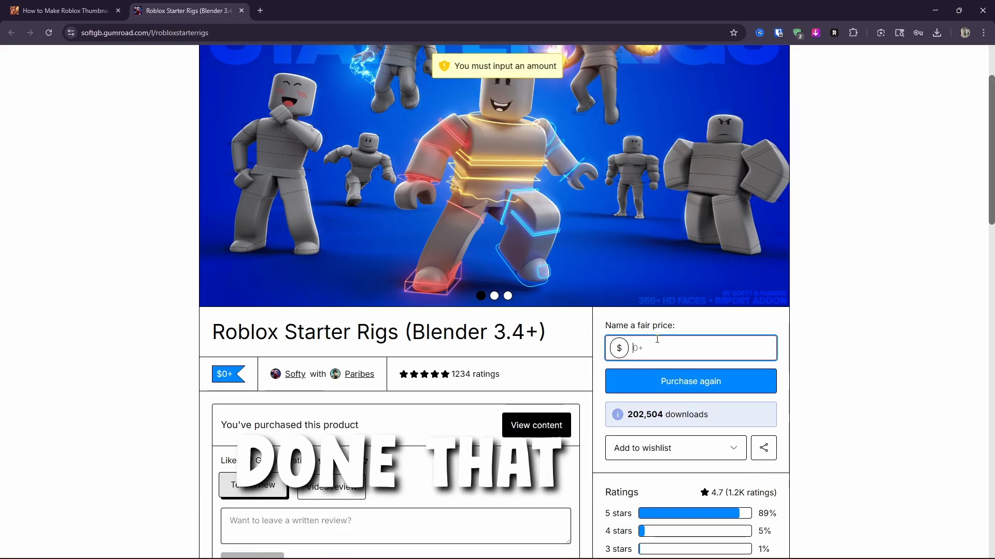
pyautogui.write('0')
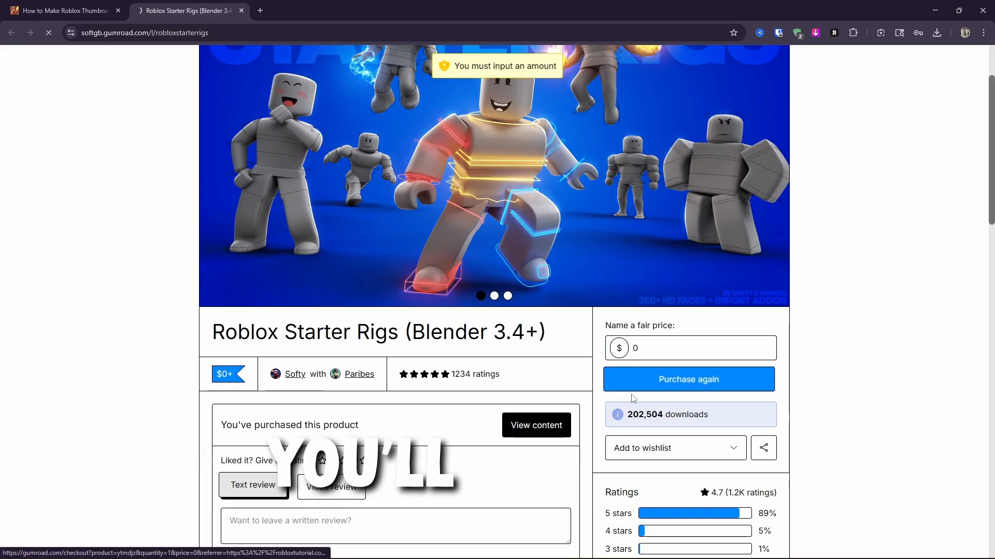
pyautogui.click(669, 383)
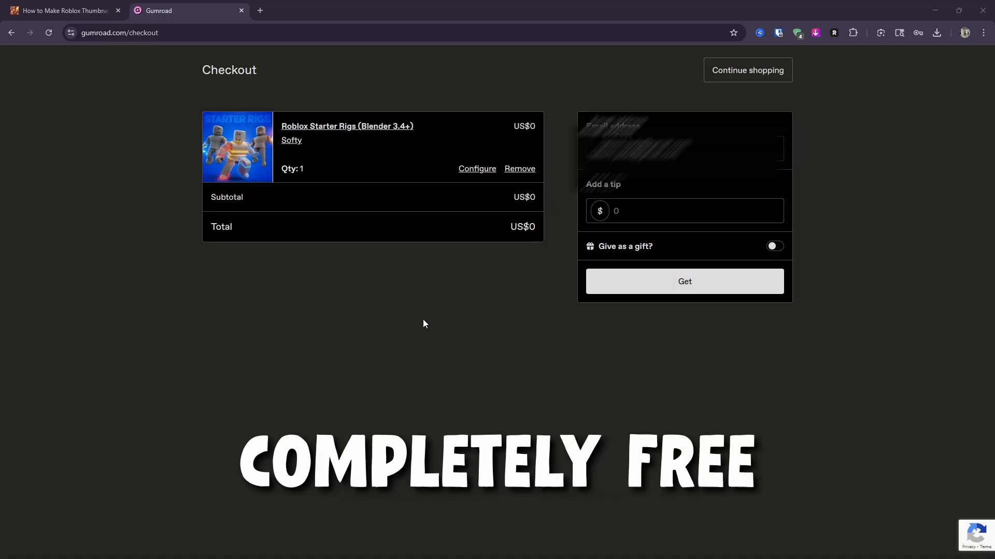
pyautogui.click(631, 204)
pyautogui.write('7')
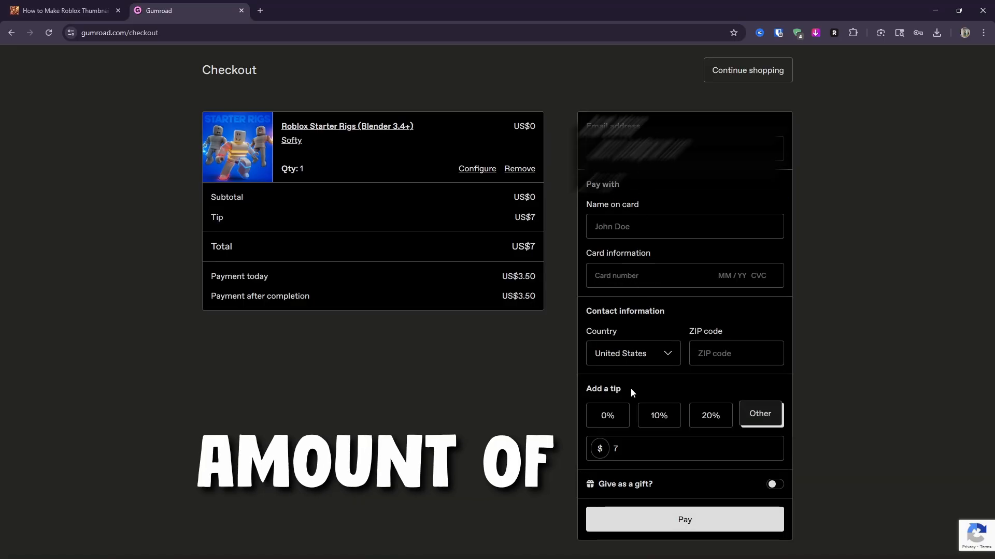
pyautogui.write('321412341')
pyautogui.hotkey('ctrl', 'a')
pyautogui.press('BackSpace')
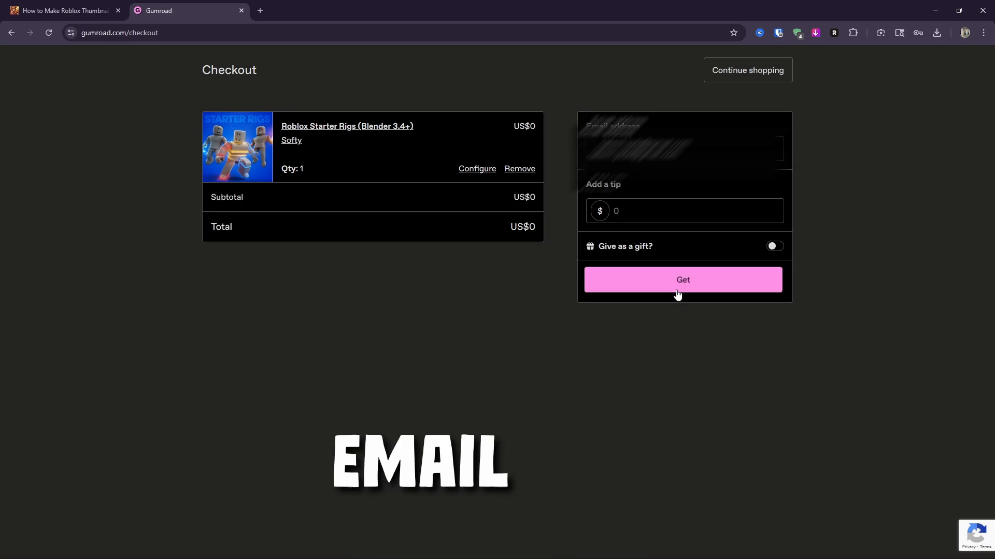
# - Set the tip to 0 dollars and complete the free checkout for Roblox Starter Rigs
pyautogui.click(651, 214)
pyautogui.write('0')
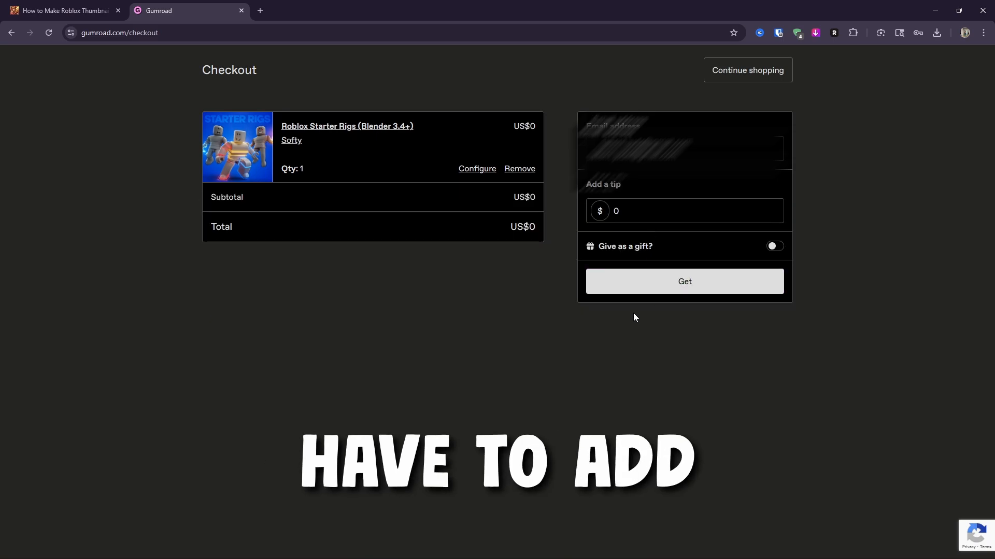
pyautogui.click(632, 290)
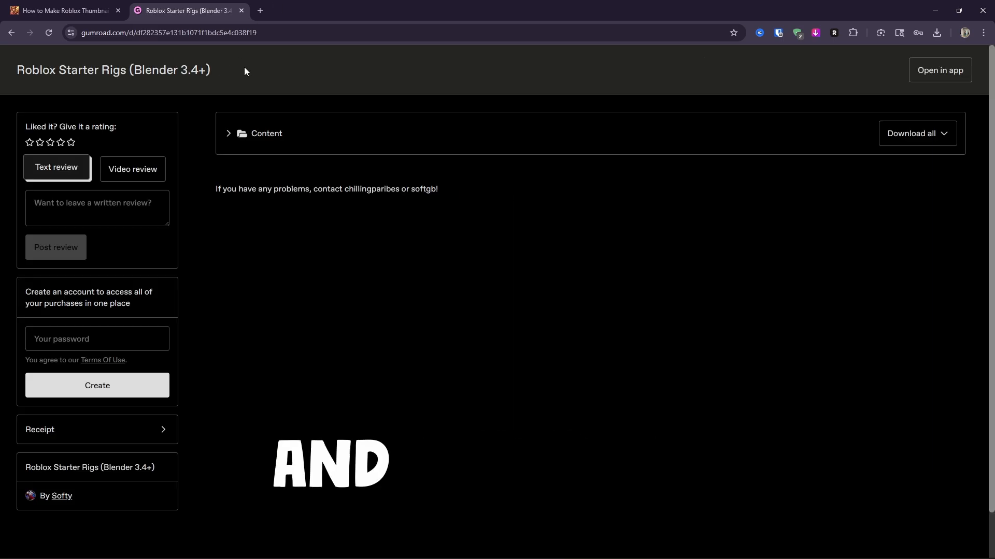
# - Check the downloadable files of Roblox Starter Rigs, and open Starter_Blocky_Rig.blend from the Rigs folder in Blender
pyautogui.click(261, 135)
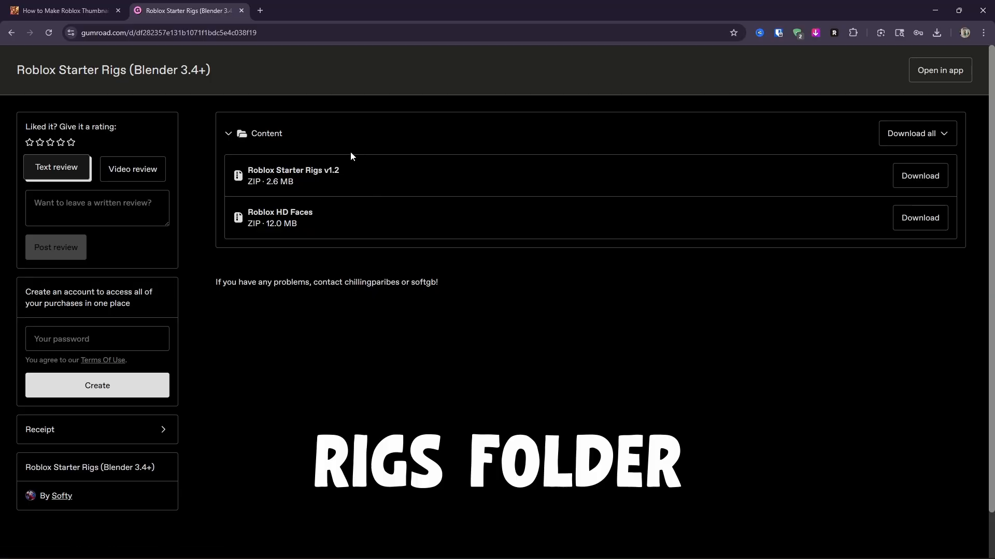
pyautogui.click(240, 11)
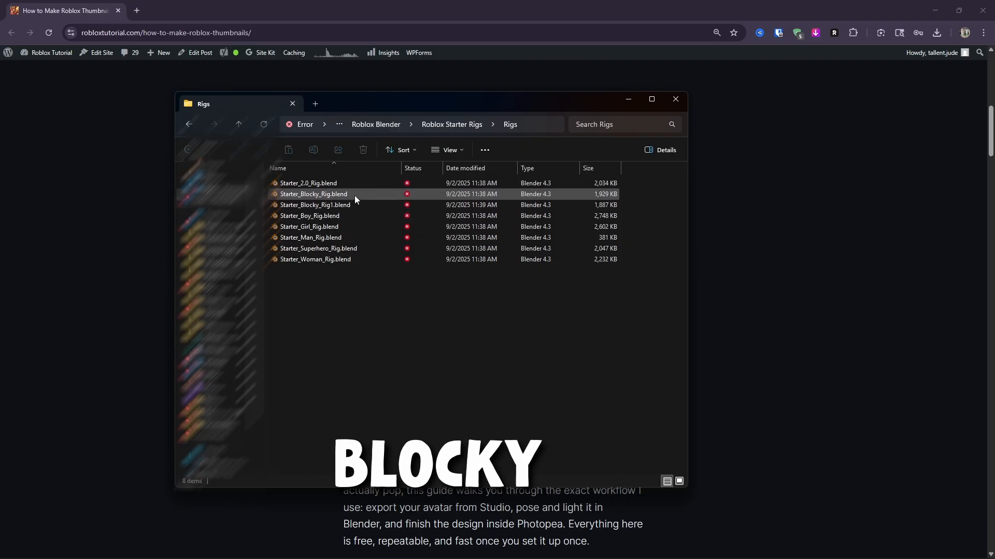
pyautogui.doubleClick(333, 195)
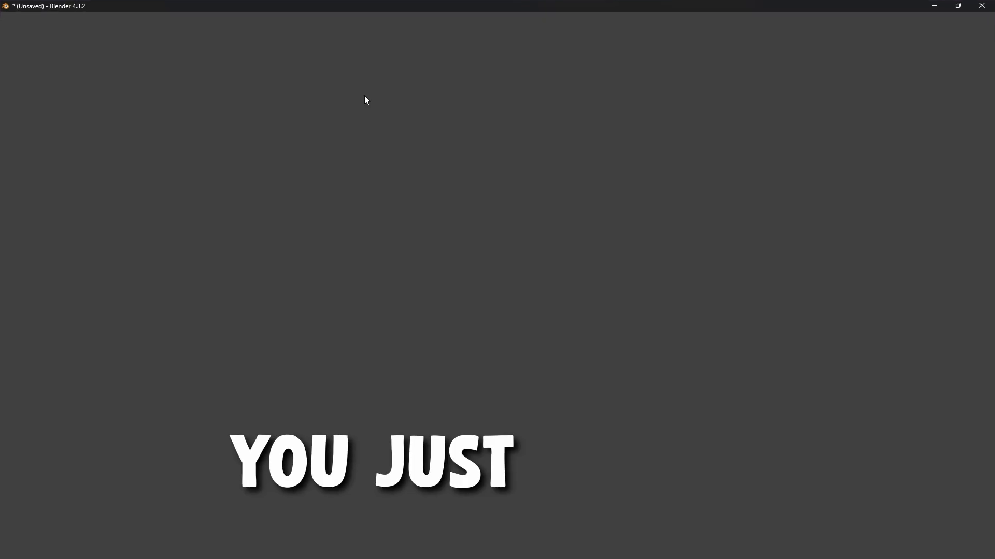
# - Examine the blocky rig from several angles and distances, including the front view
pyautogui.moveTo(597, 153); pyautogui.dragTo(463, 143, button='middle')
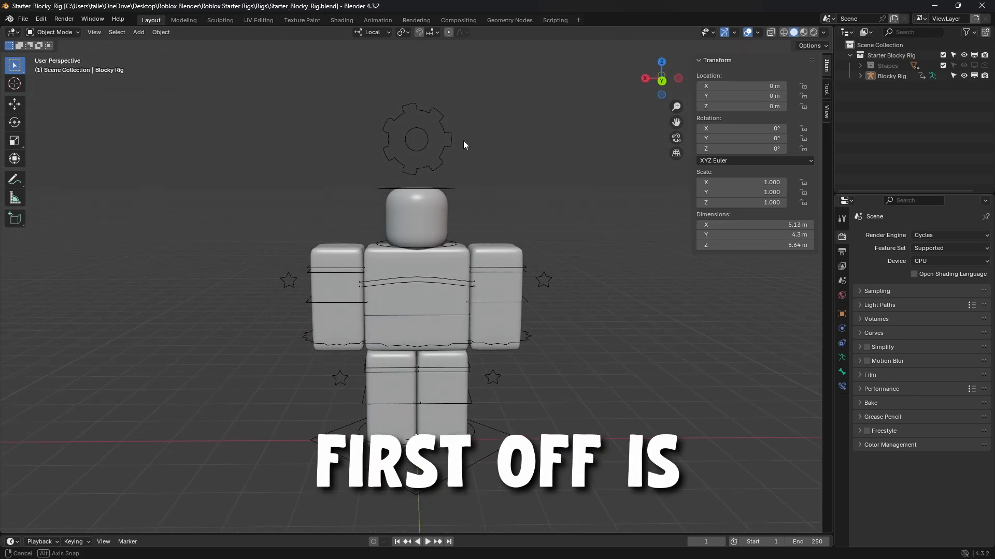
pyautogui.moveTo(586, 225); pyautogui.dragTo(559, 285, button='middle')
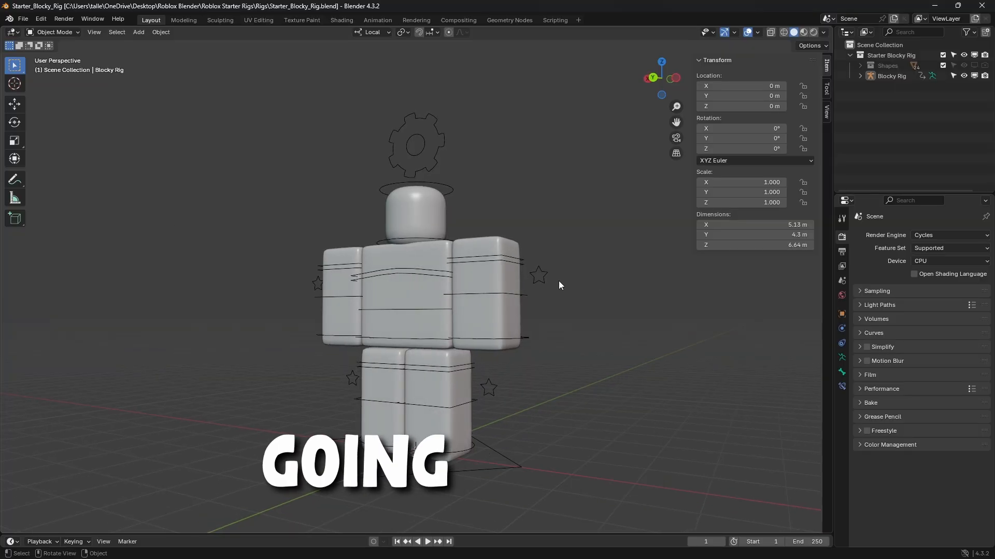
pyautogui.scroll(-1, 442, 213)
pyautogui.moveTo(465, 203); pyautogui.dragTo(492, 213, button='middle')
pyautogui.scroll(3, 492, 213)
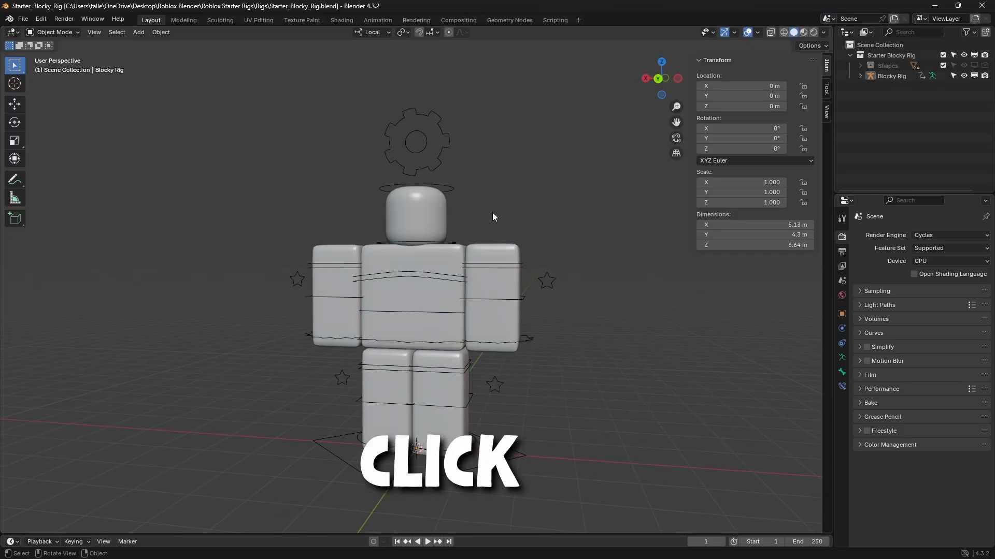
pyautogui.scroll(-1, 509, 164)
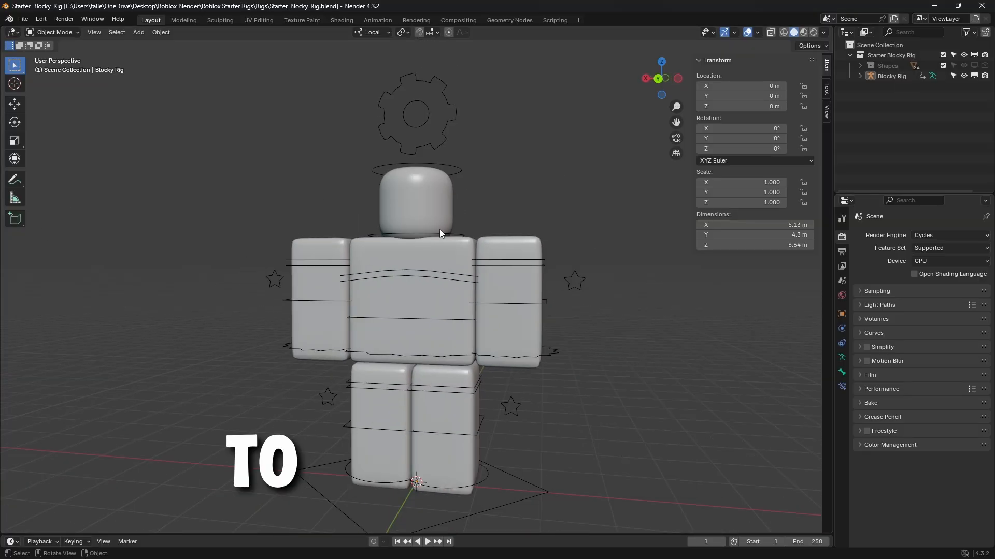
pyautogui.moveTo(551, 157); pyautogui.dragTo(601, 173, button='middle')
pyautogui.moveTo(668, 97); pyautogui.dragTo(652, 84)
pyautogui.keyDown('shift'); pyautogui.moveTo(586, 188); pyautogui.dragTo(484, 249, button='middle'); pyautogui.keyUp('shift')
pyautogui.keyDown('alt'); pyautogui.scroll(1, 500, 216); pyautogui.keyUp('alt')
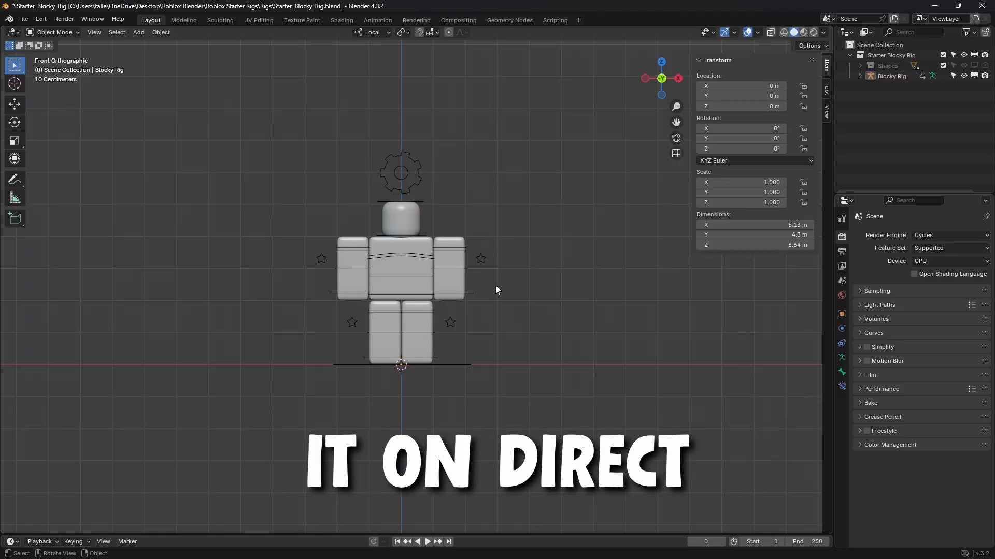
# - Select the rig's torso, expand the Blocky Rig hierarchy, and switch to the Shading workspace
pyautogui.moveTo(483, 204); pyautogui.dragTo(446, 222, button='middle')
pyautogui.click(445, 221)
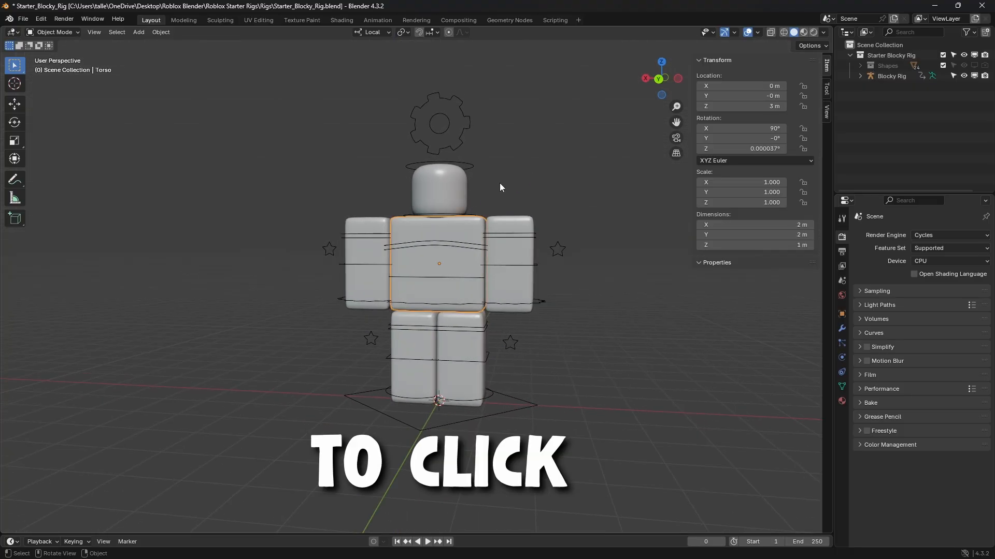
pyautogui.moveTo(500, 192); pyautogui.dragTo(515, 200, button='middle')
pyautogui.click(859, 76)
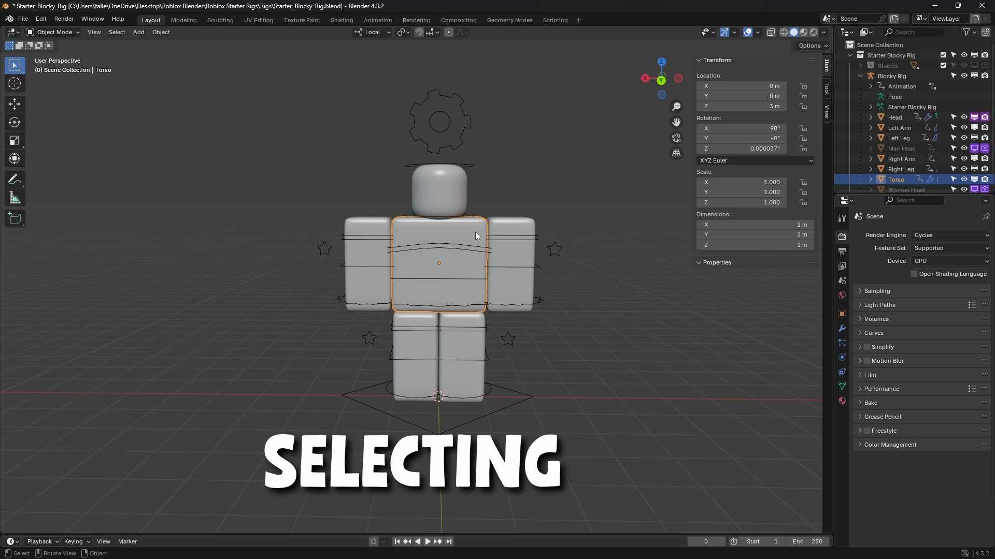
pyautogui.click(341, 21)
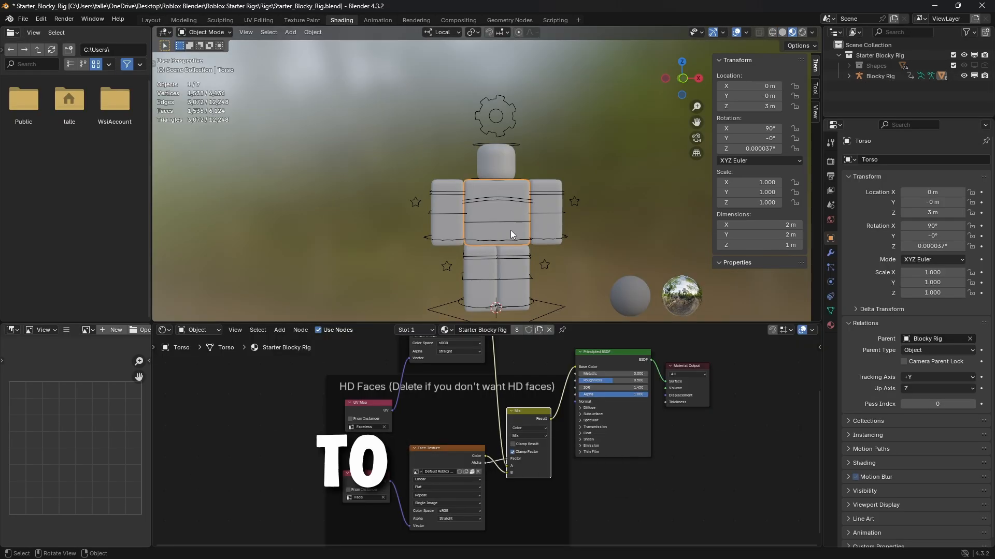
# - Remove the placeholder image from the Main Texture node of the Starter Blocky Rig material
pyautogui.scroll(5, 514, 357)
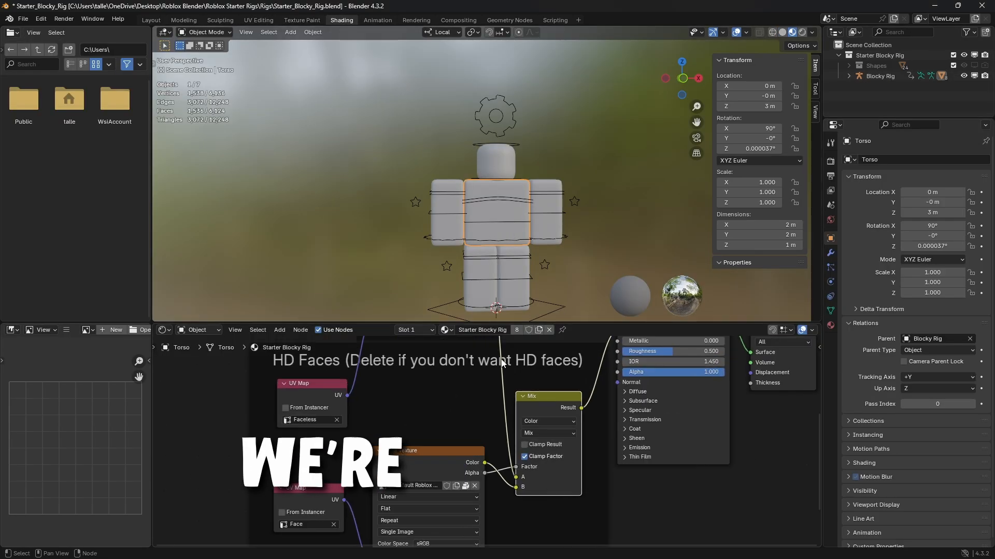
pyautogui.moveTo(497, 362); pyautogui.dragTo(514, 525, button='middle')
pyautogui.scroll(5, 584, 411)
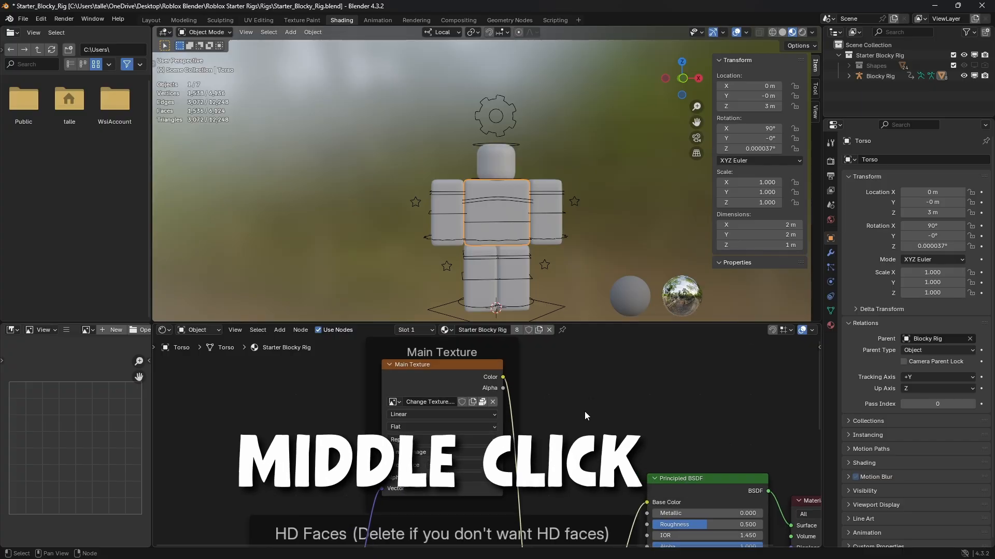
pyautogui.moveTo(525, 376); pyautogui.dragTo(553, 400, button='middle')
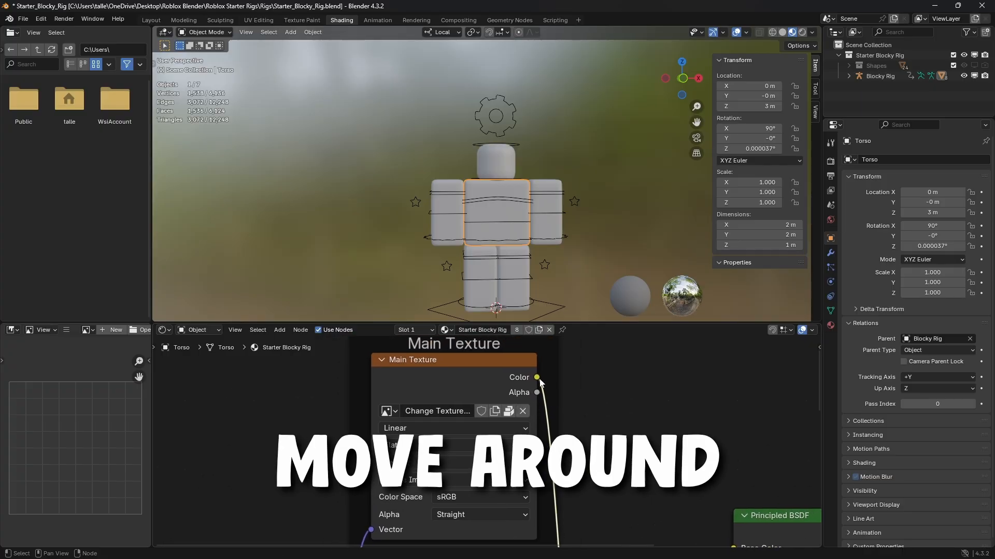
pyautogui.click(523, 412)
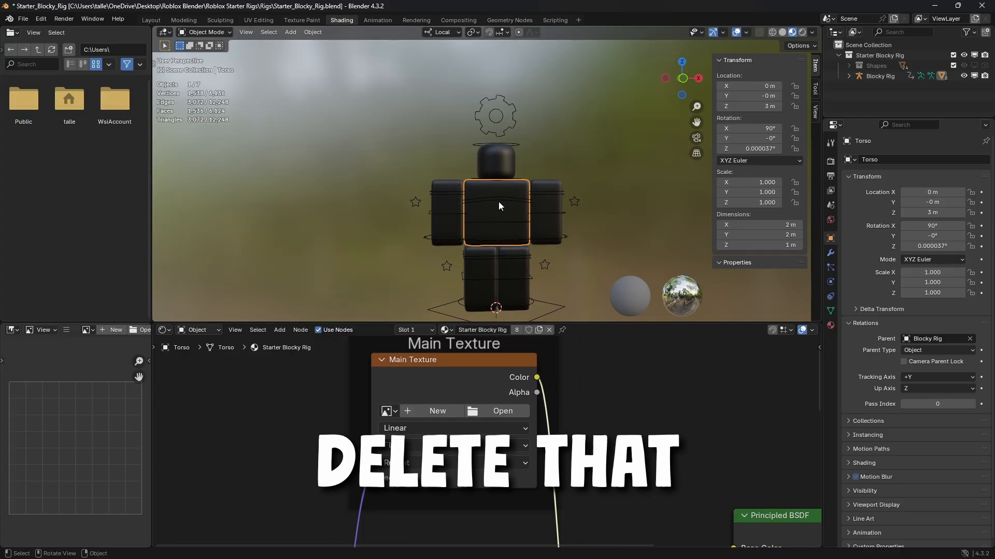
# - Load Sargantzafron1_diff.png from the Roblox Avatar folder into the Main Texture node and check the clothing on the rig
pyautogui.moveTo(498, 201); pyautogui.dragTo(580, 175, button='middle')
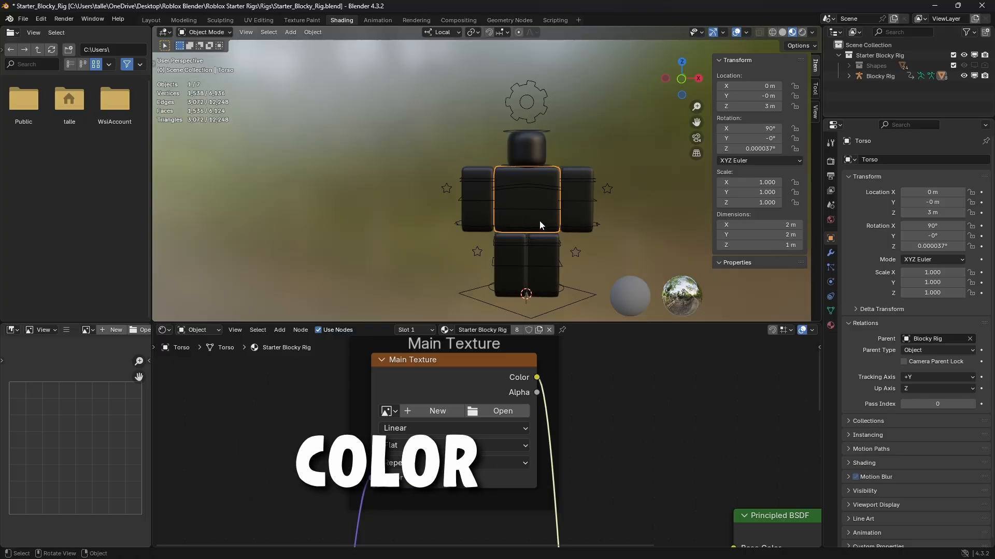
pyautogui.click(498, 410)
pyautogui.click(270, 189)
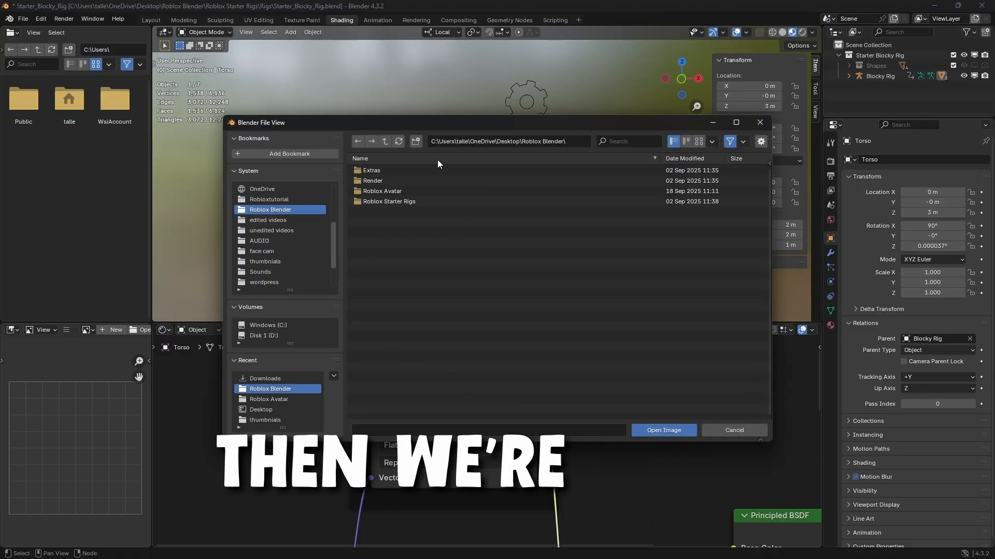
pyautogui.doubleClick(418, 189)
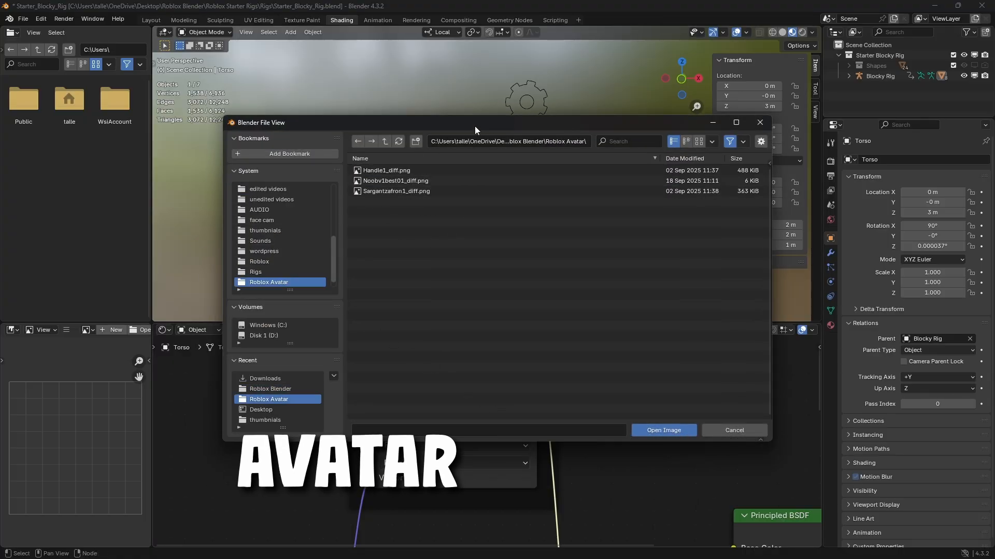
pyautogui.doubleClick(426, 191)
pyautogui.moveTo(649, 198)
pyautogui.mouseDown(button='middle')
pyautogui.moveTo(614, 206)
pyautogui.moveTo(656, 202)
pyautogui.mouseUp(button='middle')
pyautogui.keyDown('shift'); pyautogui.moveTo(524, 182); pyautogui.dragTo(294, 204, button='middle'); pyautogui.keyUp('shift')
pyautogui.moveTo(561, 171); pyautogui.dragTo(509, 126, button='middle')
pyautogui.scroll(6, 523, 163)
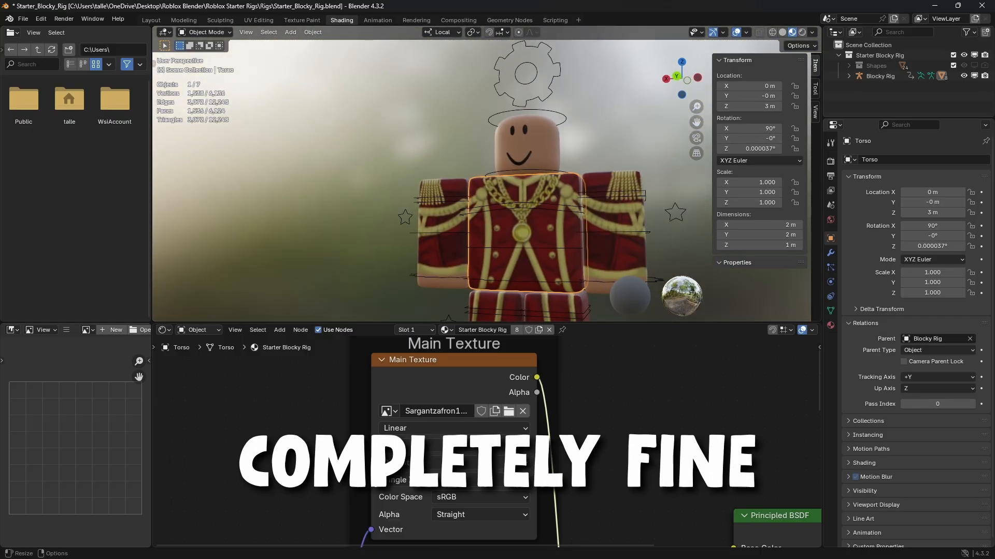
pyautogui.moveTo(435, 140); pyautogui.dragTo(441, 150, button='middle')
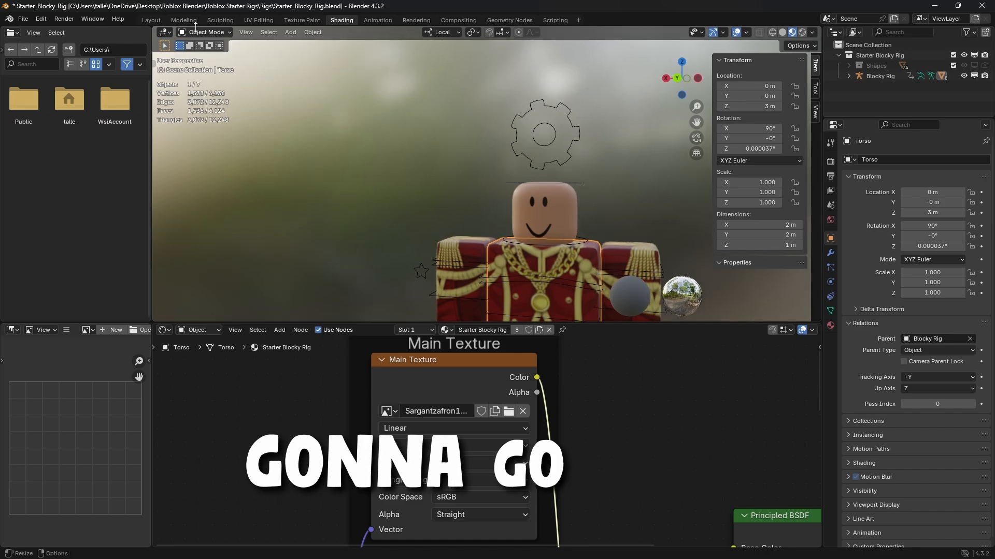
# - Return to the Layout workspace and set the viewport shading to Material Preview
pyautogui.click(158, 19)
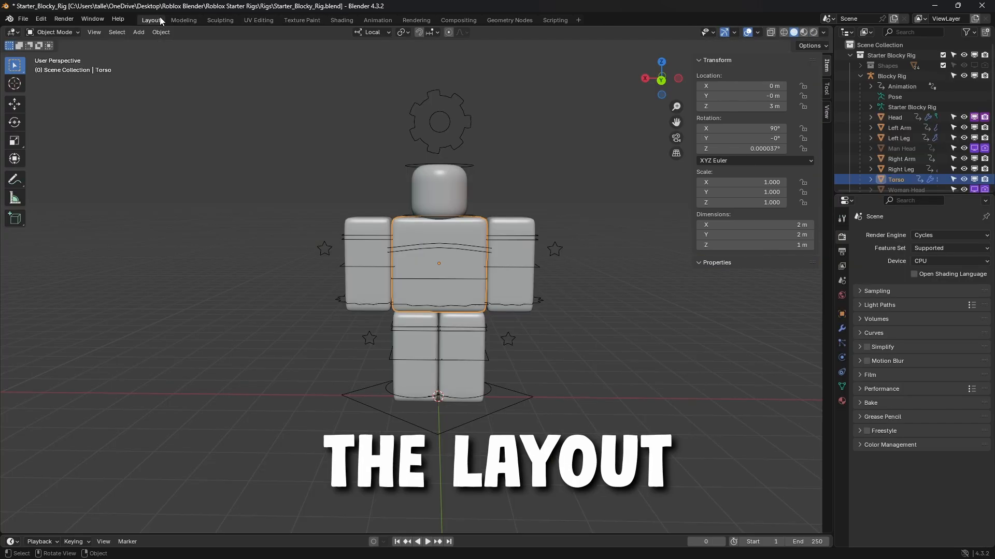
pyautogui.moveTo(546, 198); pyautogui.dragTo(576, 219, button='middle')
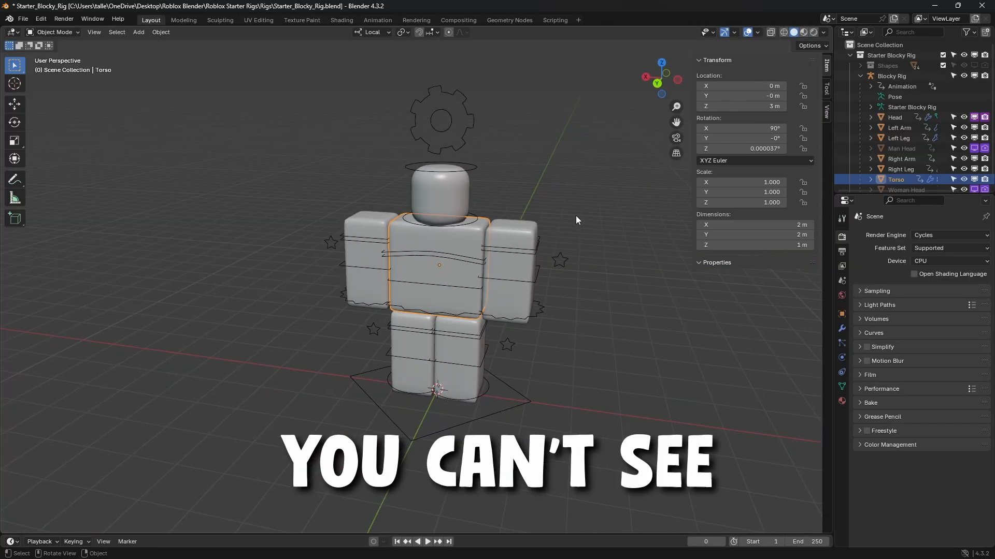
pyautogui.click(803, 33)
pyautogui.moveTo(606, 197)
pyautogui.mouseDown(button='middle')
pyautogui.moveTo(622, 171)
pyautogui.moveTo(480, 154)
pyautogui.moveTo(567, 158)
pyautogui.moveTo(557, 178)
pyautogui.moveTo(611, 180)
pyautogui.mouseUp(button='middle')
# - Compare the rig in Wireframe, Solid, Material Preview and Rendered shading, and return to Material Preview
pyautogui.click(784, 32)
pyautogui.click(793, 32)
pyautogui.click(803, 32)
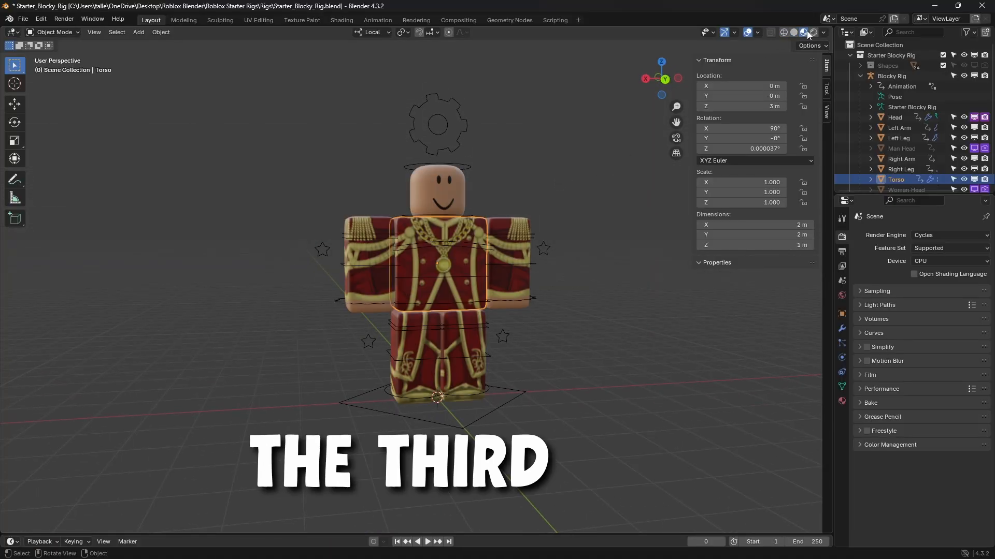
pyautogui.click(814, 33)
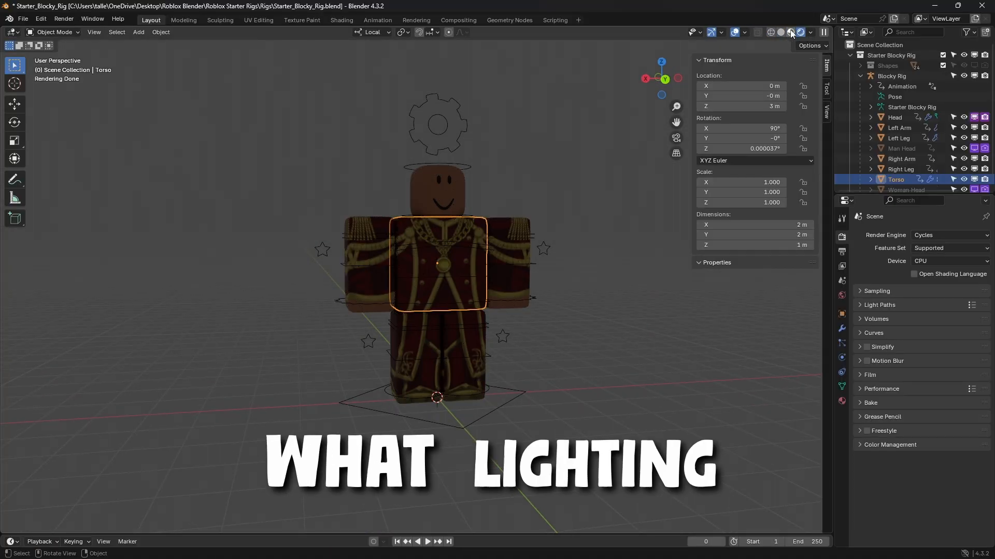
pyautogui.moveTo(545, 183)
pyautogui.mouseDown(button='middle')
pyautogui.moveTo(373, 207)
pyautogui.moveTo(493, 200)
pyautogui.moveTo(623, 172)
pyautogui.moveTo(161, 159)
pyautogui.moveTo(104, 193)
pyautogui.mouseUp(button='middle')
pyautogui.click(790, 33)
pyautogui.moveTo(586, 389); pyautogui.dragTo(611, 363, button='middle')
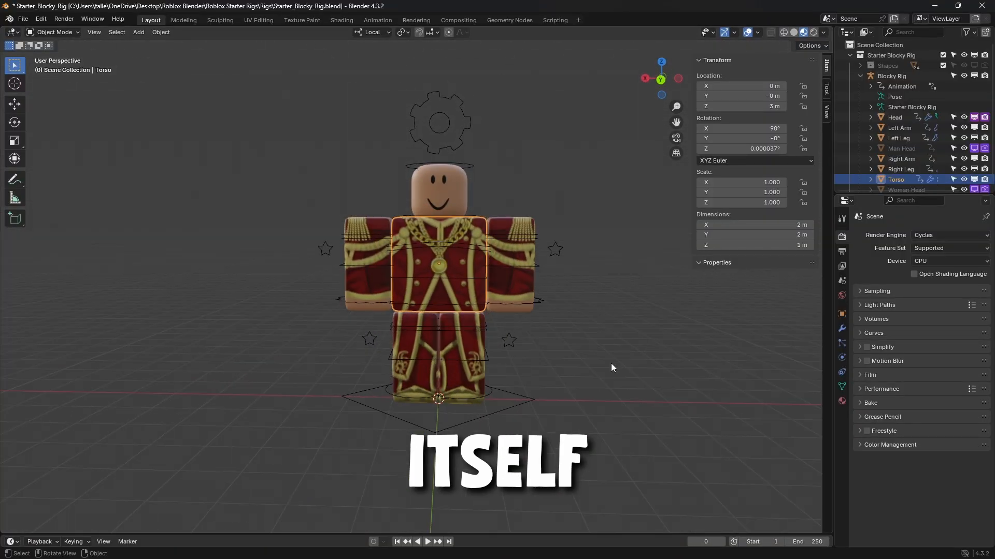
# - Import Hats.obj from the Roblox Avatar folder as a Wavefront OBJ with the default import settings
pyautogui.scroll(2, 592, 253)
pyautogui.moveTo(606, 143); pyautogui.dragTo(593, 171, button='middle')
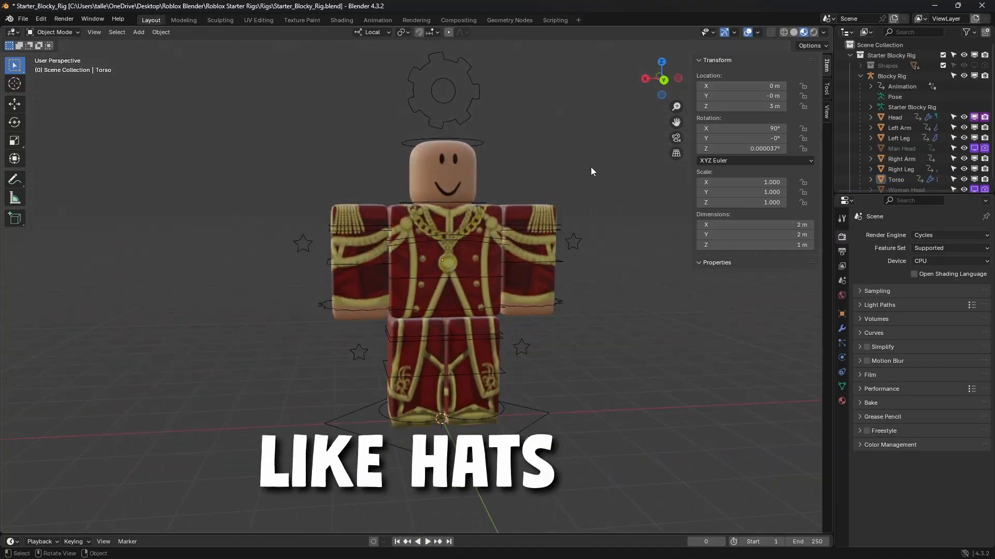
pyautogui.click(23, 19)
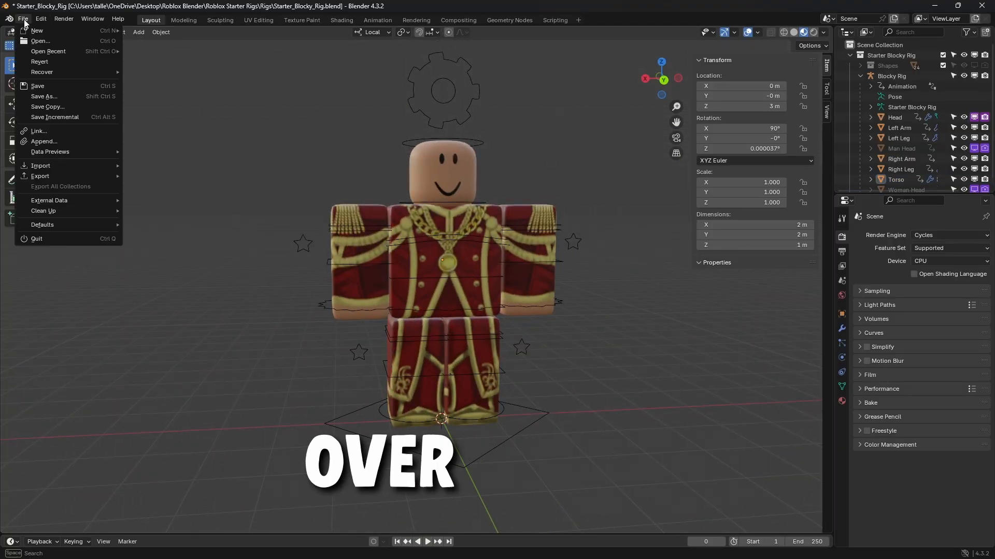
pyautogui.moveTo(47, 168)
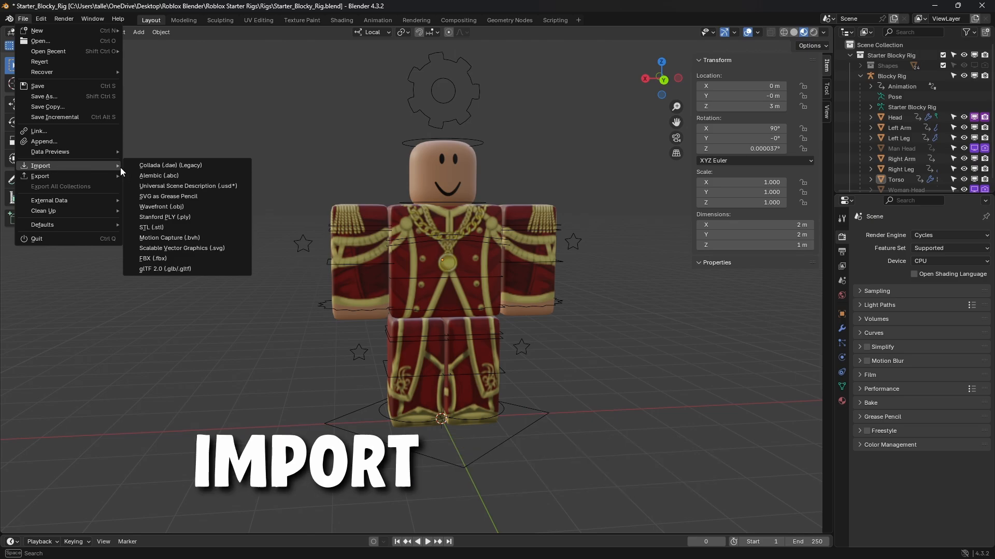
pyautogui.click(171, 206)
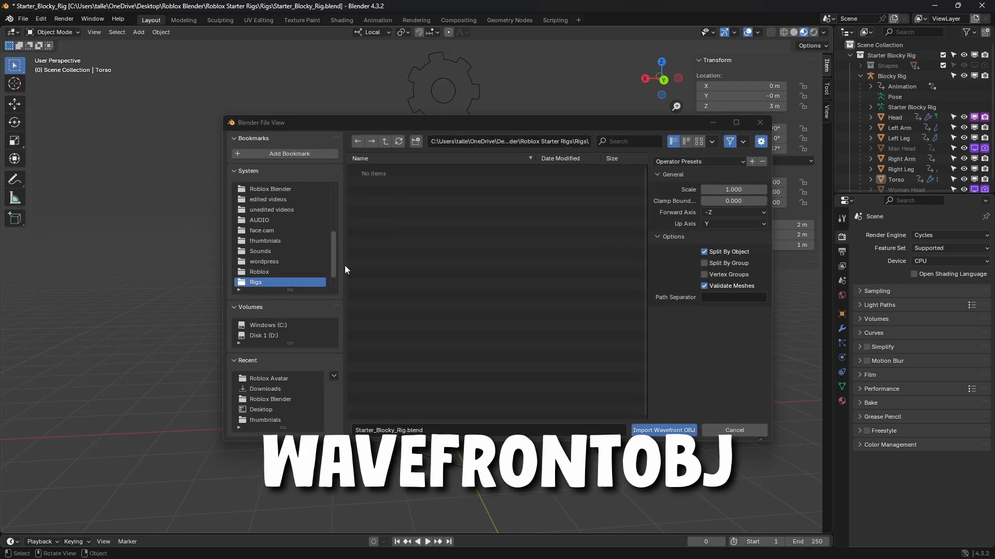
pyautogui.click(298, 189)
pyautogui.click(407, 192)
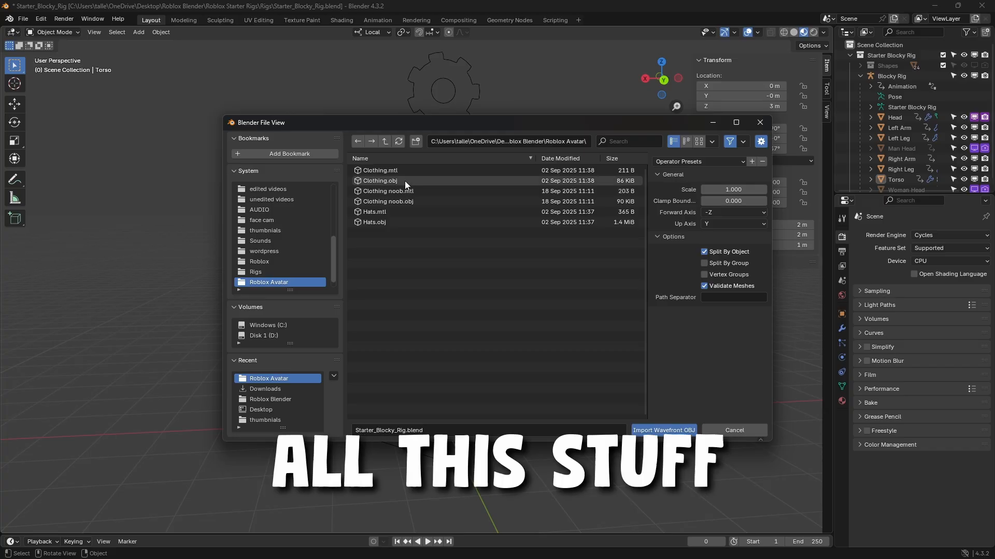
pyautogui.doubleClick(405, 181)
# - Inspect the imported crown, hair, face accessory and chain on the rig up close and from a distance
pyautogui.scroll(-2, 440, 256)
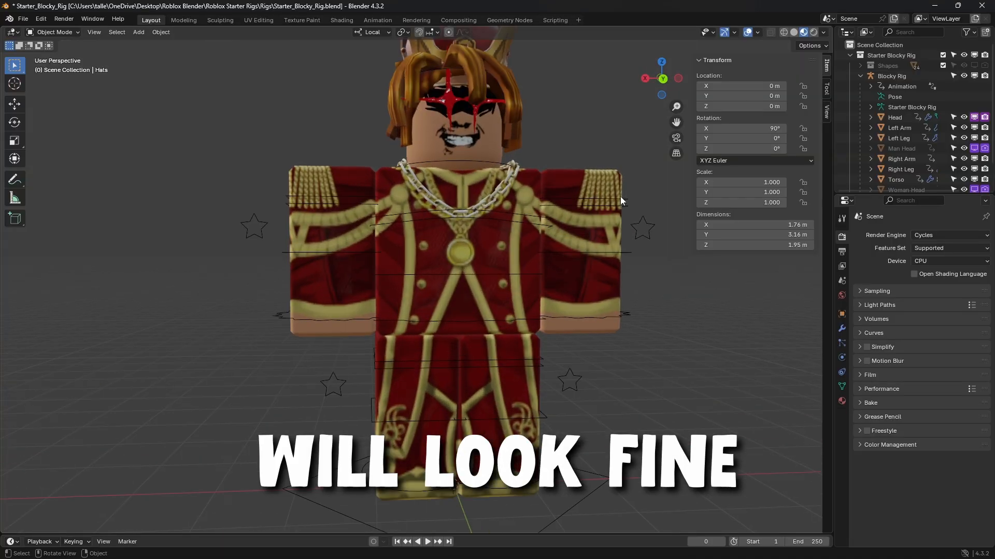
pyautogui.scroll(1, 620, 197)
pyautogui.moveTo(520, 100); pyautogui.dragTo(506, 119, button='middle')
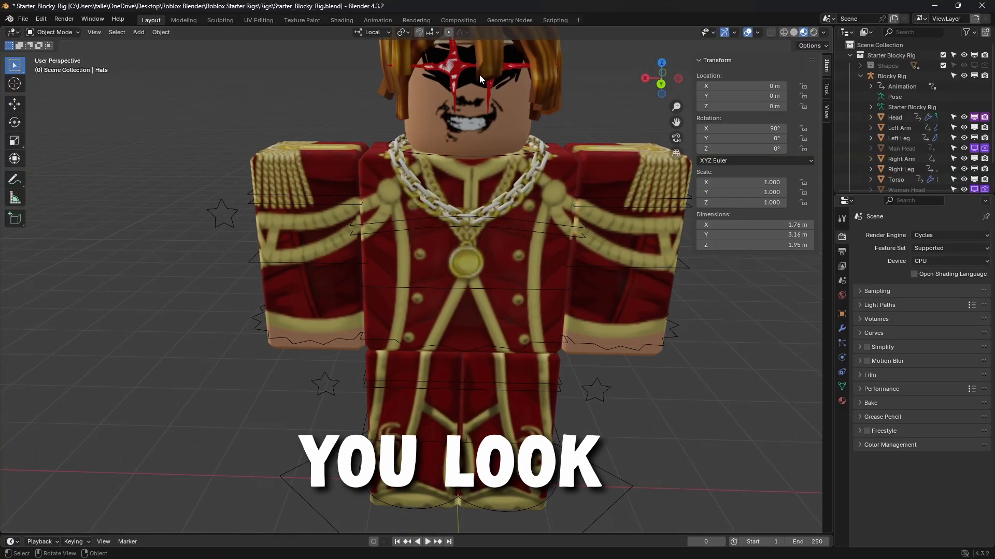
pyautogui.keyDown('shift'); pyautogui.moveTo(480, 75); pyautogui.dragTo(466, 153, button='middle'); pyautogui.keyUp('shift')
pyautogui.scroll(2, 480, 153)
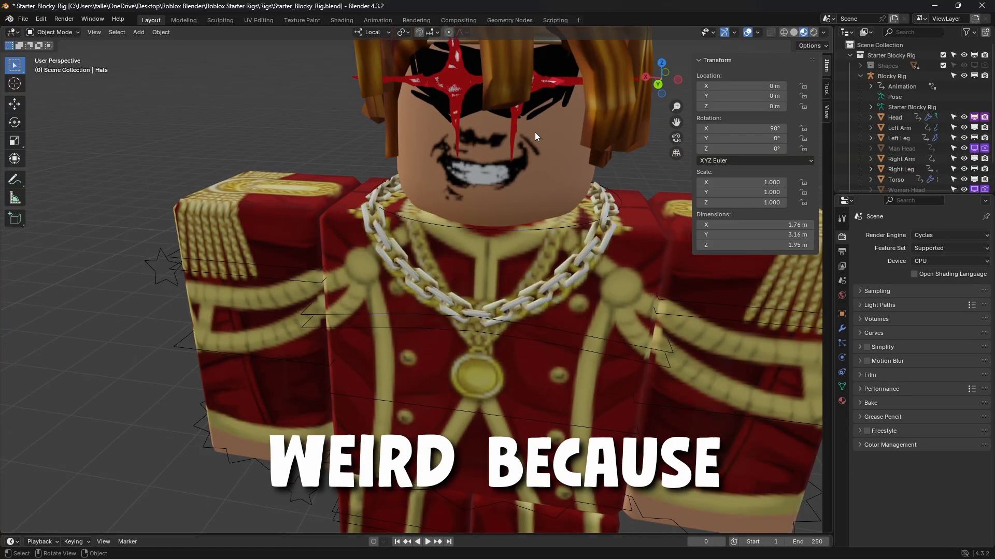
pyautogui.scroll(-6, 548, 133)
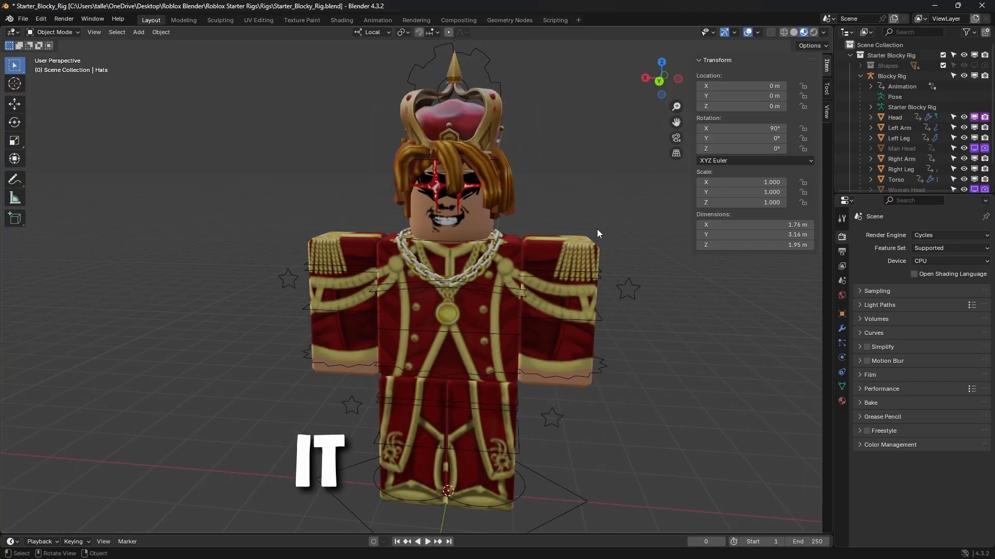
pyautogui.moveTo(597, 230); pyautogui.dragTo(544, 200, button='middle')
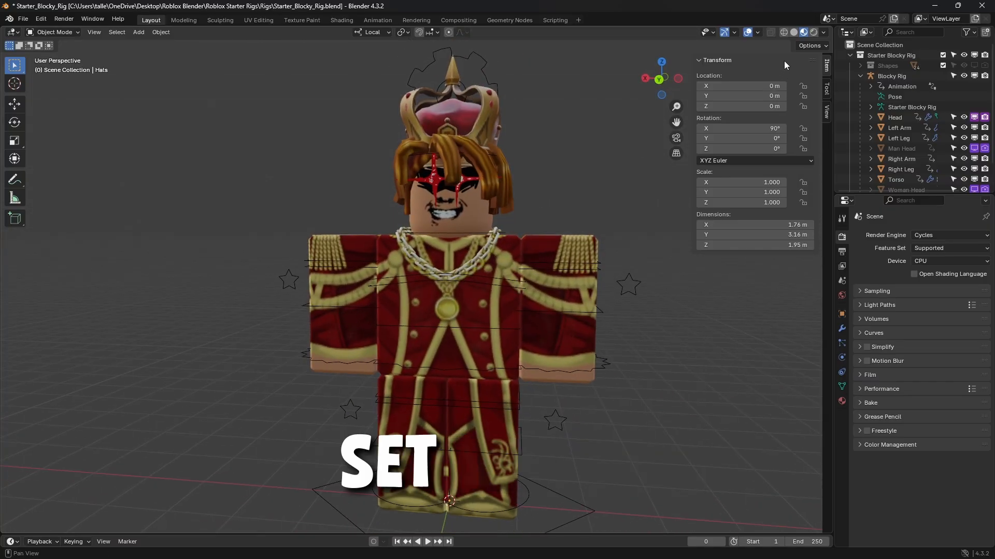
# - Preview the avatar in Rendered viewport shading and switch back to Material Preview
pyautogui.click(813, 32)
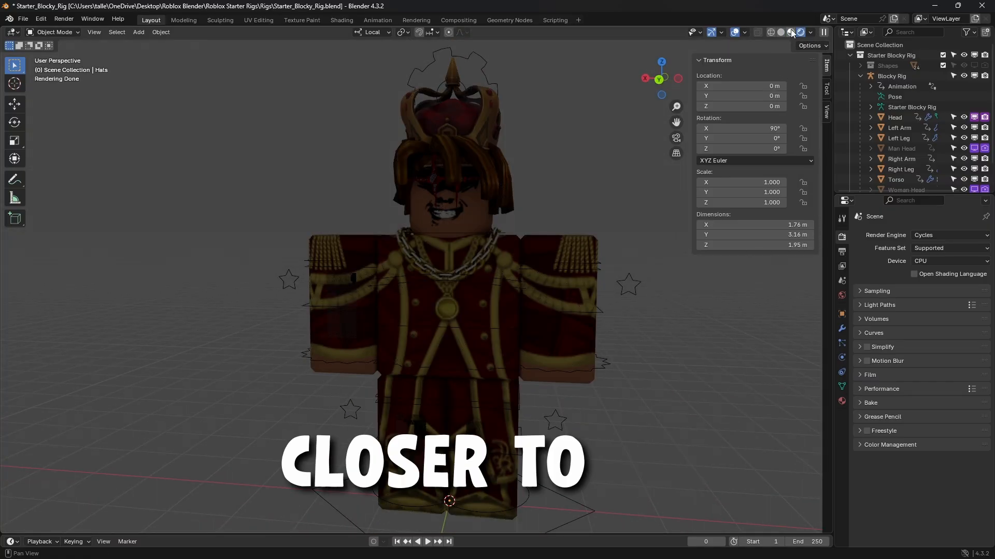
pyautogui.click(790, 33)
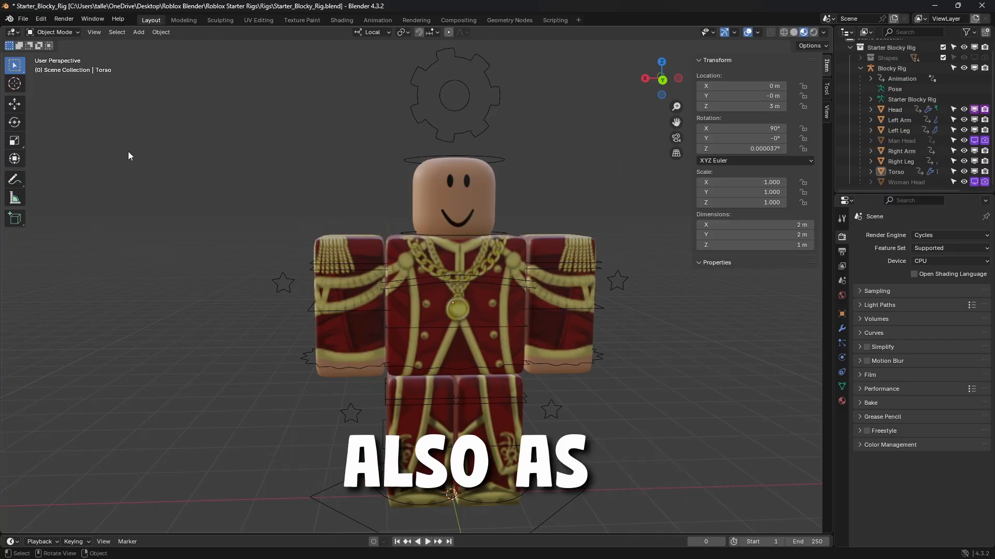
# - Import Hats.obj as a Wavefront OBJ with Split By Object and Split By Group enabled and Validate Meshes disabled
pyautogui.click(38, 20)
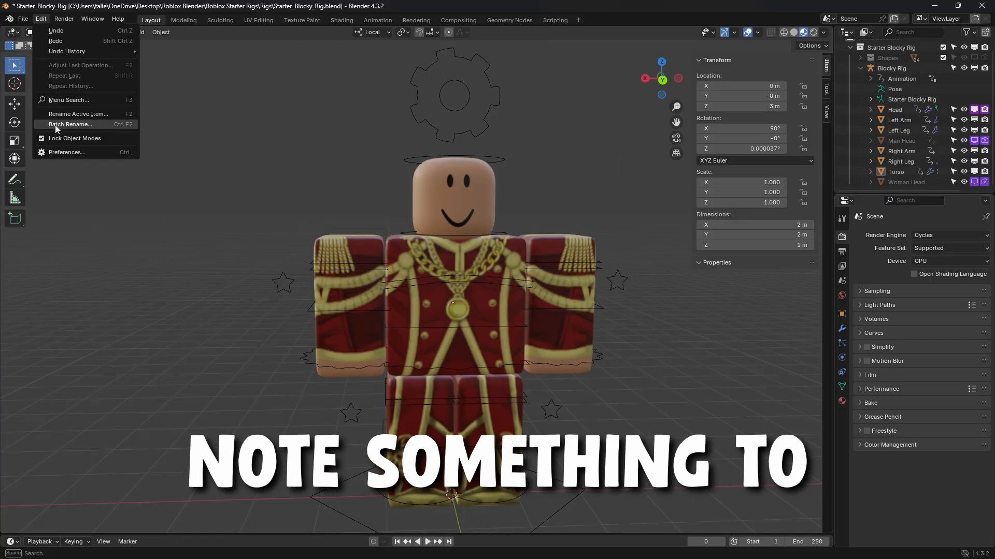
pyautogui.click(49, 22)
pyautogui.click(23, 19)
pyautogui.moveTo(60, 175)
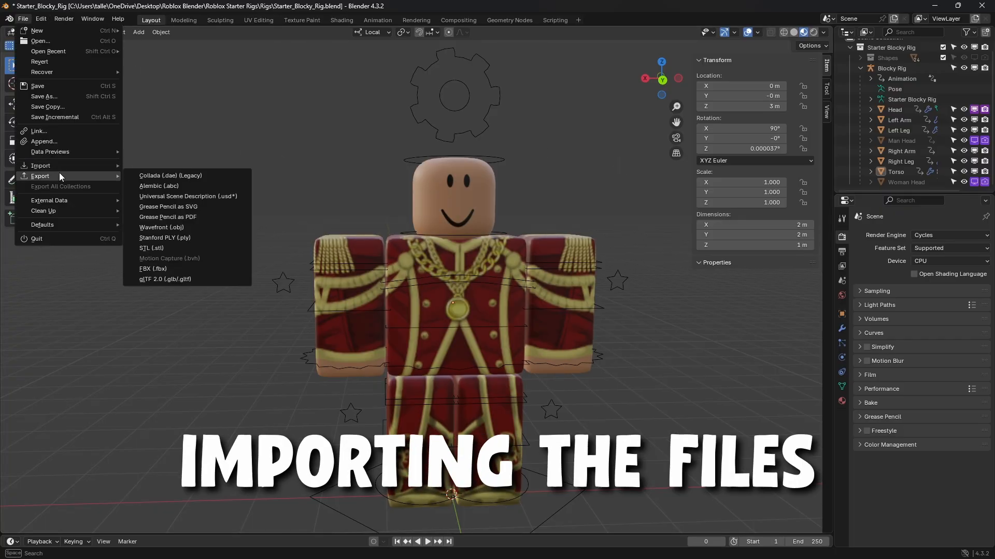
pyautogui.click(160, 207)
pyautogui.click(455, 222)
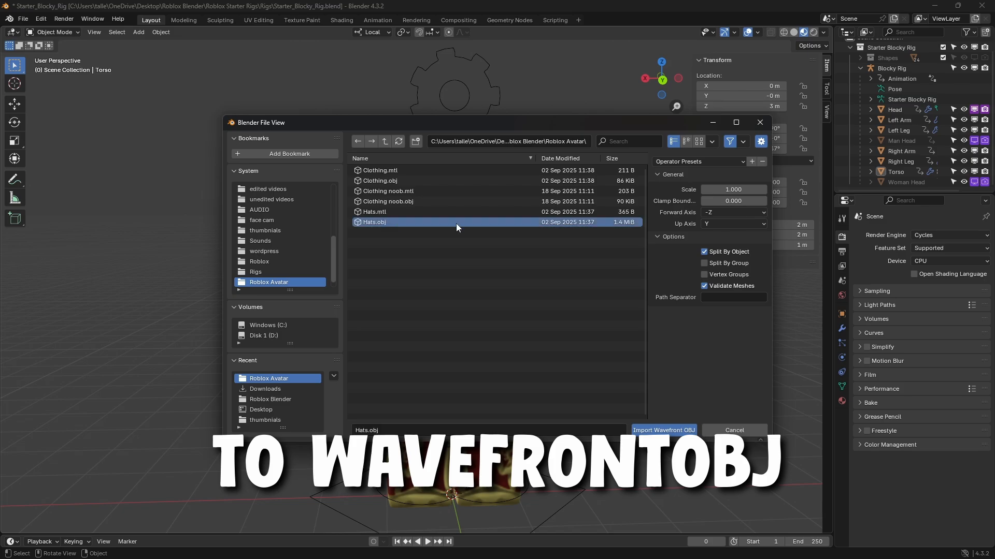
pyautogui.click(704, 263)
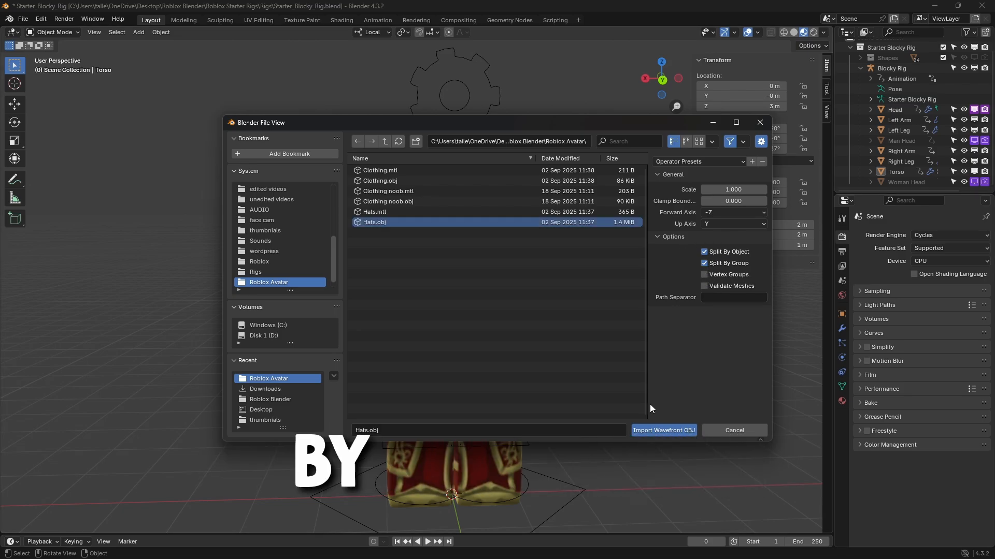
pyautogui.click(663, 432)
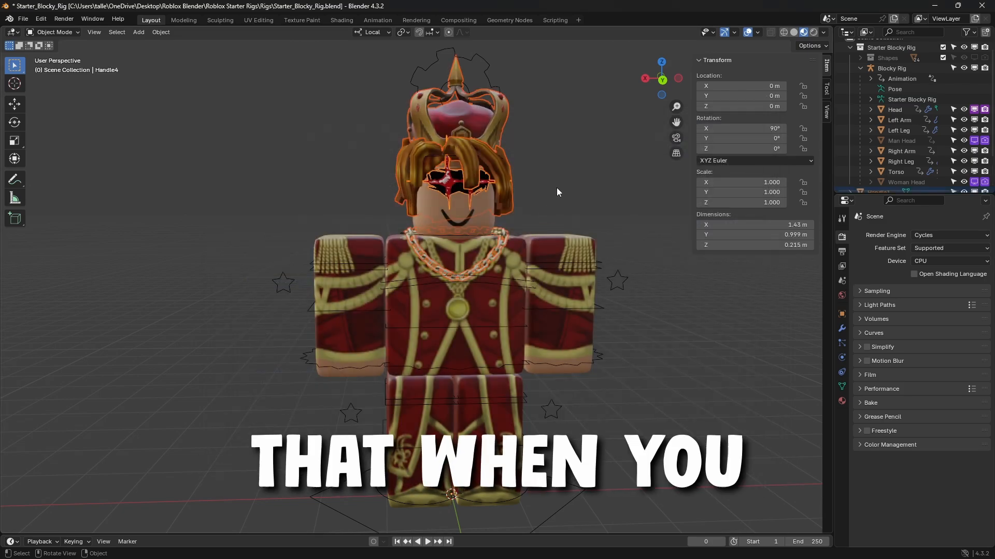
# - Move the hair accessory on its own slightly along Y to about -0.023 m
pyautogui.click(414, 164)
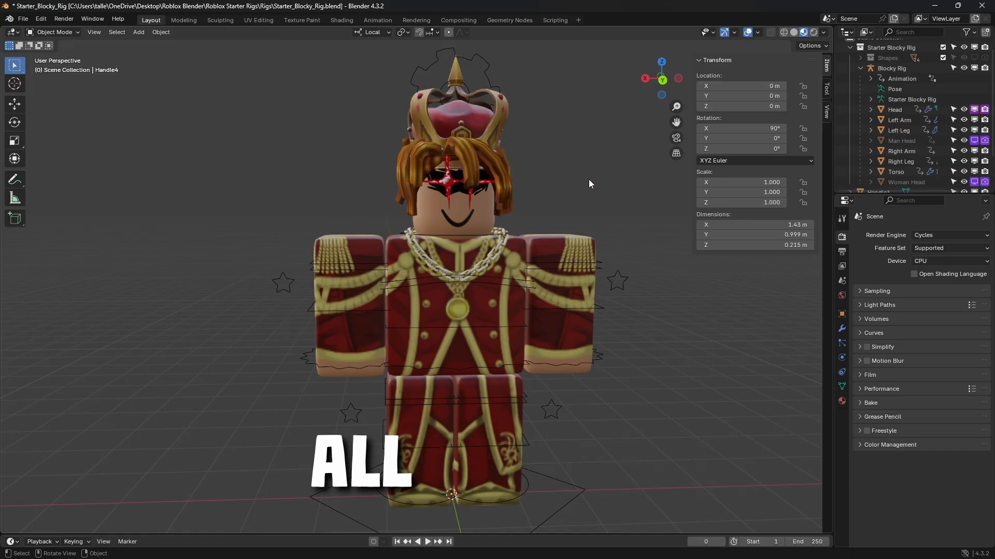
pyautogui.moveTo(589, 179); pyautogui.dragTo(658, 254, button='middle')
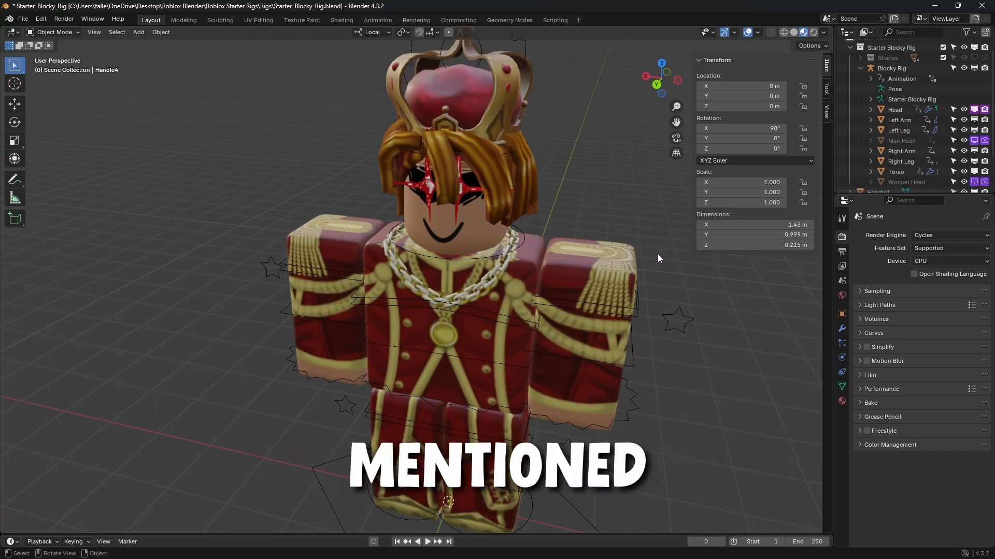
pyautogui.moveTo(661, 185); pyautogui.dragTo(523, 175, button='middle')
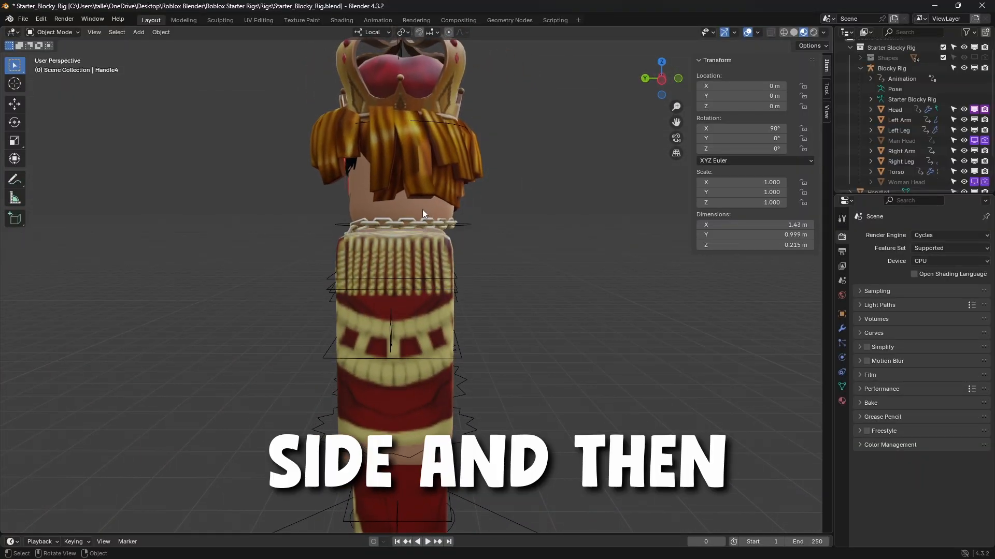
pyautogui.click(15, 104)
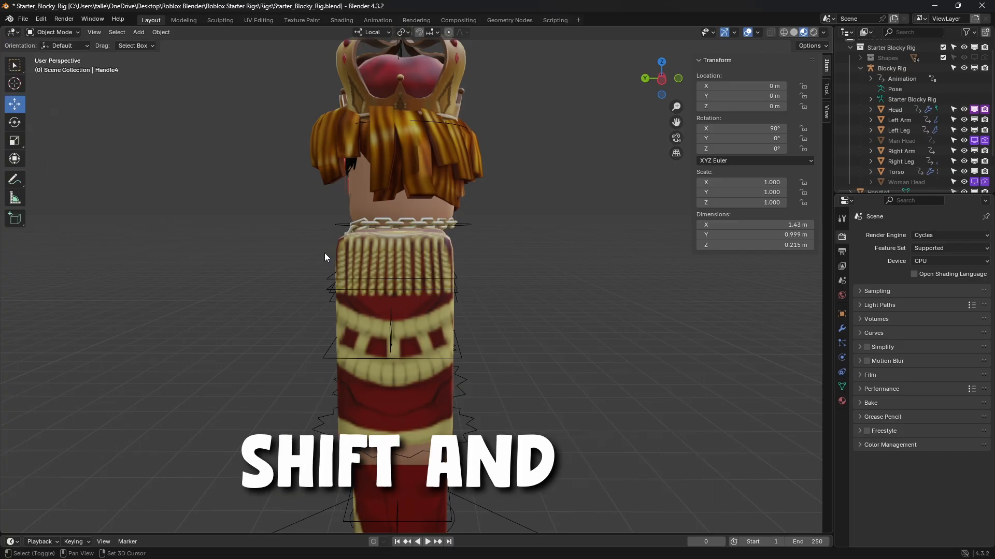
pyautogui.hotkey('shift', 'space')
pyautogui.click(434, 150)
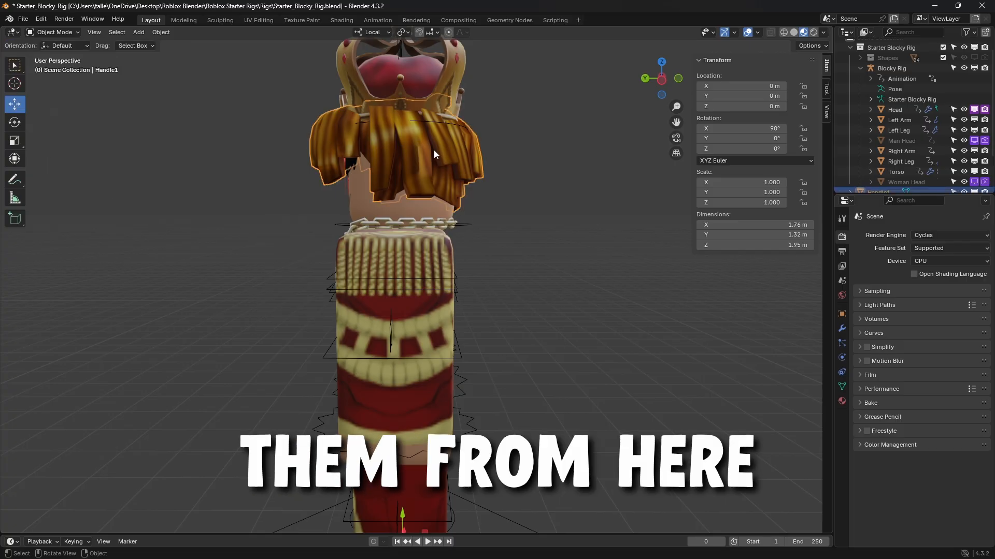
pyautogui.moveTo(493, 150); pyautogui.dragTo(469, 161, button='middle')
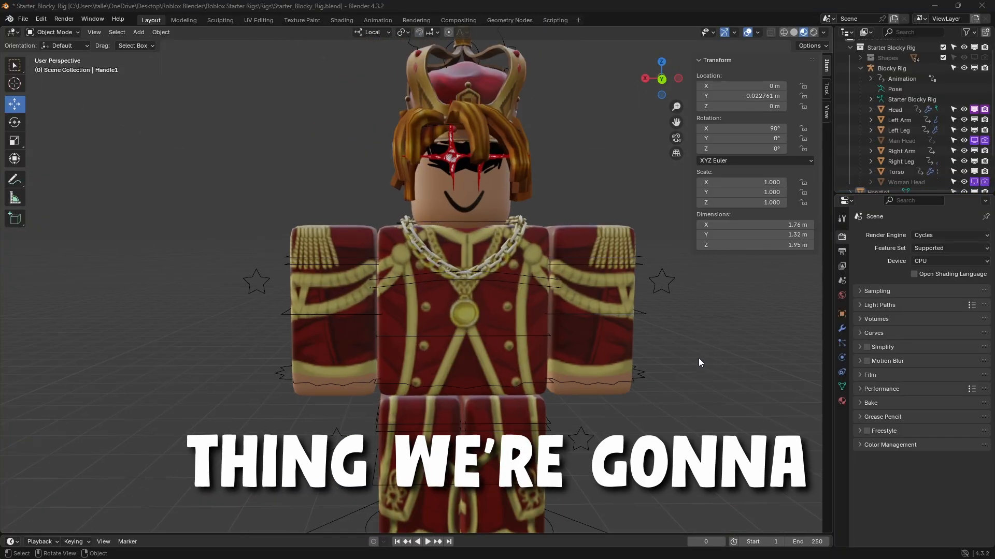
# - Try deleting the head mesh for a headless look and undo each deletion
pyautogui.moveTo(738, 360); pyautogui.dragTo(681, 368, button='middle')
pyautogui.moveTo(655, 282); pyautogui.dragTo(563, 200, button='middle')
pyautogui.click(482, 202)
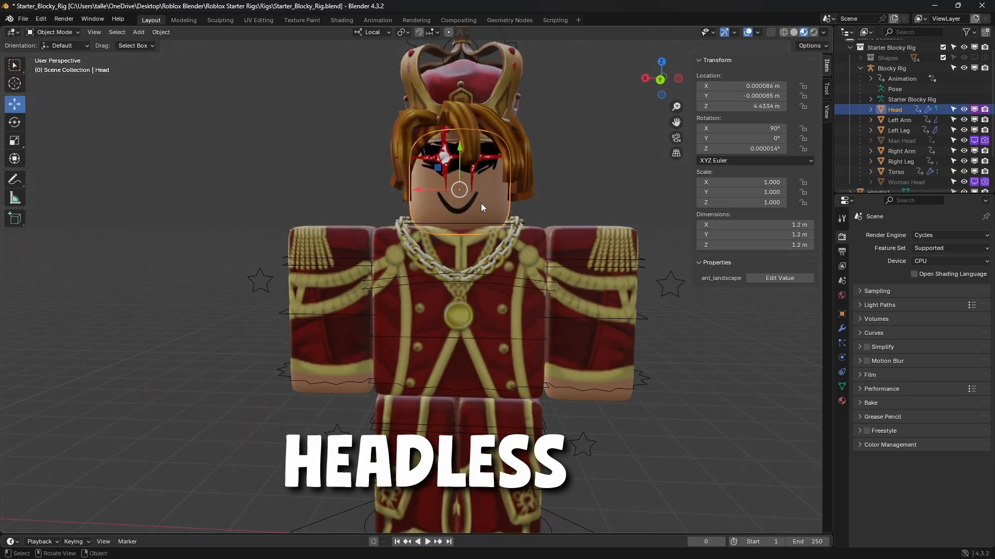
pyautogui.press('Delete')
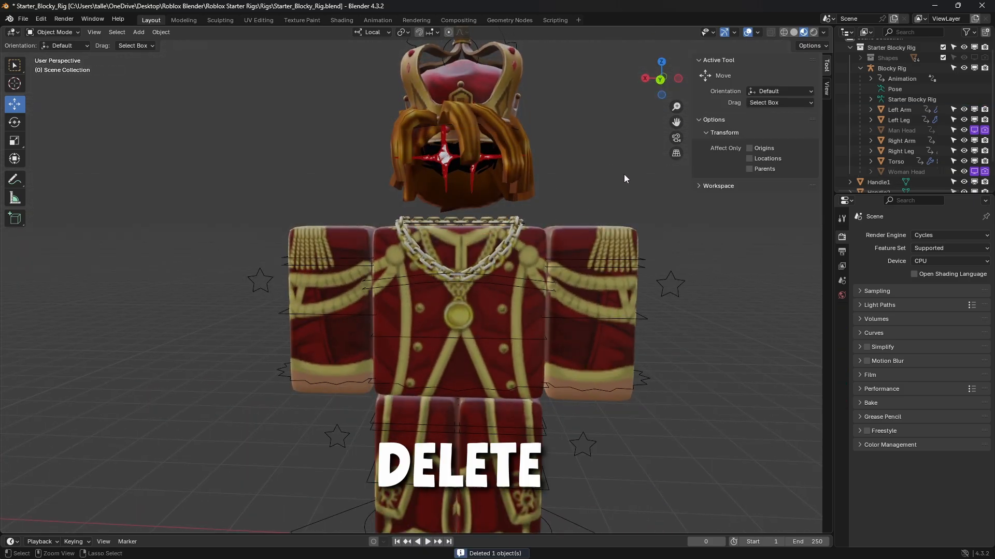
pyautogui.hotkey('ctrl', 'z')
pyautogui.moveTo(585, 184); pyautogui.dragTo(80, 184, button='middle')
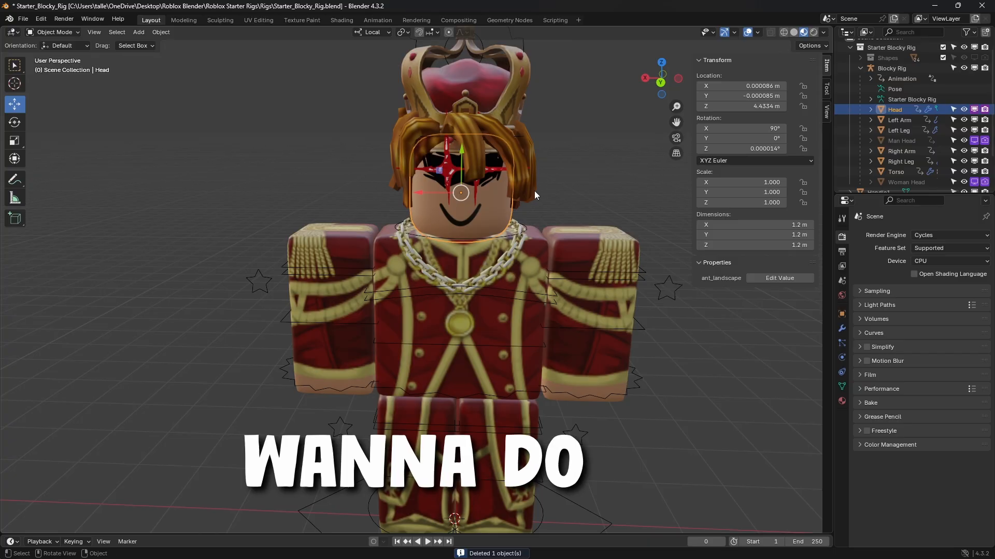
pyautogui.press('Delete')
pyautogui.moveTo(630, 205); pyautogui.dragTo(544, 222, button='middle')
pyautogui.hotkey('ctrl', 'z')
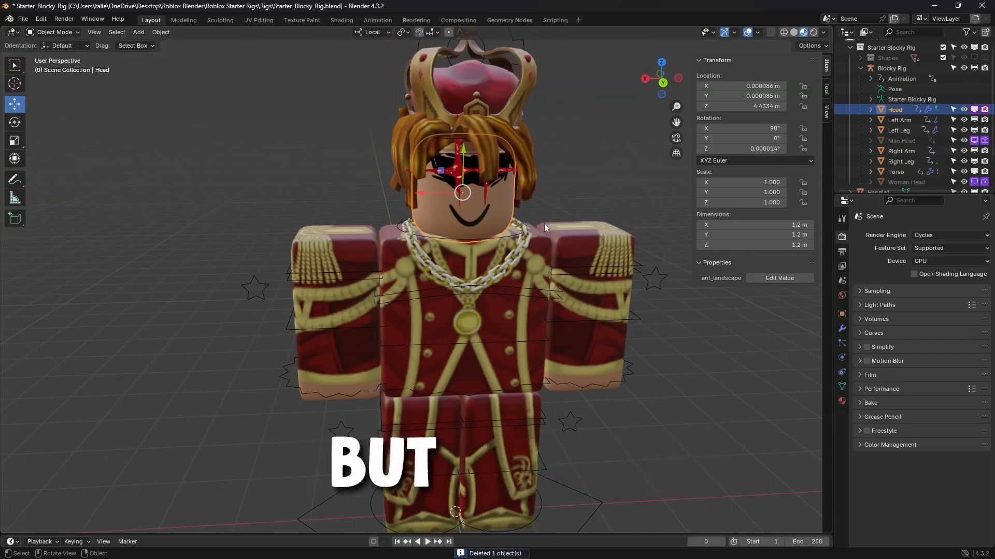
# - Select the Blocky Rig armature by its gear-shaped control and put it in Pose Mode
pyautogui.scroll(-4, 586, 165)
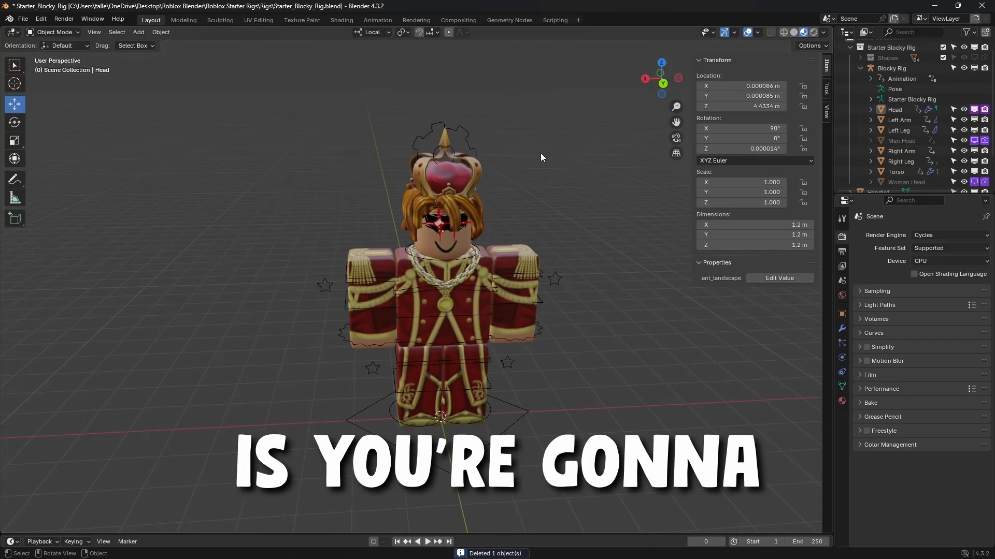
pyautogui.click(455, 133)
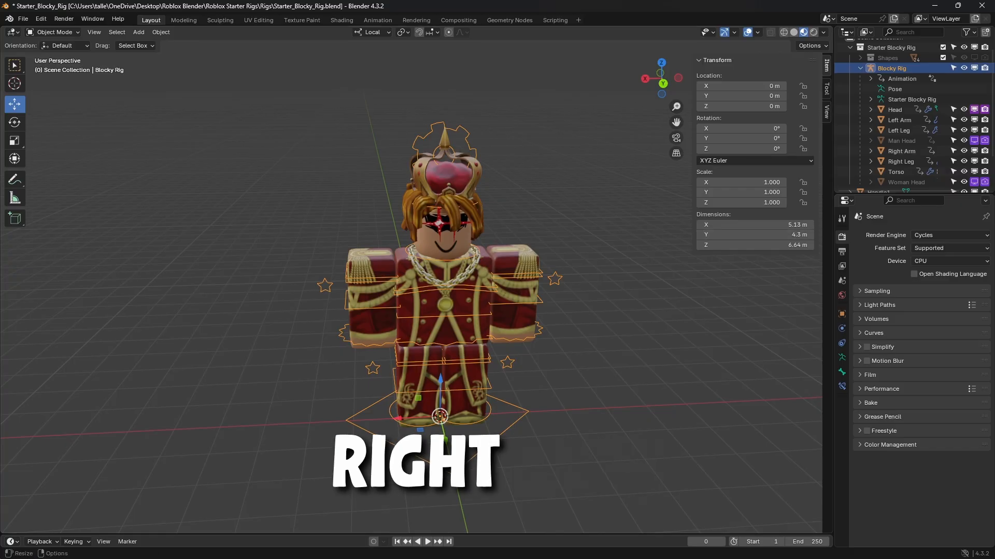
pyautogui.scroll(2, 537, 197)
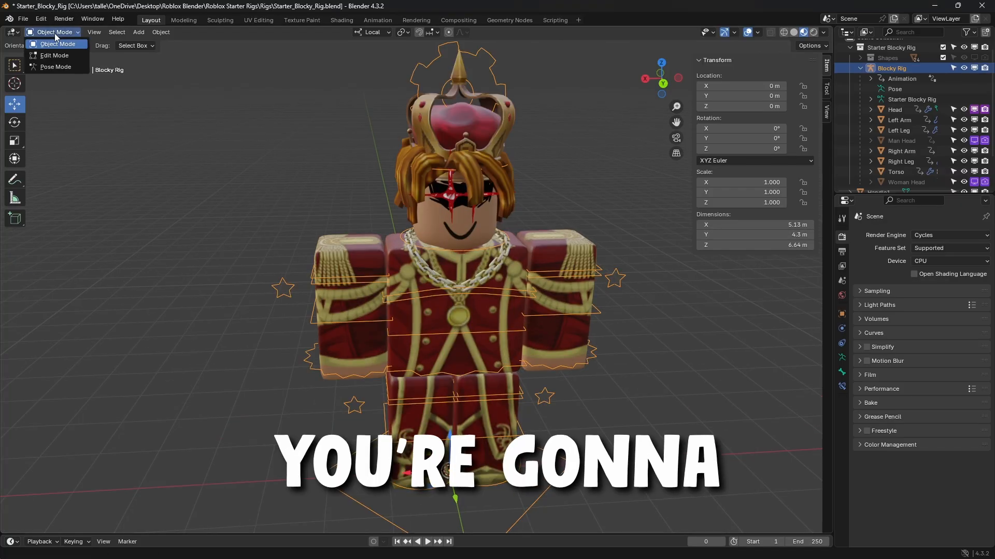
pyautogui.click(54, 67)
pyautogui.moveTo(556, 147); pyautogui.dragTo(602, 230, button='middle')
# - Select Handle1 through Handle4 together with the rig's Head control bone and parent the accessories to it using the Bone option
pyautogui.scroll(-2, 901, 98)
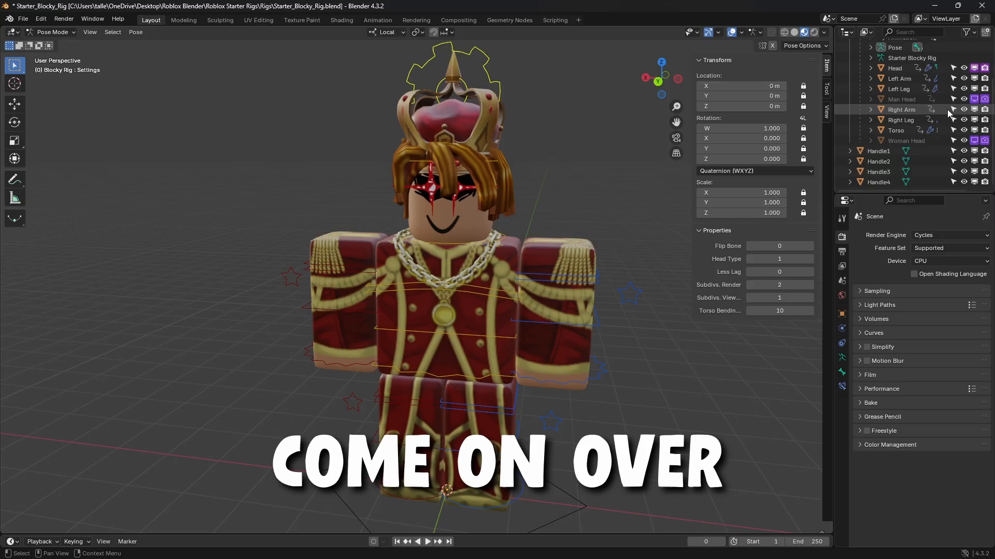
pyautogui.click(882, 152)
pyautogui.keyDown('ctrl'); pyautogui.click(881, 161); pyautogui.keyUp('ctrl')
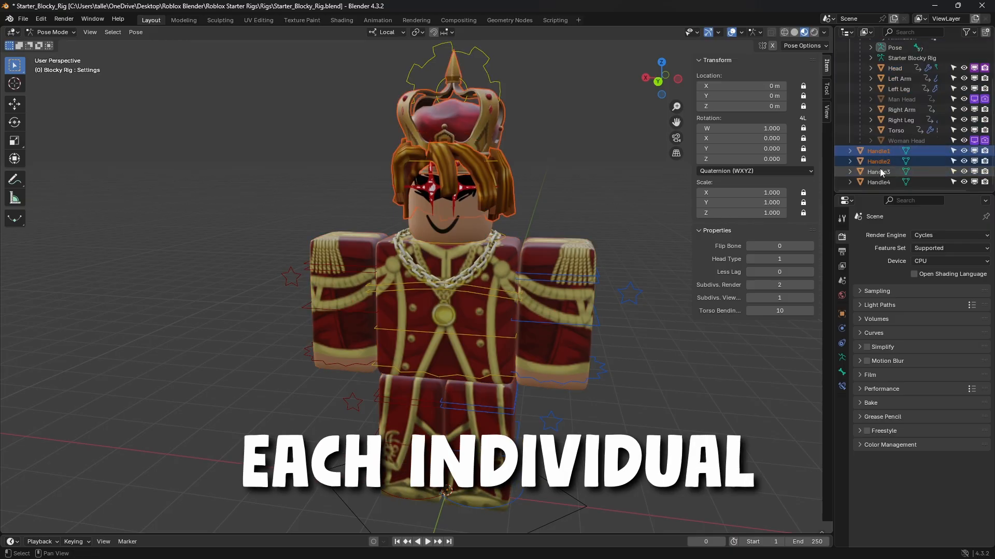
pyautogui.keyDown('ctrl'); pyautogui.click(881, 171); pyautogui.keyUp('ctrl')
pyautogui.keyDown('ctrl'); pyautogui.click(881, 181); pyautogui.keyUp('ctrl')
pyautogui.moveTo(562, 197); pyautogui.dragTo(580, 185, button='middle')
pyautogui.scroll(4, 576, 182)
pyautogui.scroll(6, 571, 194)
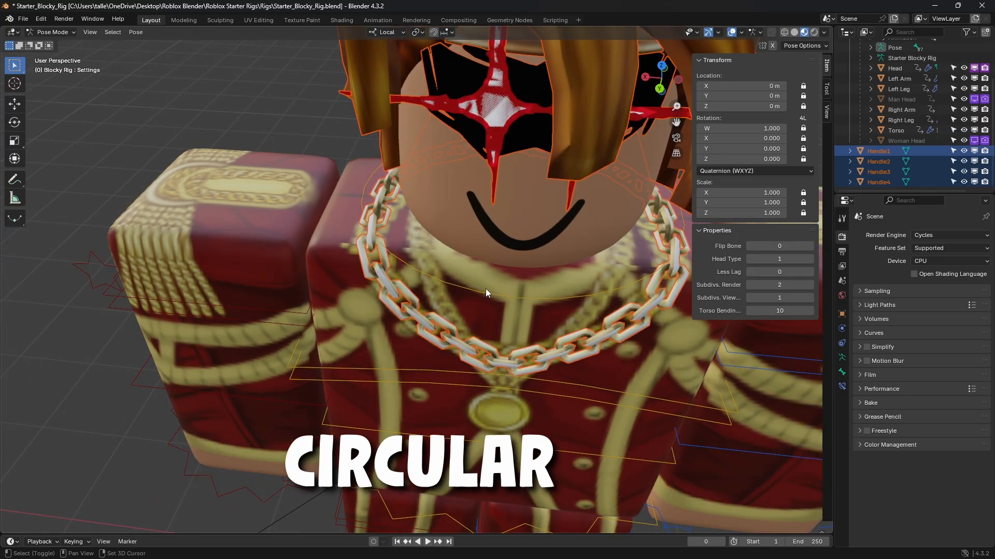
pyautogui.moveTo(638, 263); pyautogui.dragTo(437, 334, button='middle')
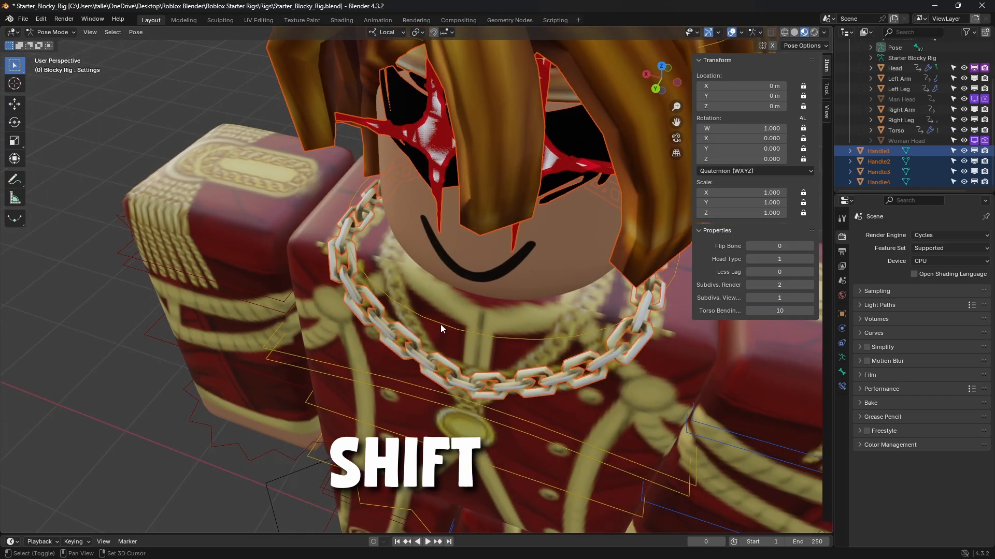
pyautogui.keyDown('shift'); pyautogui.click(441, 325); pyautogui.keyUp('shift')
pyautogui.scroll(-4, 440, 324)
pyautogui.moveTo(510, 259); pyautogui.dragTo(586, 194, button='middle')
pyautogui.hotkey('ctrl', 'p')
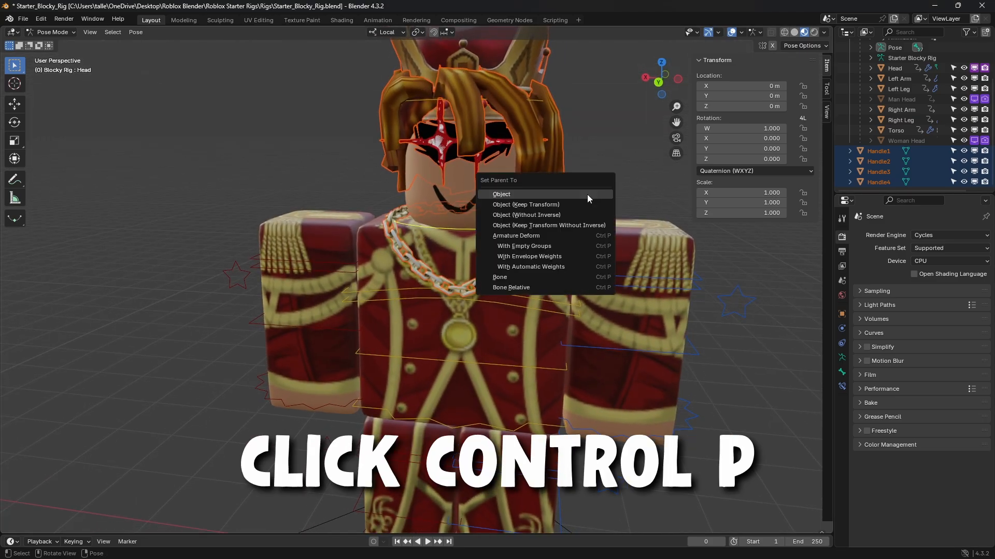
pyautogui.click(517, 277)
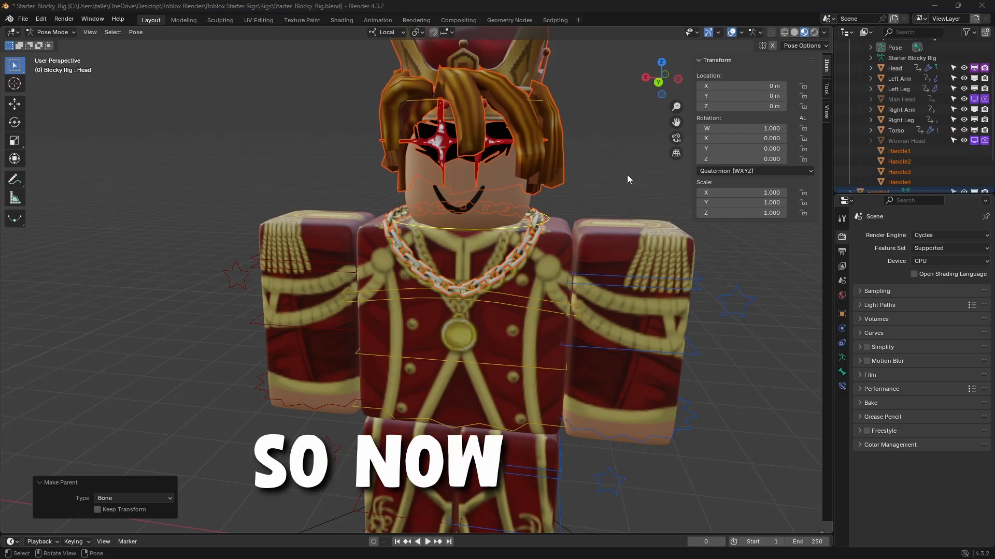
# - Test-rotate the Head bone to check that the parented accessories follow, and restore its original rotation
pyautogui.moveTo(627, 176); pyautogui.dragTo(593, 169, button='middle')
pyautogui.rightClick(628, 189)
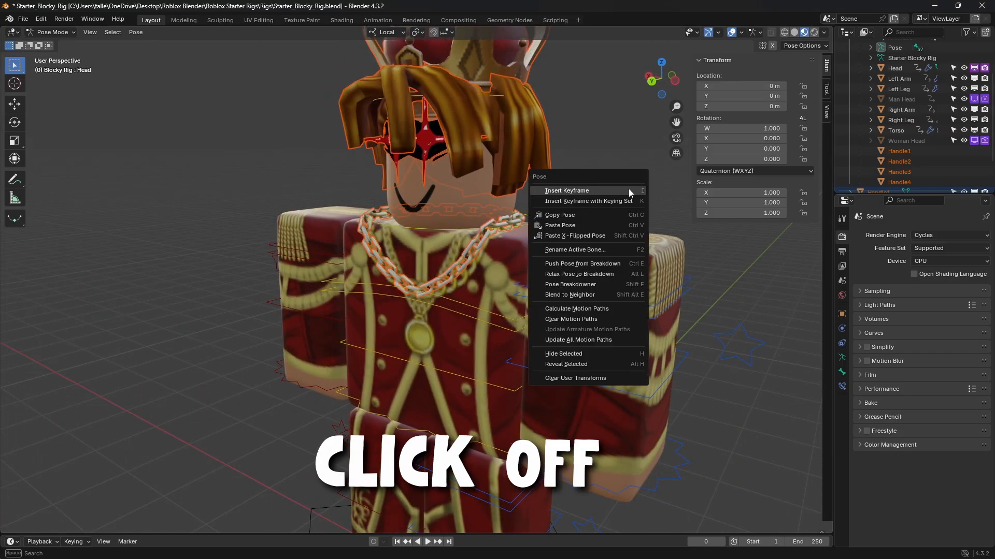
pyautogui.scroll(-2, 900, 161)
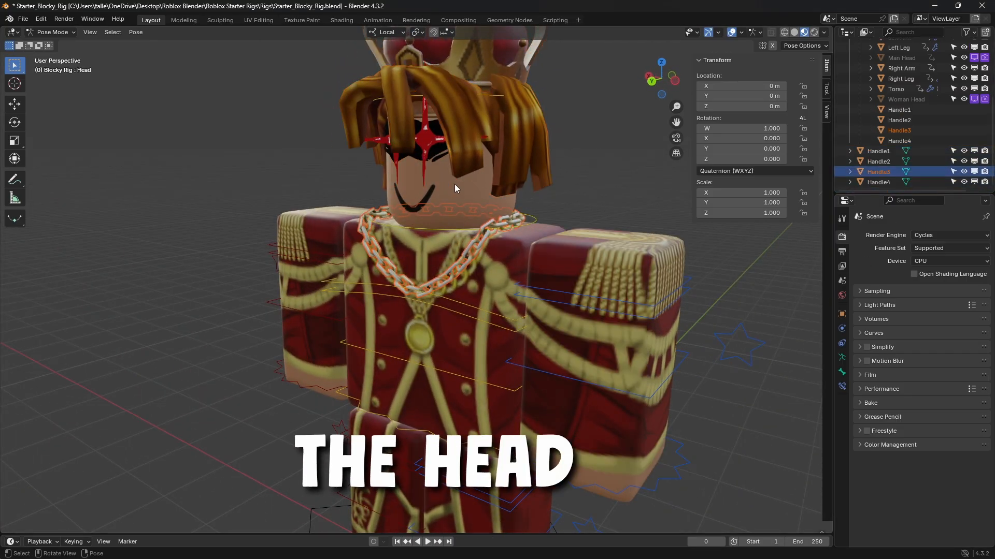
pyautogui.moveTo(506, 171); pyautogui.dragTo(544, 170, button='middle')
pyautogui.scroll(4, 930, 109)
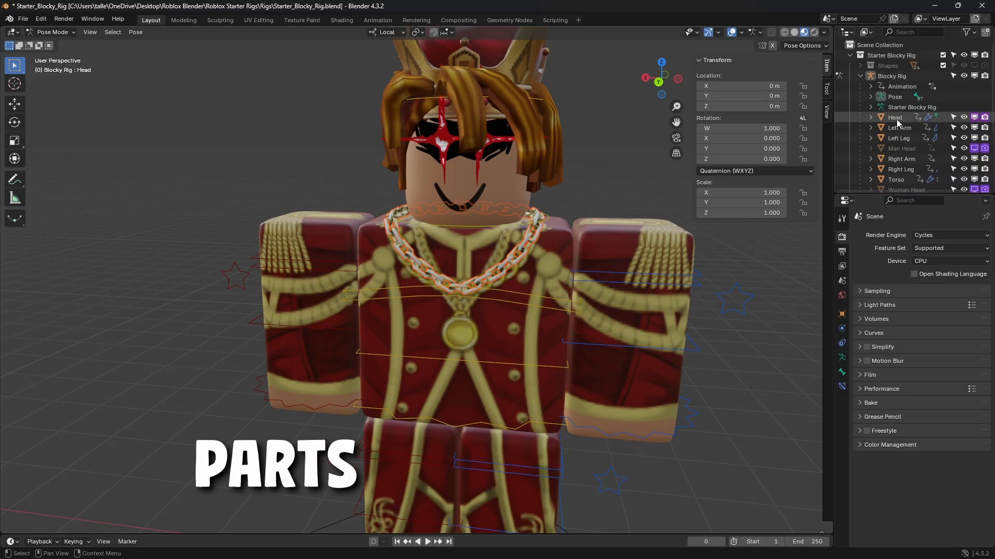
pyautogui.moveTo(430, 244)
pyautogui.mouseDown()
pyautogui.moveTo(417, 247)
pyautogui.moveTo(414, 234)
pyautogui.moveTo(420, 248)
pyautogui.moveTo(517, 258)
pyautogui.moveTo(411, 246)
pyautogui.mouseUp()
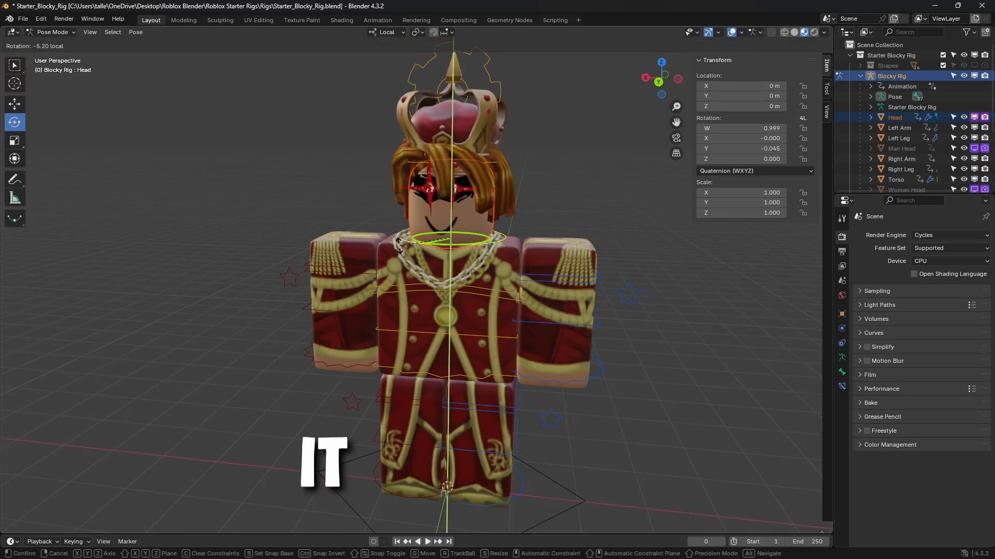
pyautogui.hotkey('ctrl', 'z')
pyautogui.moveTo(478, 212); pyautogui.dragTo(516, 213)
pyautogui.press('Escape')
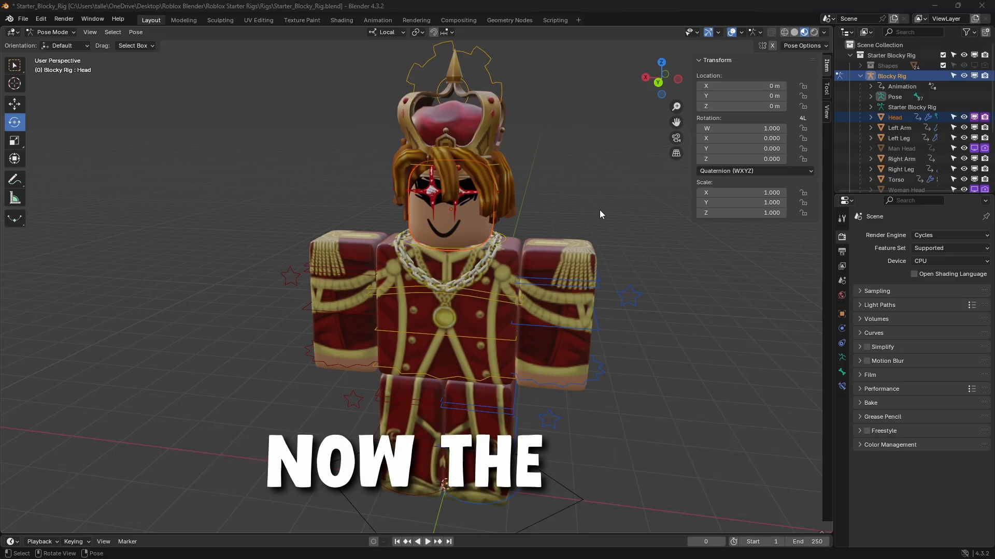
# - Return the rig to Object Mode and add a camera to the scene
pyautogui.moveTo(600, 213); pyautogui.dragTo(536, 181, button='middle')
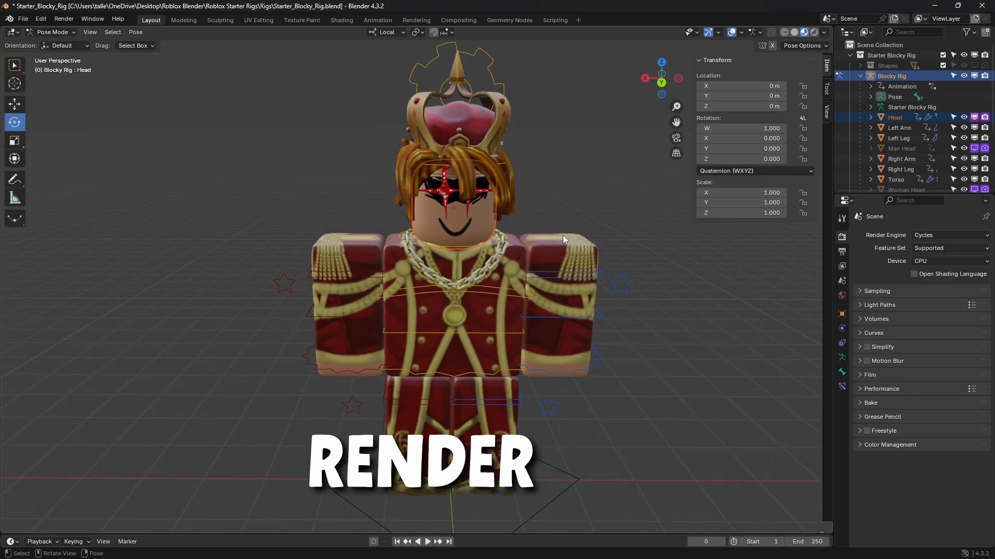
pyautogui.click(52, 32)
pyautogui.click(63, 46)
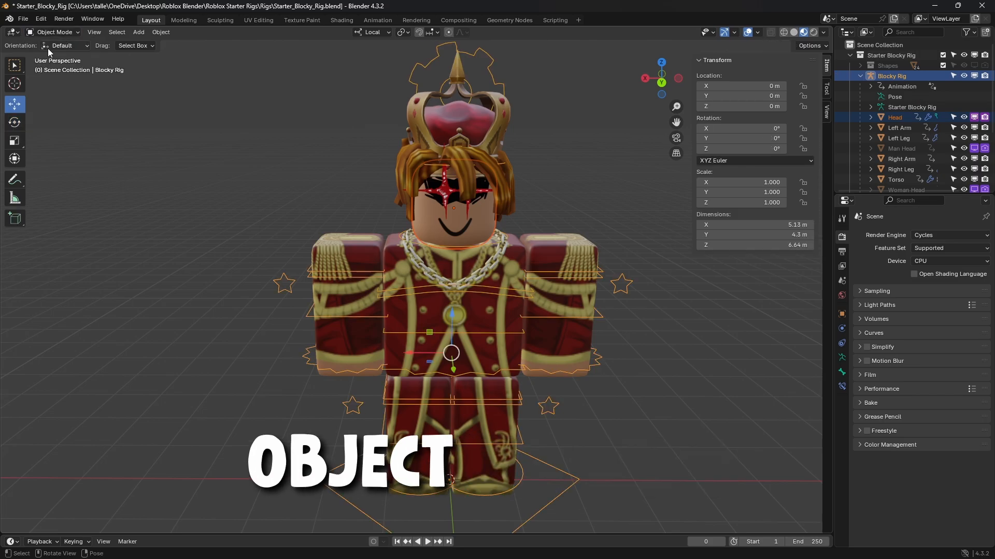
pyautogui.click(139, 32)
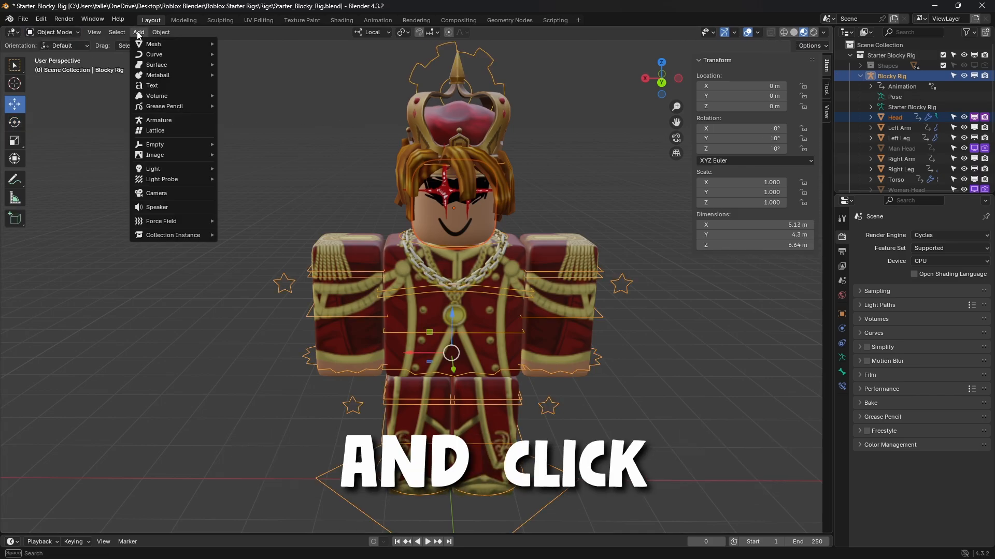
pyautogui.click(156, 194)
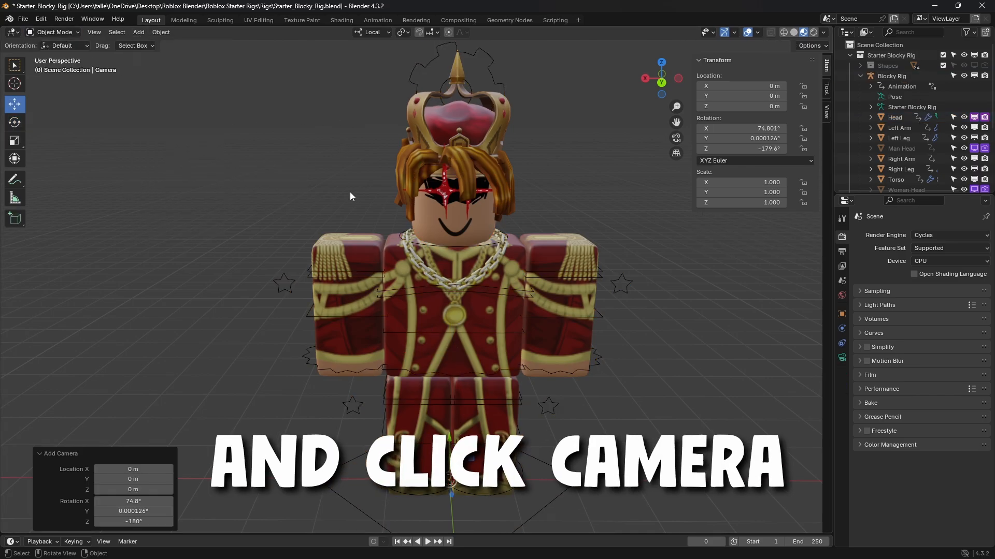
# - Move the camera about 1.39 m along its local Z axis, out in front of the avatar
pyautogui.moveTo(349, 192); pyautogui.dragTo(411, 415, button='middle')
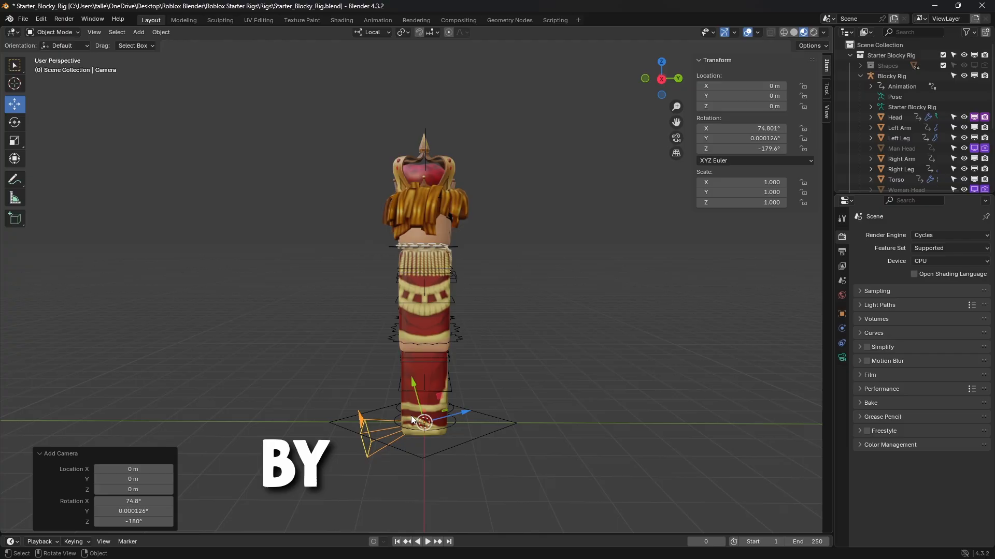
pyautogui.rightClick(488, 418)
pyautogui.click(502, 367)
pyautogui.press('g')
pyautogui.press('z')
pyautogui.press('z')
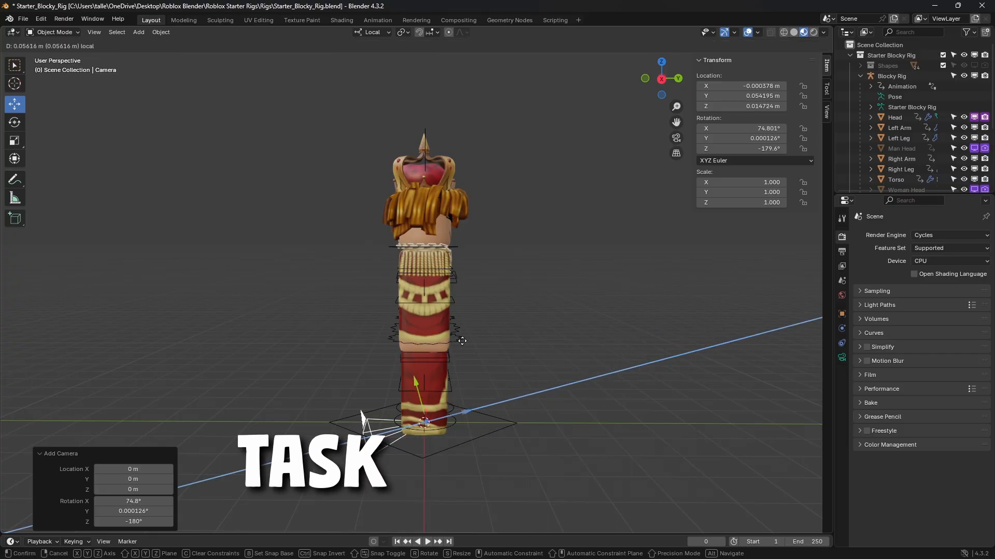
pyautogui.click(487, 293)
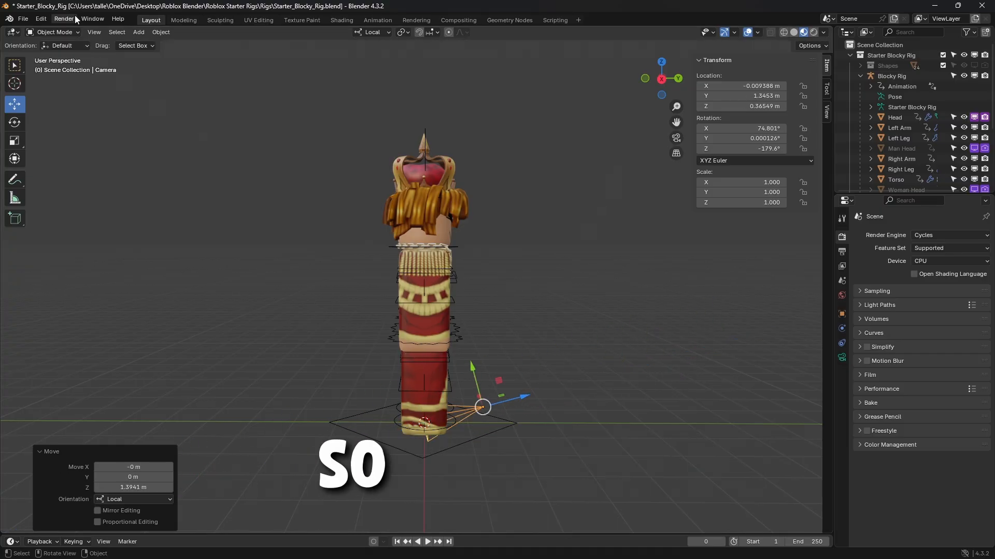
# - Switch the viewport to the active camera's view
pyautogui.click(89, 32)
pyautogui.moveTo(114, 150)
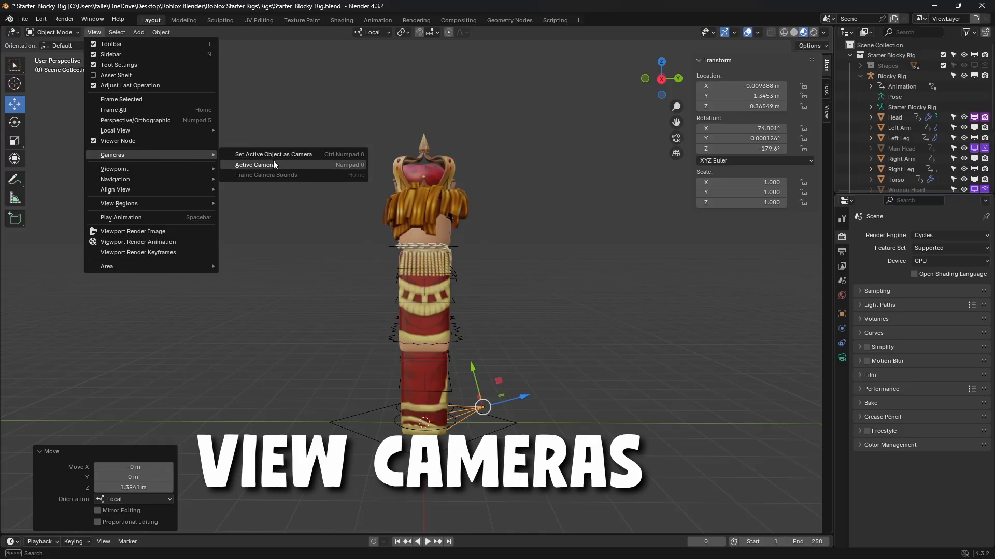
pyautogui.click(271, 166)
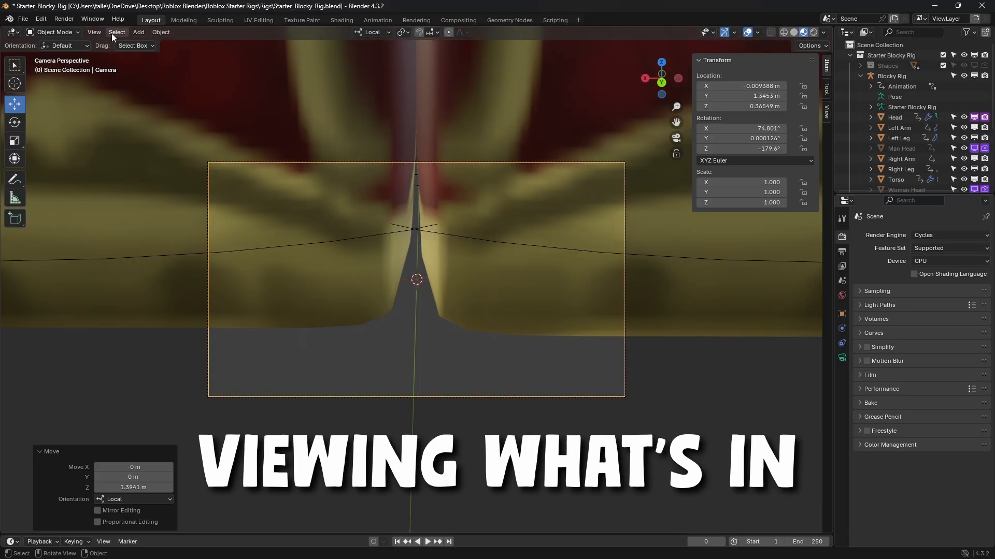
# - Use Walk Navigation to back the camera off to about Y 9.53 m and Z 5.18 m facing the avatar, and set its X location to 0 m
pyautogui.click(116, 32)
pyautogui.moveTo(99, 31)
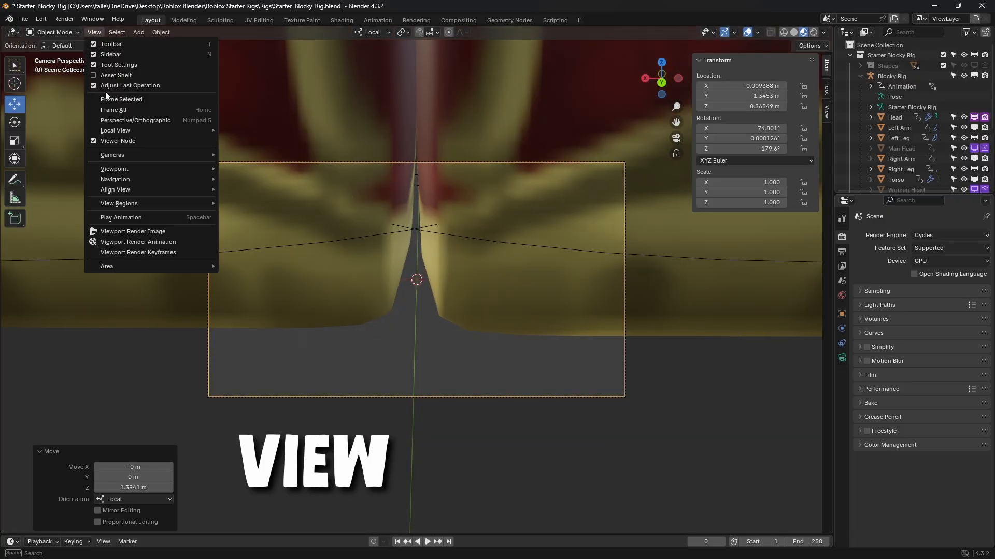
pyautogui.moveTo(129, 181)
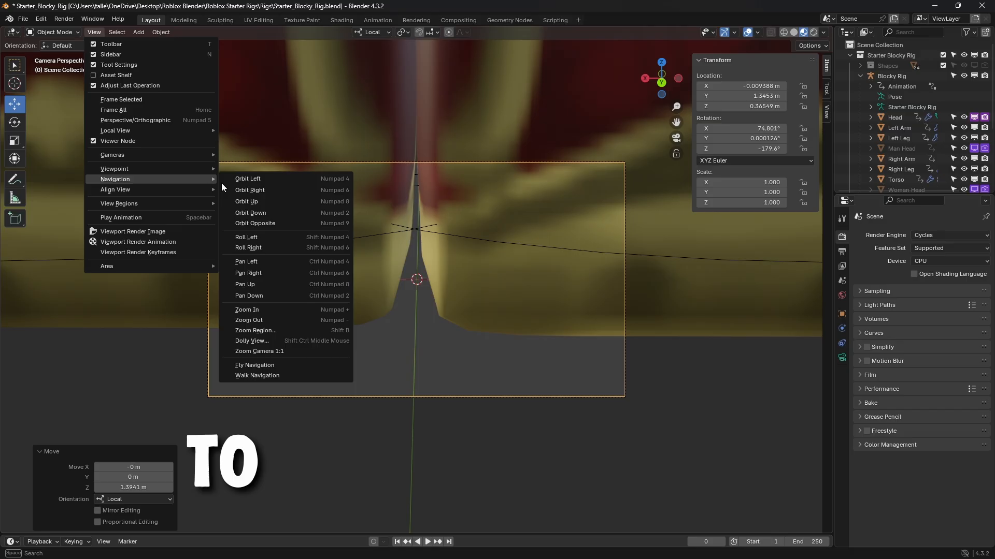
pyautogui.click(275, 375)
pyautogui.press('w')
pyautogui.press('s')
pyautogui.press('e')
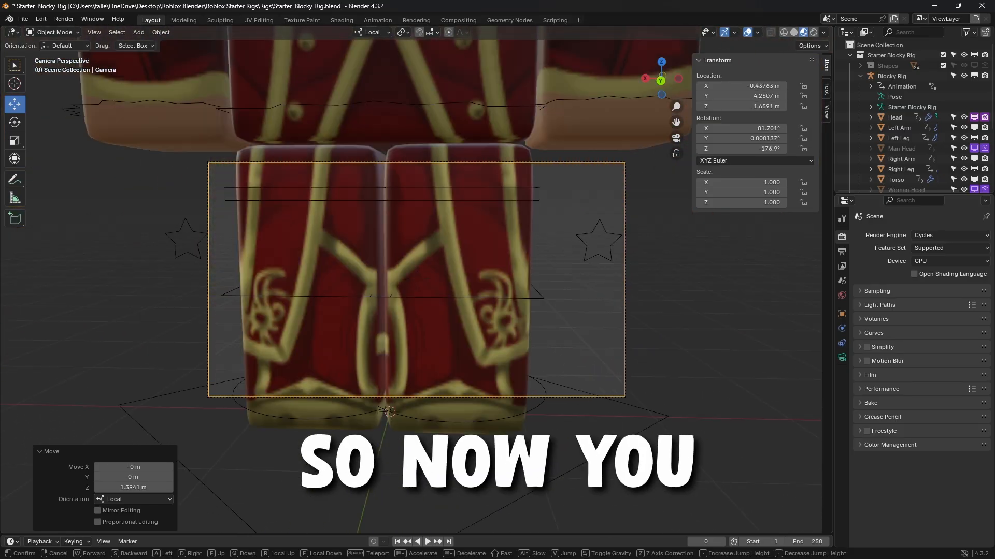
pyautogui.press('s')
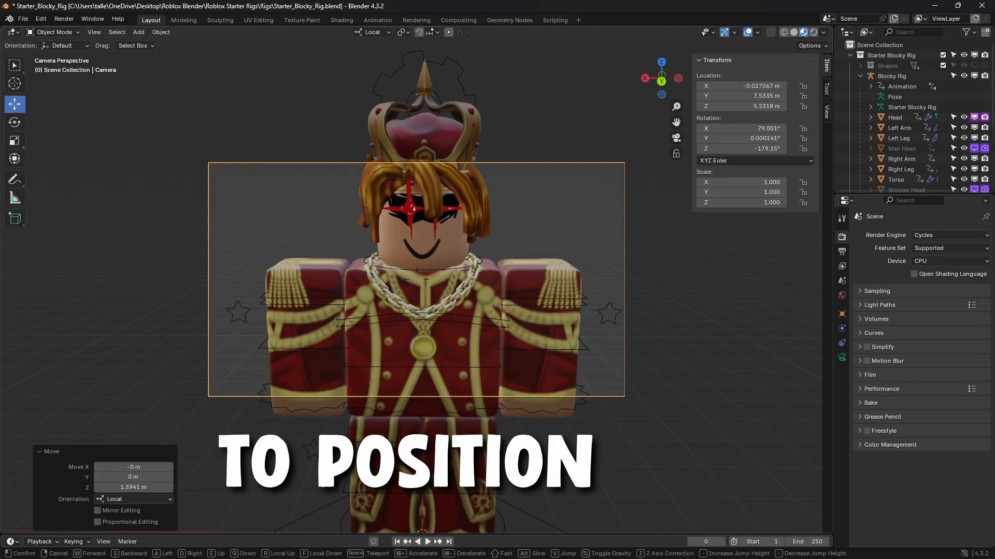
pyautogui.press('a')
pyautogui.press('e')
pyautogui.press('q')
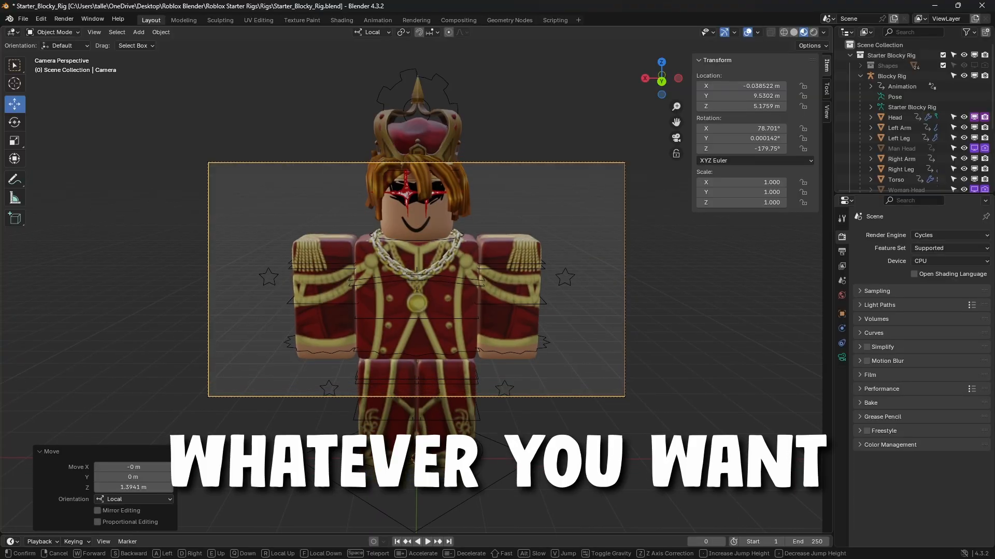
pyautogui.press('d')
pyautogui.press('a')
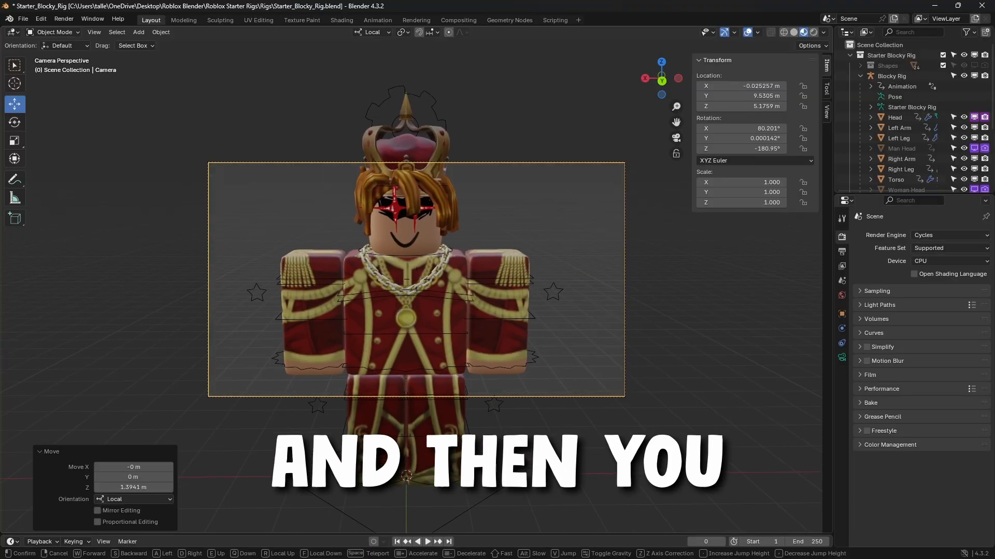
pyautogui.click(275, 380)
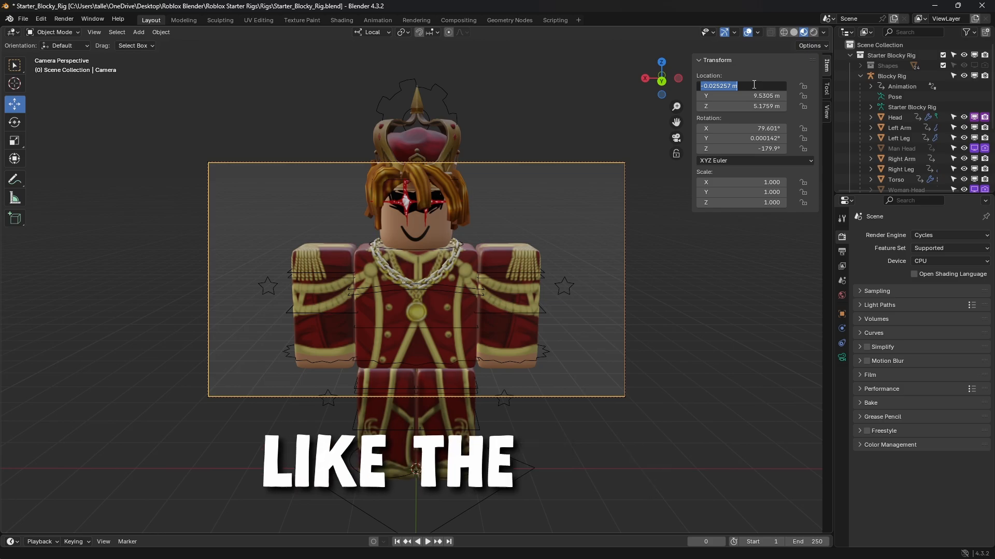
pyautogui.press('Return')
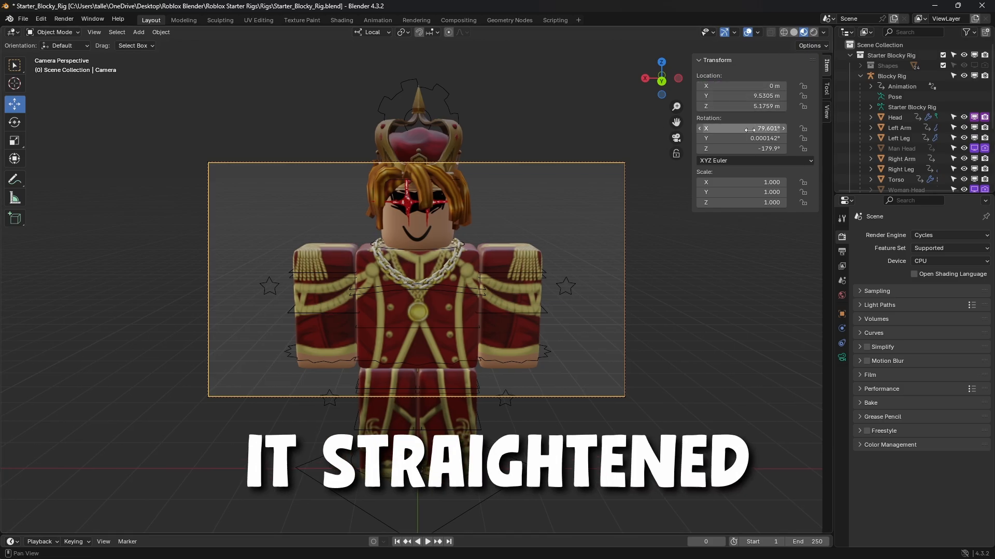
# - Set the output resolution to 2000 px by 2000 px
pyautogui.click(842, 358)
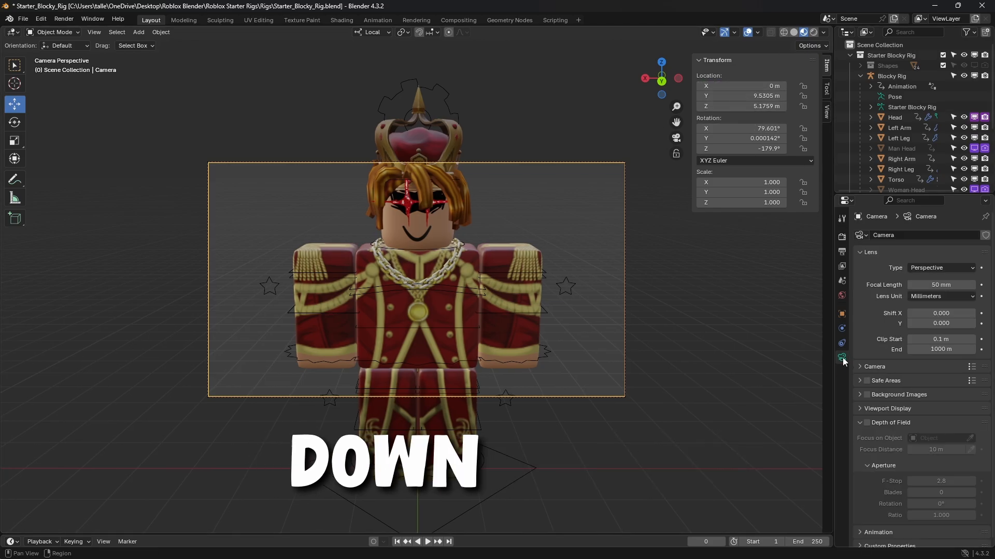
pyautogui.click(840, 254)
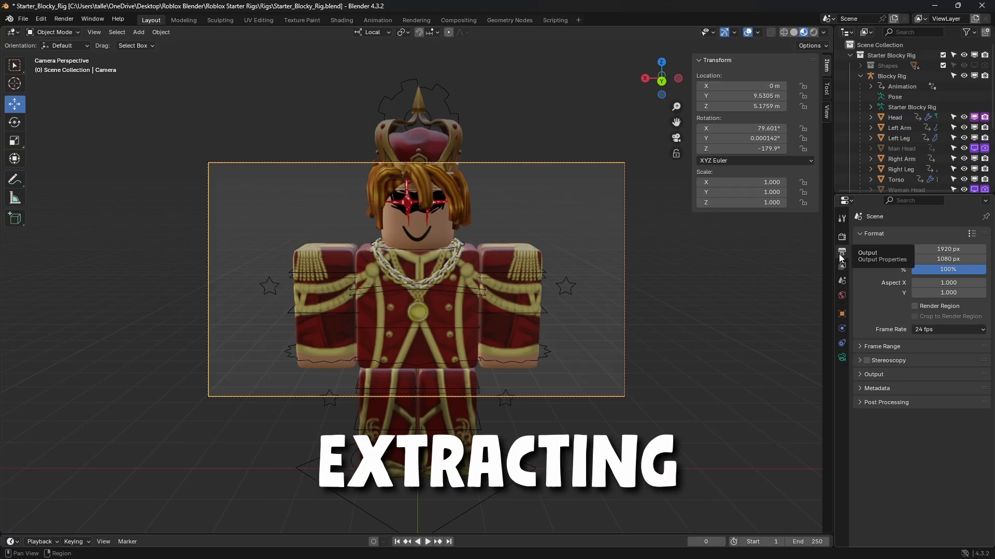
pyautogui.click(935, 250)
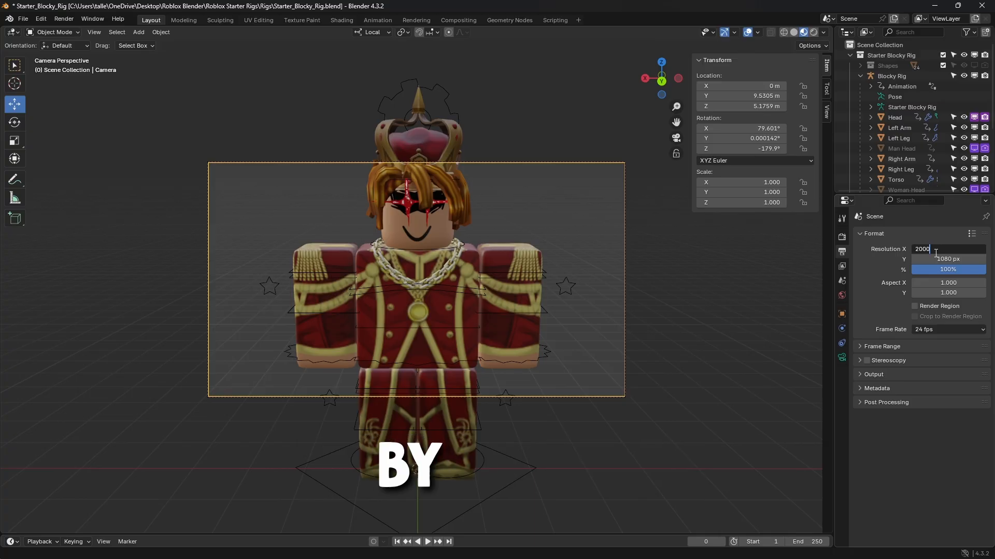
pyautogui.click(937, 259)
pyautogui.write('2000')
pyautogui.press('Return')
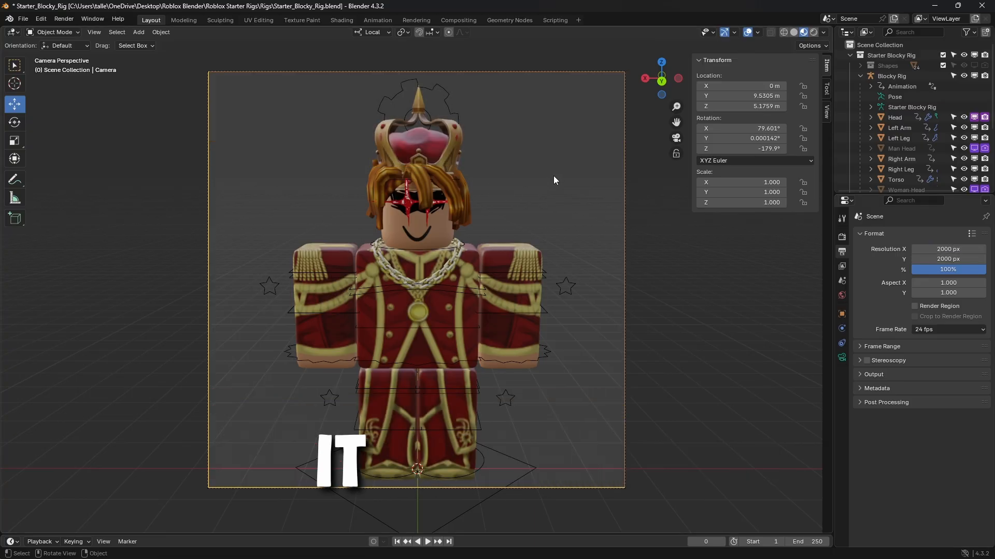
# - Leave the camera view and return to it through the active camera
pyautogui.press('KP_0')
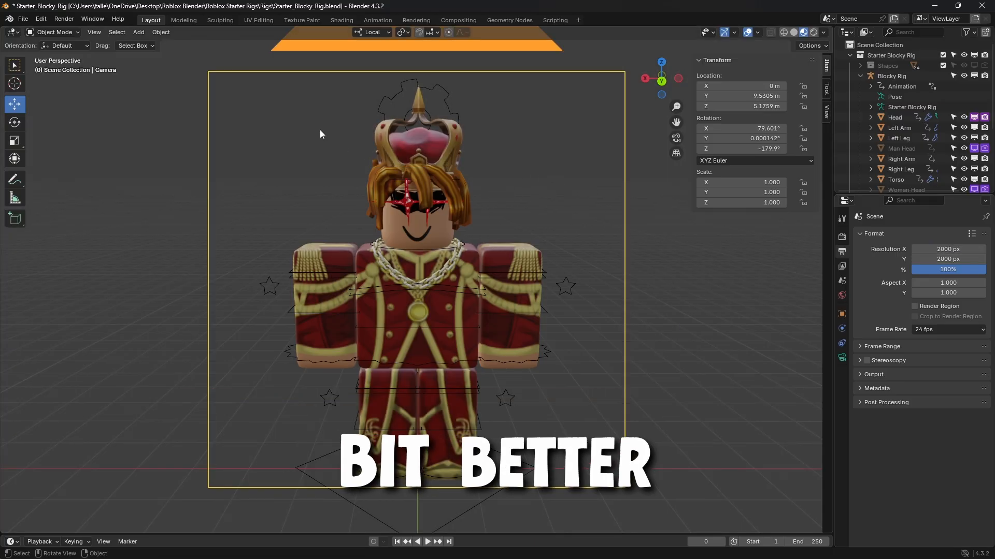
pyautogui.click(94, 32)
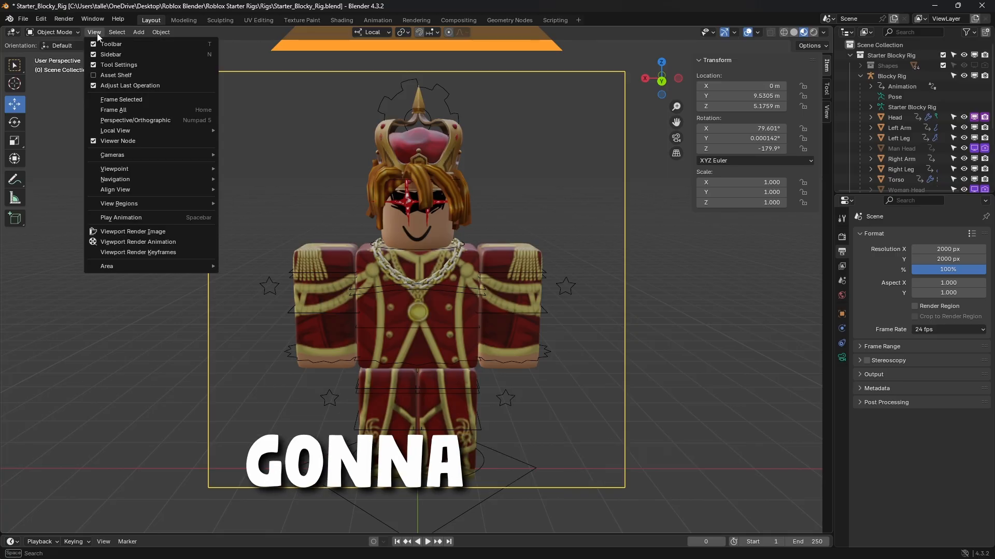
pyautogui.moveTo(112, 155)
pyautogui.click(259, 167)
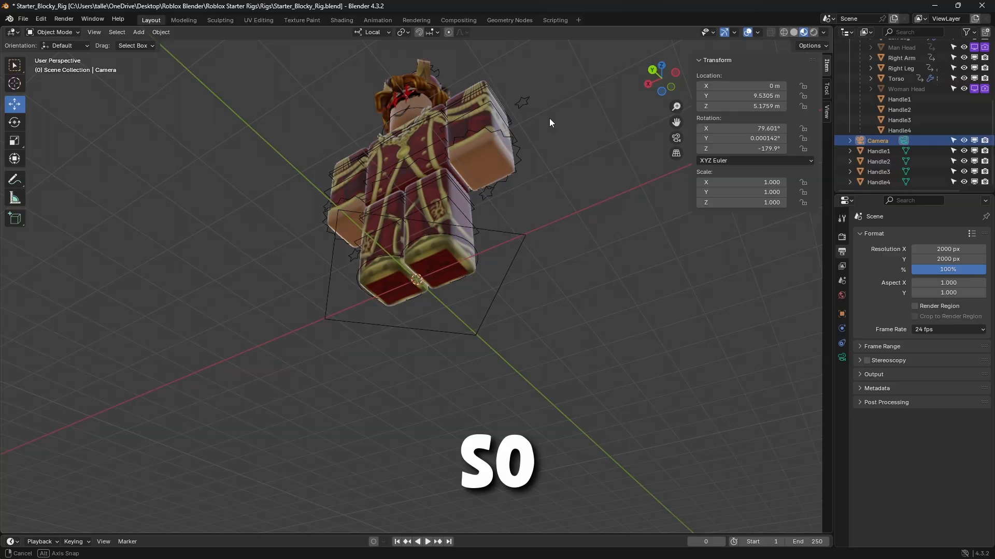
# - Add an area light to the scene, working outside the camera view
pyautogui.moveTo(549, 118); pyautogui.dragTo(506, 212, button='middle')
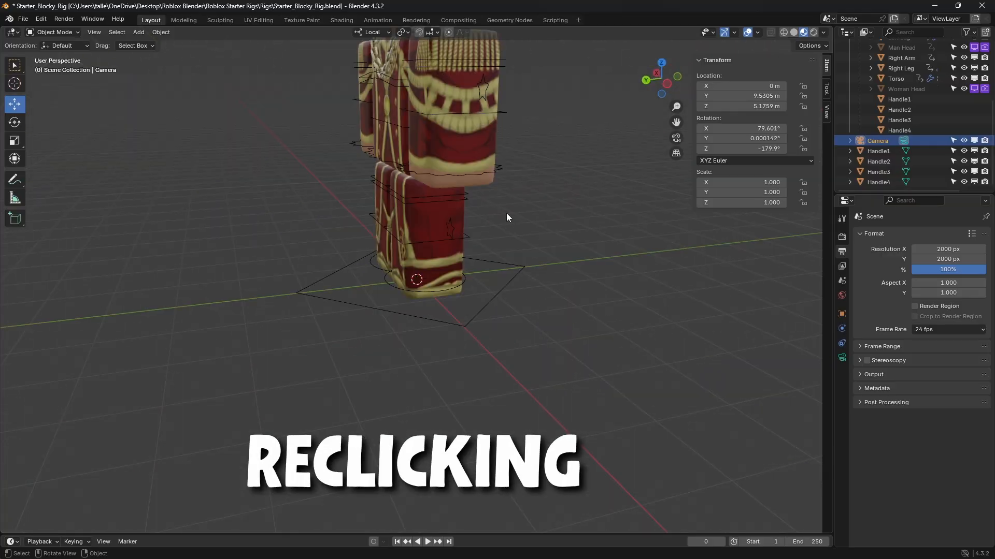
pyautogui.moveTo(547, 166); pyautogui.dragTo(375, 227, button='middle')
pyautogui.scroll(3, 535, 242)
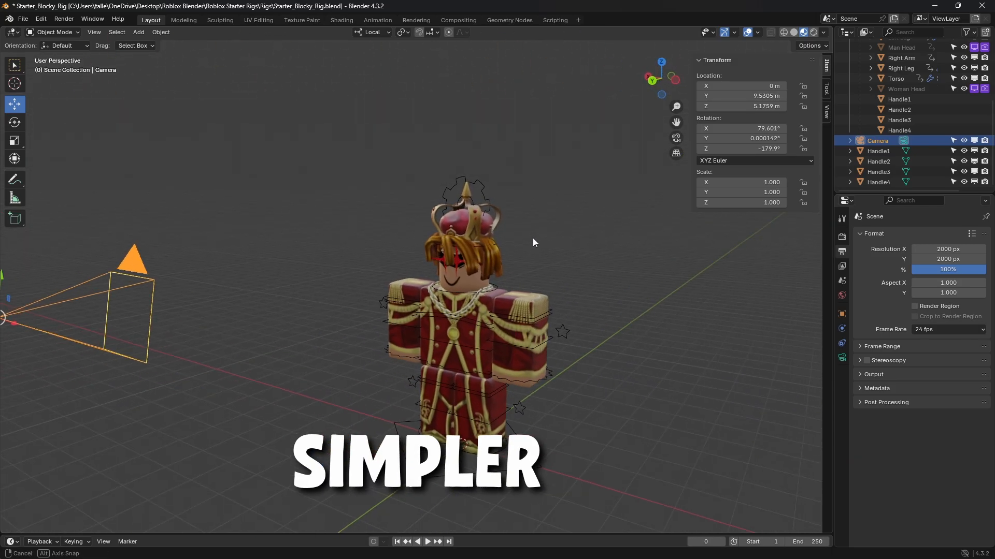
pyautogui.moveTo(533, 242); pyautogui.dragTo(555, 242, button='middle')
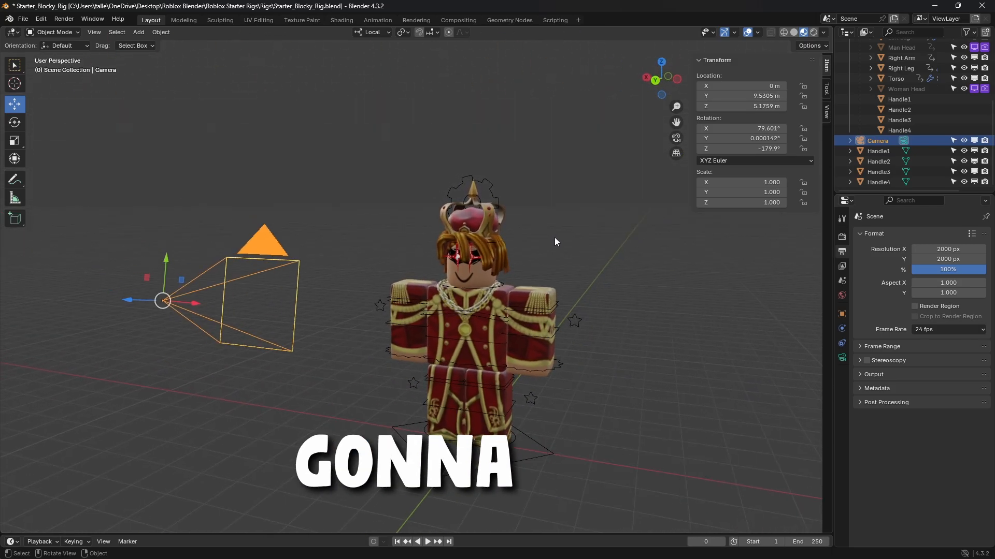
pyautogui.click(138, 32)
pyautogui.moveTo(156, 169)
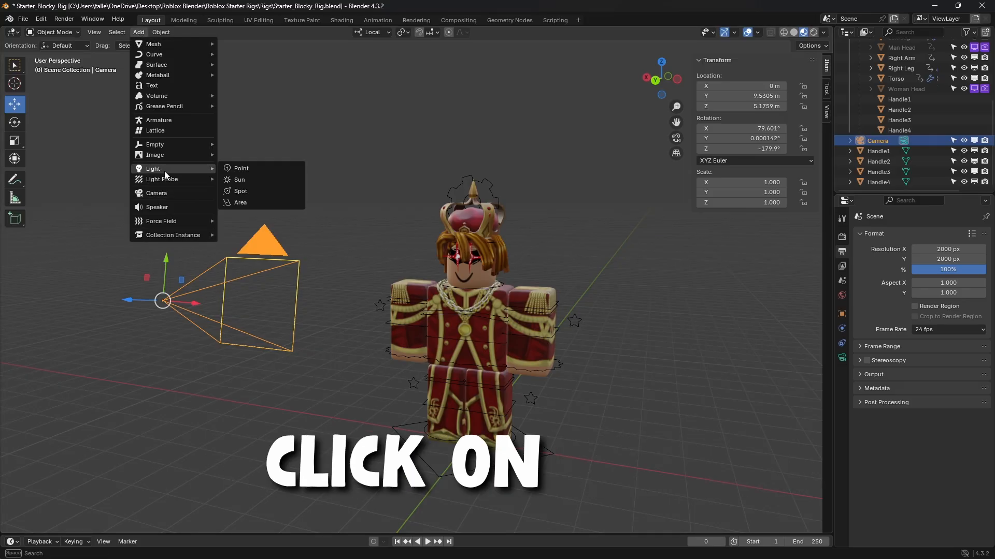
pyautogui.click(254, 200)
# - Move the area light beside and in front of the avatar, to about X -4.04 m and Y 3.01 m
pyautogui.moveTo(604, 359); pyautogui.dragTo(621, 456, button='middle')
pyautogui.moveTo(419, 352); pyautogui.dragTo(556, 356)
pyautogui.moveTo(674, 315); pyautogui.dragTo(477, 337, button='middle')
pyautogui.moveTo(304, 461); pyautogui.dragTo(150, 446)
pyautogui.moveTo(312, 350); pyautogui.dragTo(605, 366, button='middle')
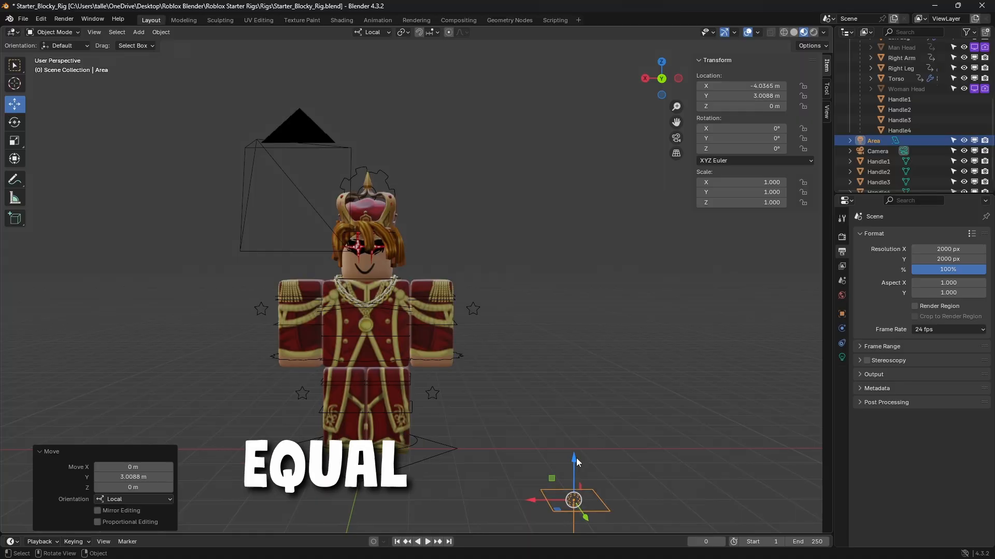
# - Raise the area light above shoulder height to about Z 6.11 m and enlarge its emitting area
pyautogui.moveTo(573, 478); pyautogui.dragTo(602, 216)
pyautogui.moveTo(602, 216); pyautogui.dragTo(571, 249, button='middle')
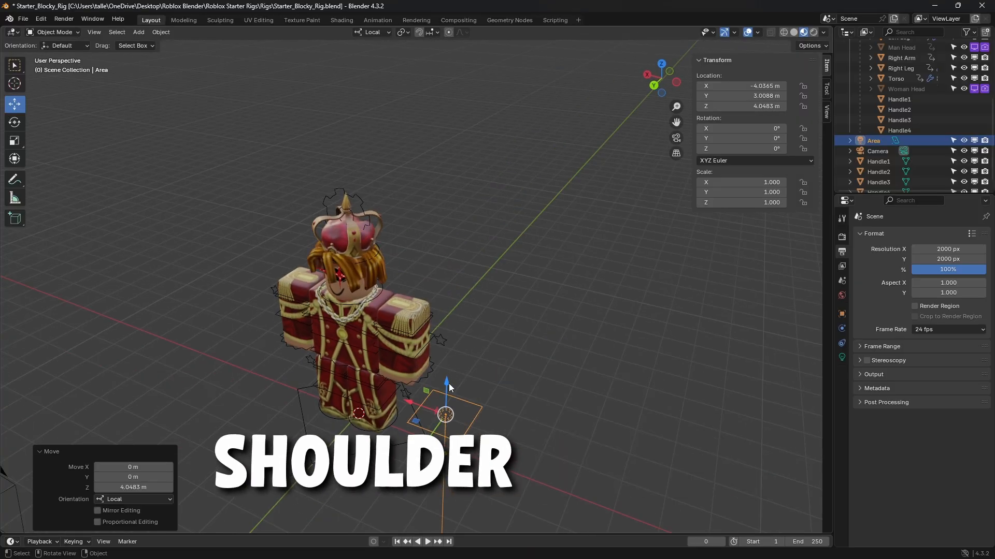
pyautogui.moveTo(448, 384); pyautogui.dragTo(455, 295)
pyautogui.moveTo(456, 295); pyautogui.dragTo(487, 293, button='middle')
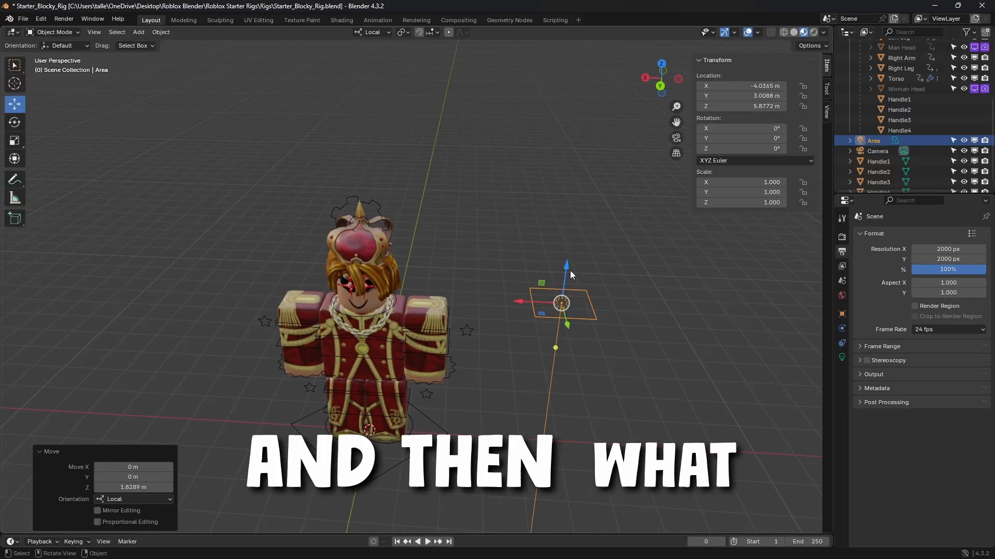
pyautogui.moveTo(569, 271); pyautogui.dragTo(571, 258)
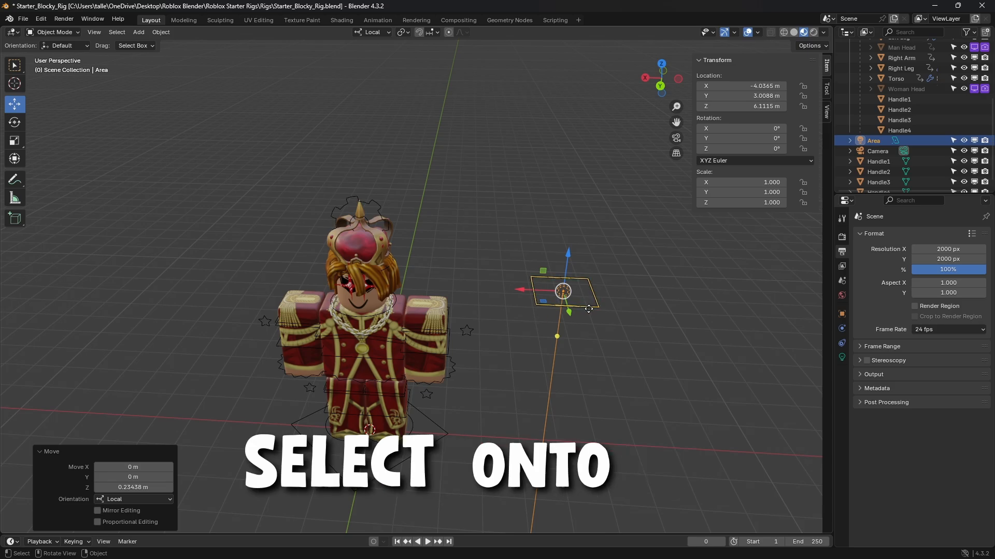
pyautogui.moveTo(599, 307); pyautogui.dragTo(693, 309)
pyautogui.moveTo(693, 310); pyautogui.dragTo(617, 317, button='middle')
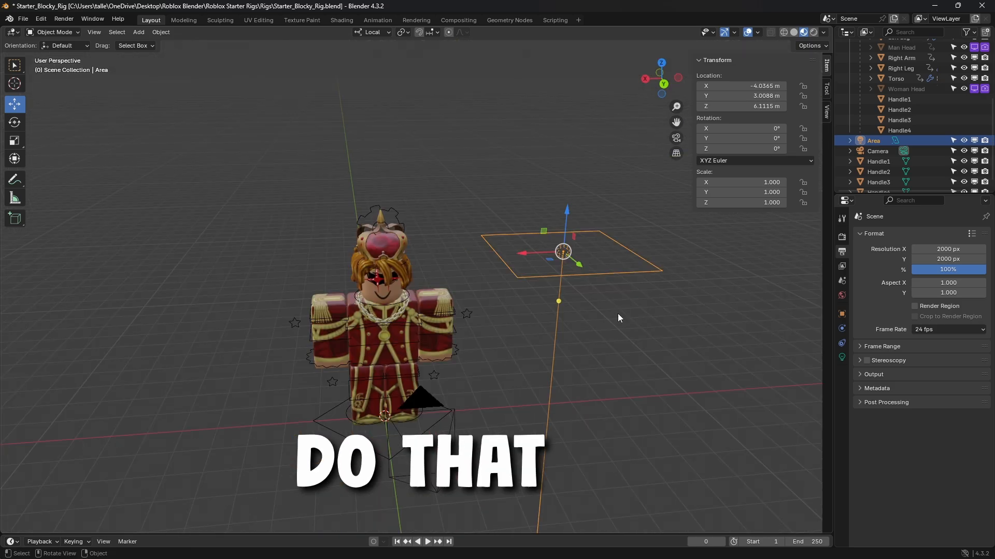
# - Paste a copy of the area light and move it about 7.82 m along X to the avatar's other side
pyautogui.hotkey('ctrl', 'v')
pyautogui.rightClick(883, 141)
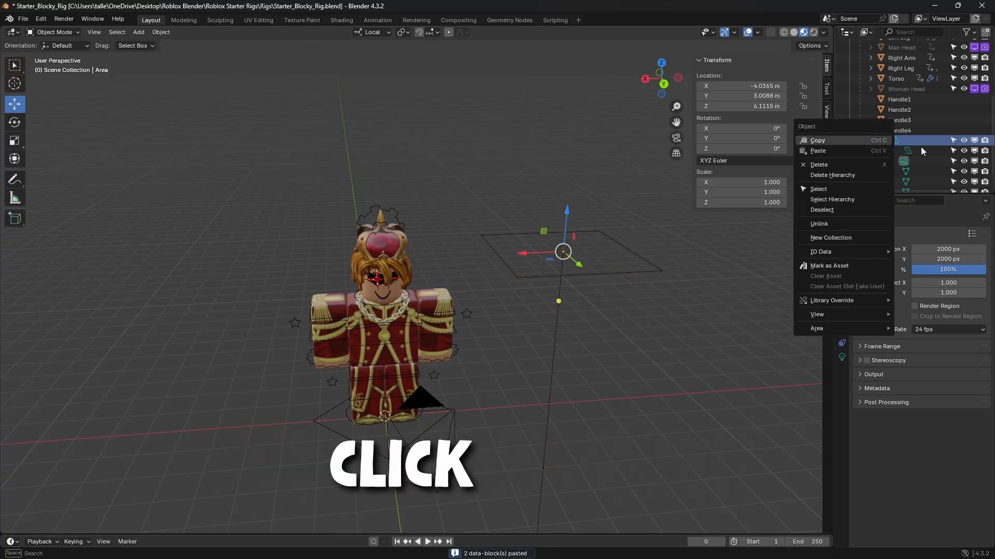
pyautogui.press('g')
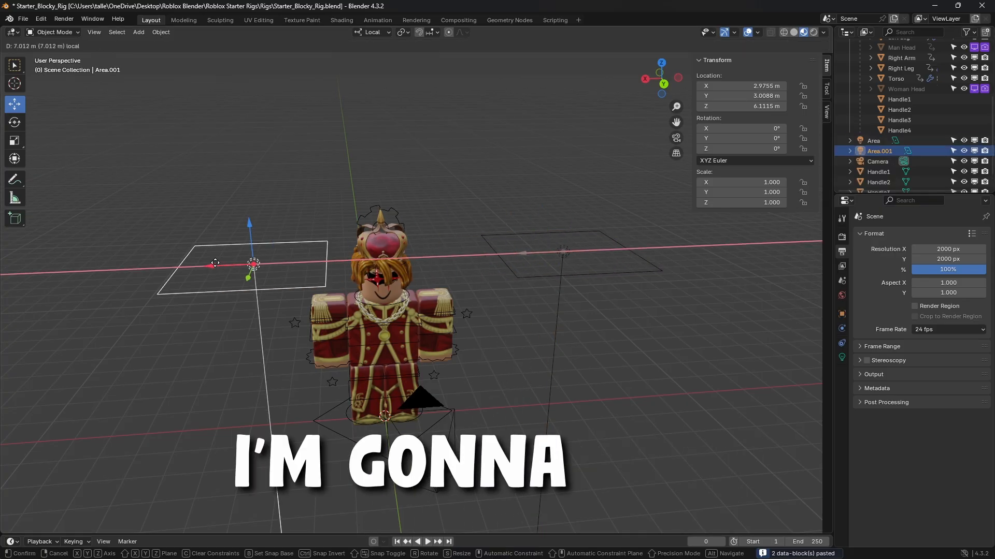
pyautogui.moveTo(176, 268); pyautogui.dragTo(176, 268)
pyautogui.moveTo(505, 332)
pyautogui.mouseDown(button='middle')
pyautogui.moveTo(499, 406)
pyautogui.moveTo(507, 325)
pyautogui.mouseUp(button='middle')
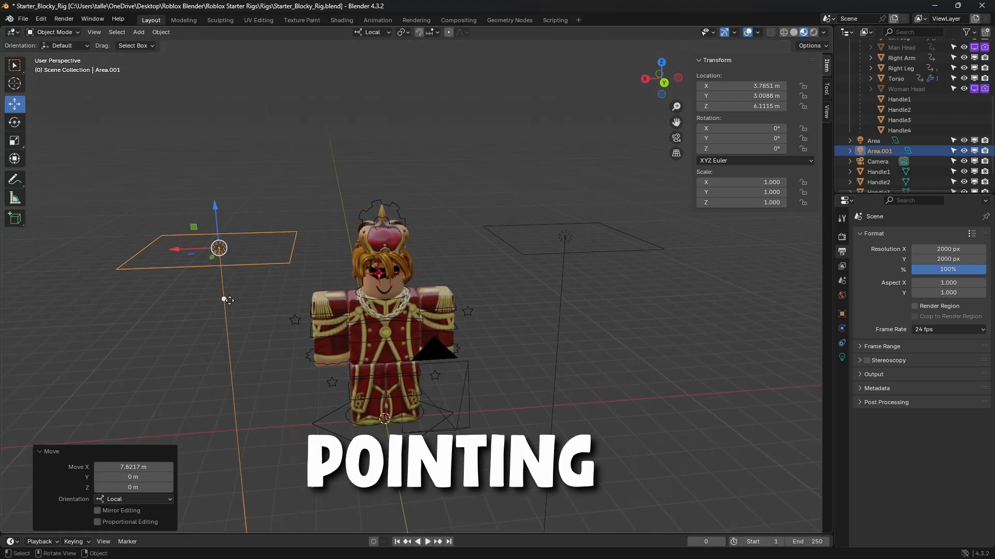
# - Aim both area lights directly at the avatar's head
pyautogui.moveTo(227, 300); pyautogui.dragTo(382, 285)
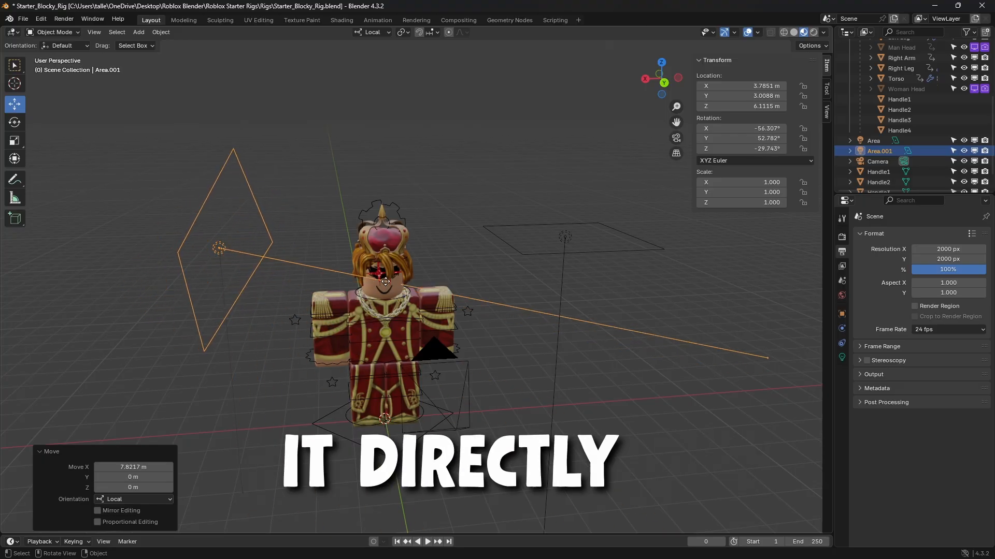
pyautogui.click(568, 250)
pyautogui.moveTo(561, 289); pyautogui.dragTo(389, 279)
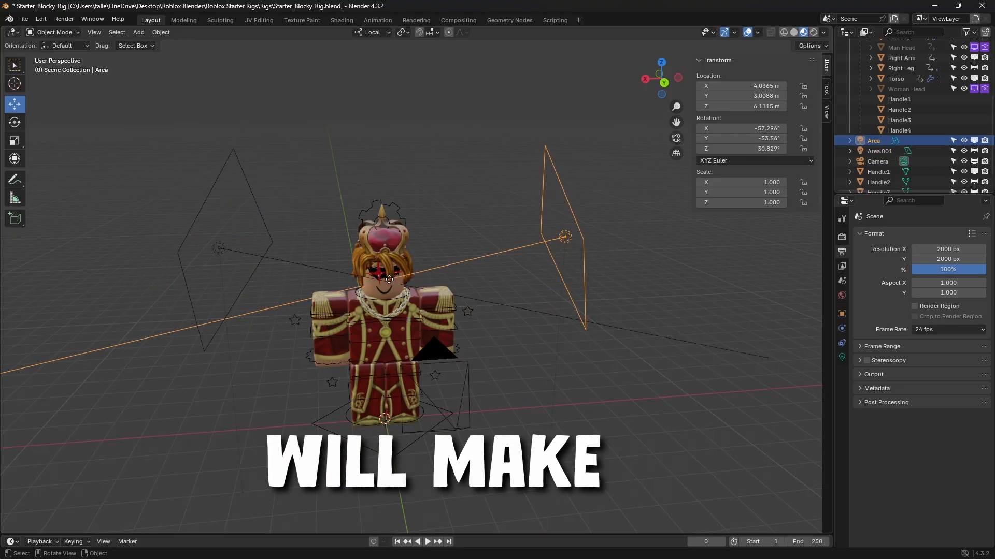
# - Switch the viewport to Rendered shading and check the lighting from the avatar's side
pyautogui.click(813, 32)
pyautogui.moveTo(515, 192); pyautogui.dragTo(397, 193, button='middle')
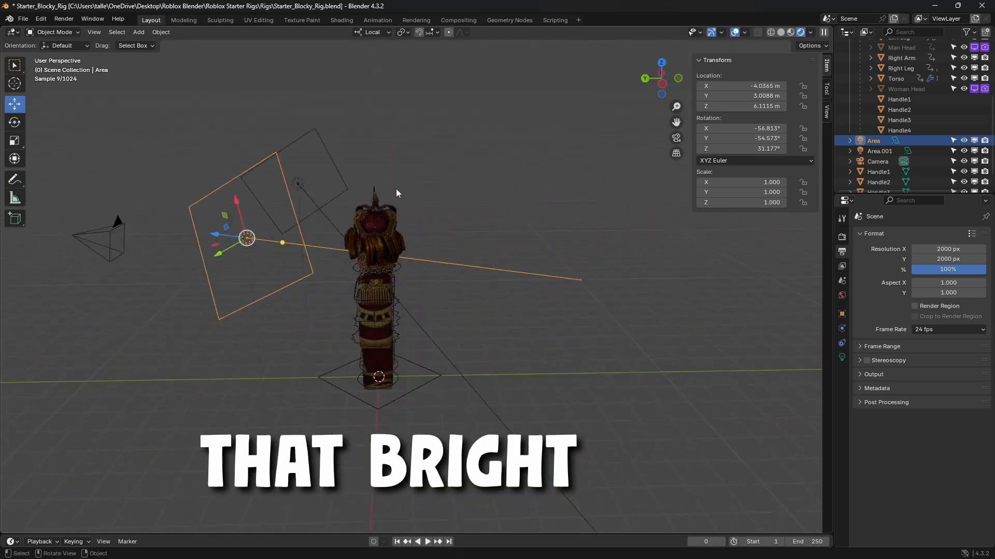
# - Return the viewport to Material Preview shading and change the selected area light's shape to Ellipse
pyautogui.click(780, 33)
pyautogui.moveTo(468, 178)
pyautogui.mouseDown(button='middle')
pyautogui.moveTo(509, 160)
pyautogui.moveTo(591, 165)
pyautogui.moveTo(619, 189)
pyautogui.mouseUp(button='middle')
pyautogui.click(803, 32)
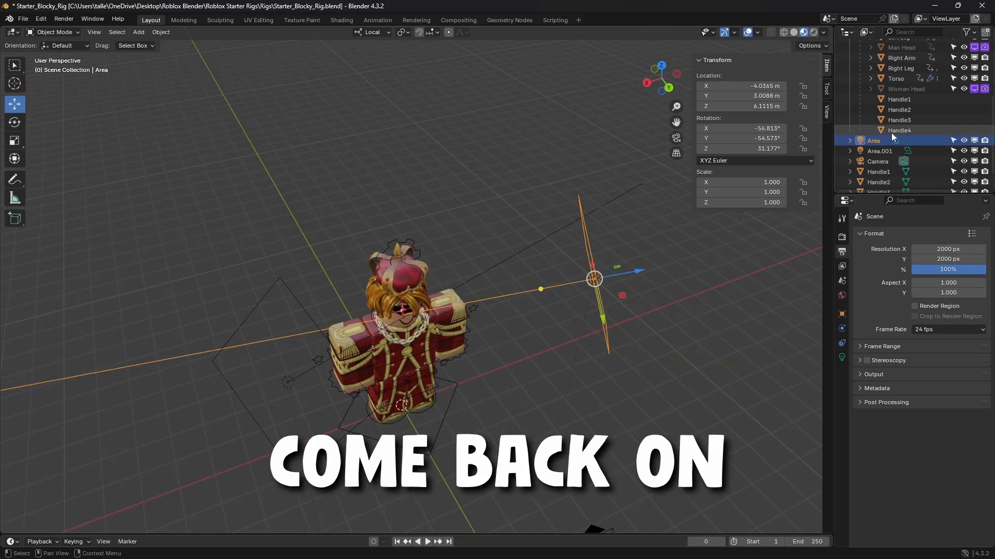
pyautogui.click(842, 358)
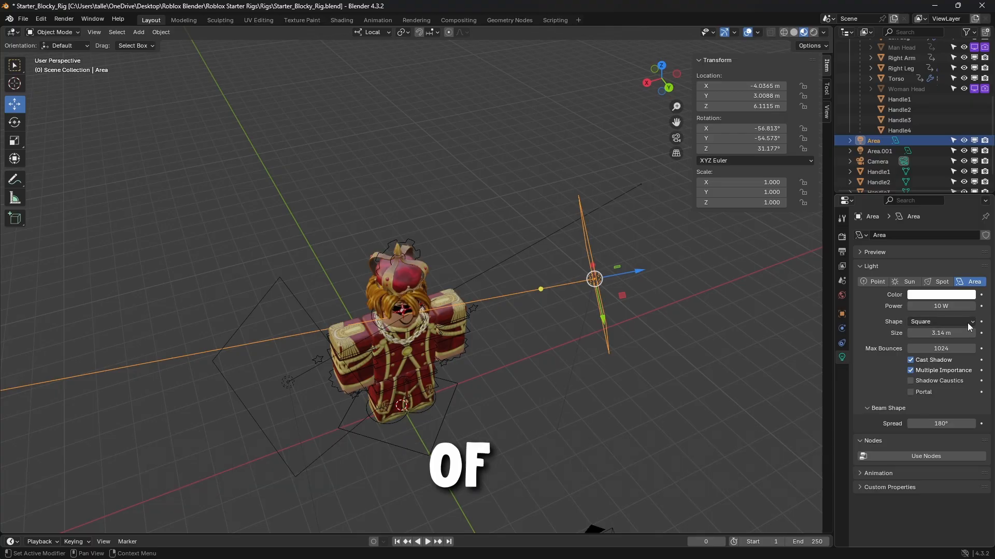
pyautogui.click(946, 321)
pyautogui.click(922, 369)
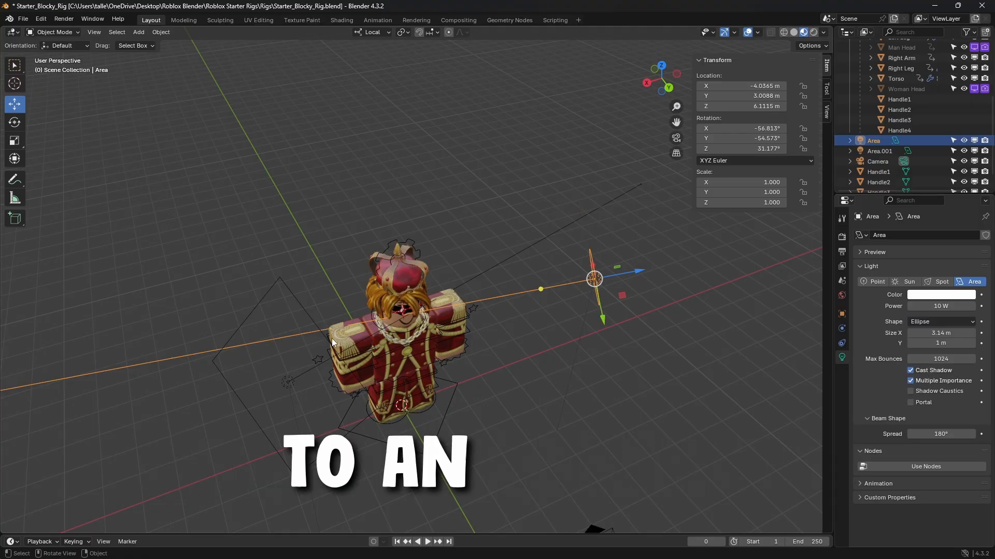
# - Make the second area light an Ellipse as well and set the power of both area lights to 250 W
pyautogui.click(302, 310)
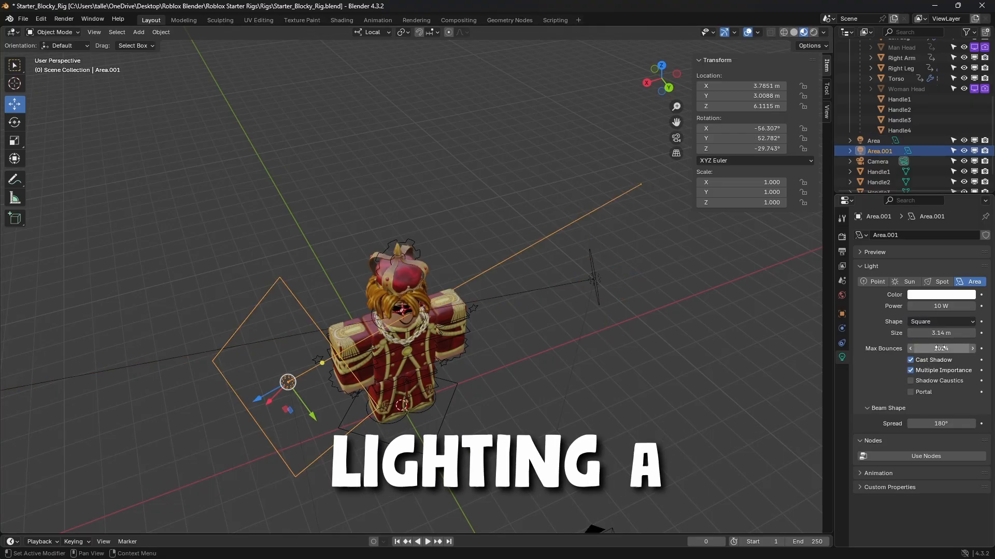
pyautogui.click(941, 306)
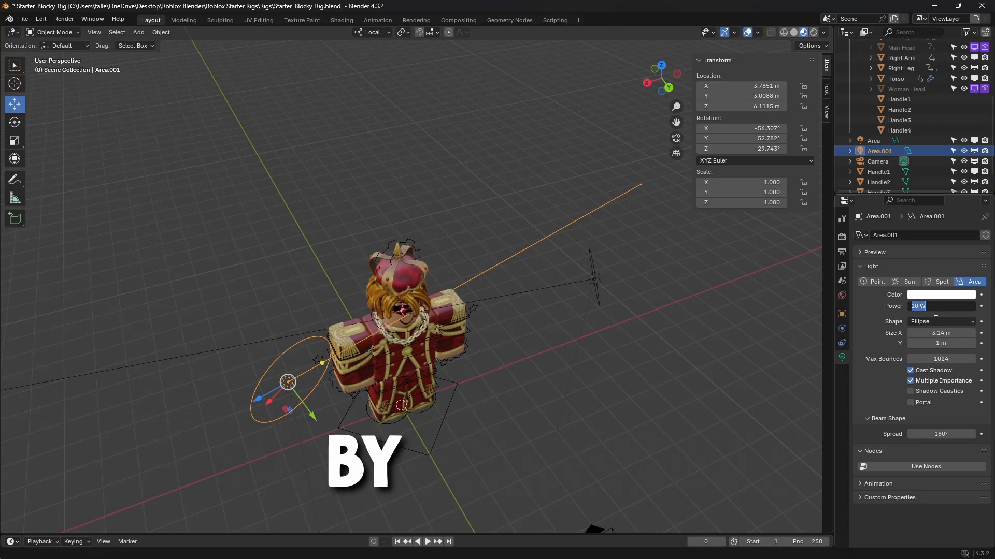
pyautogui.write('250')
pyautogui.press('Return')
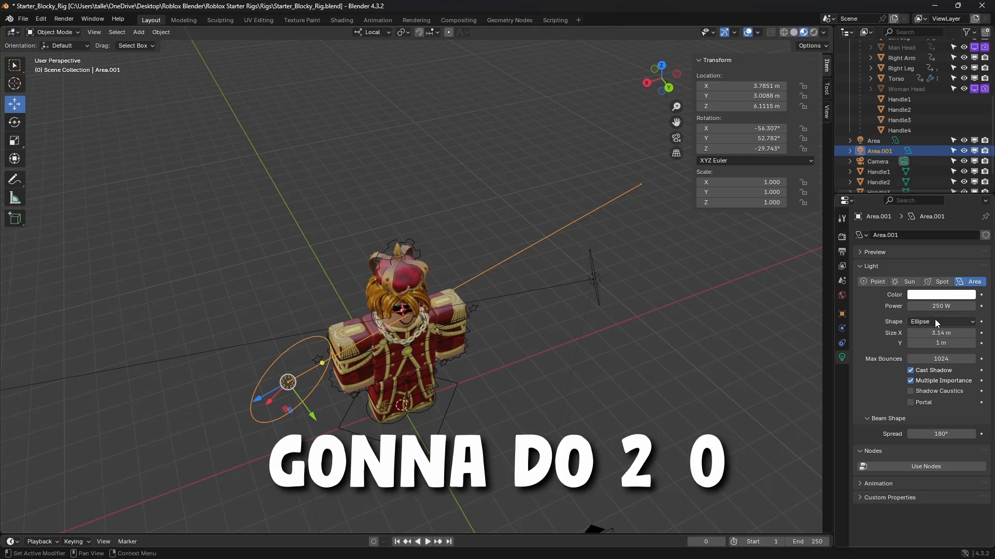
pyautogui.click(878, 141)
pyautogui.write('250')
pyautogui.press('Return')
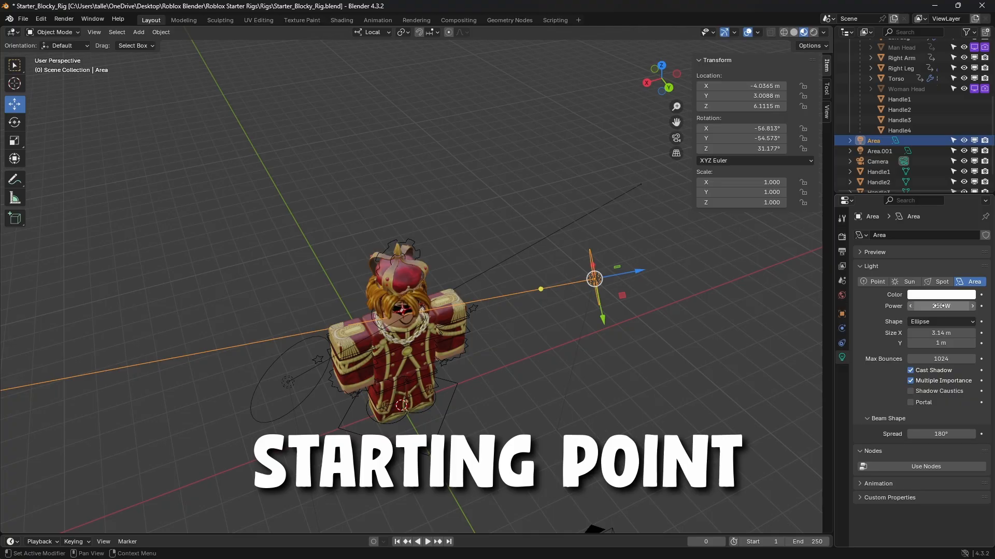
# - Preview the avatar's front in Rendered shading and set the power of both area lights to 400 W
pyautogui.click(812, 33)
pyautogui.moveTo(586, 232); pyautogui.dragTo(515, 193, button='middle')
pyautogui.scroll(2, 445, 257)
pyautogui.scroll(1, 446, 261)
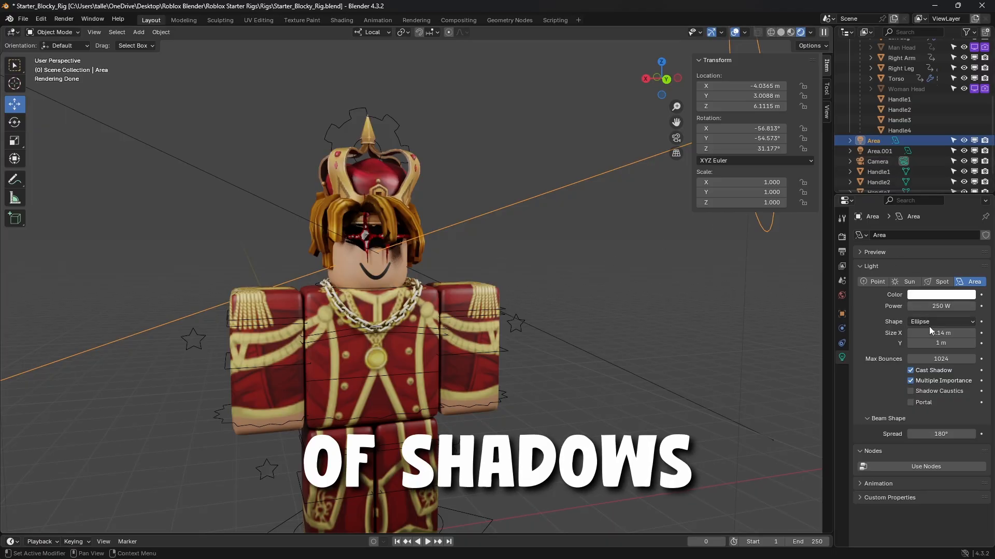
pyautogui.doubleClick(941, 306)
pyautogui.write('400')
pyautogui.press('Return')
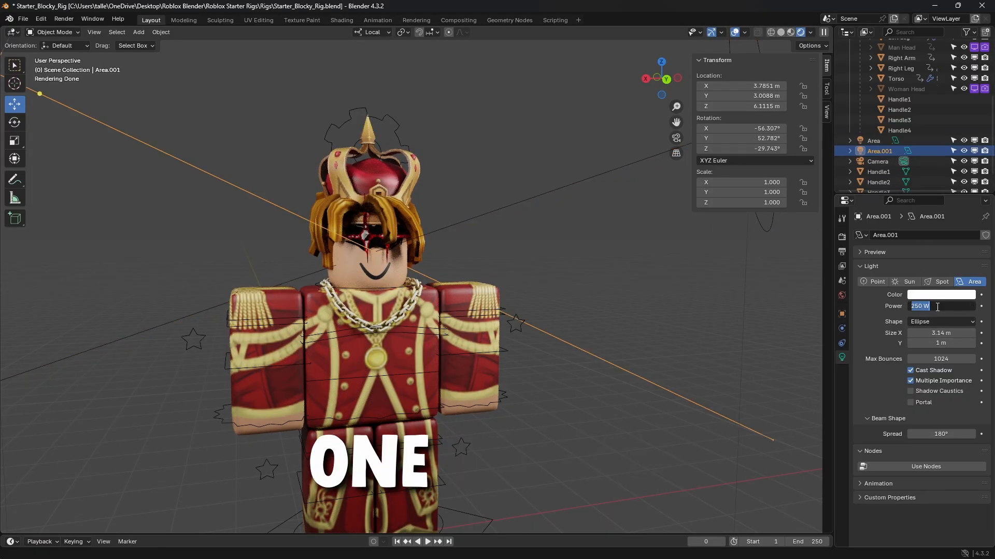
pyautogui.write('400')
pyautogui.press('Return')
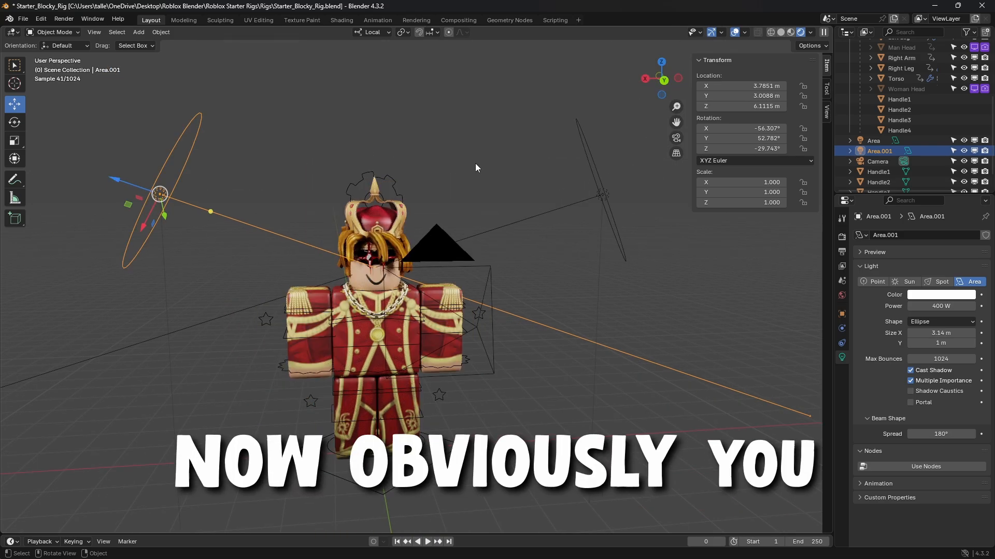
# - Examine the lit avatar and the light placement from several angles, ending in Material Preview shading
pyautogui.moveTo(488, 188); pyautogui.dragTo(452, 302, button='middle')
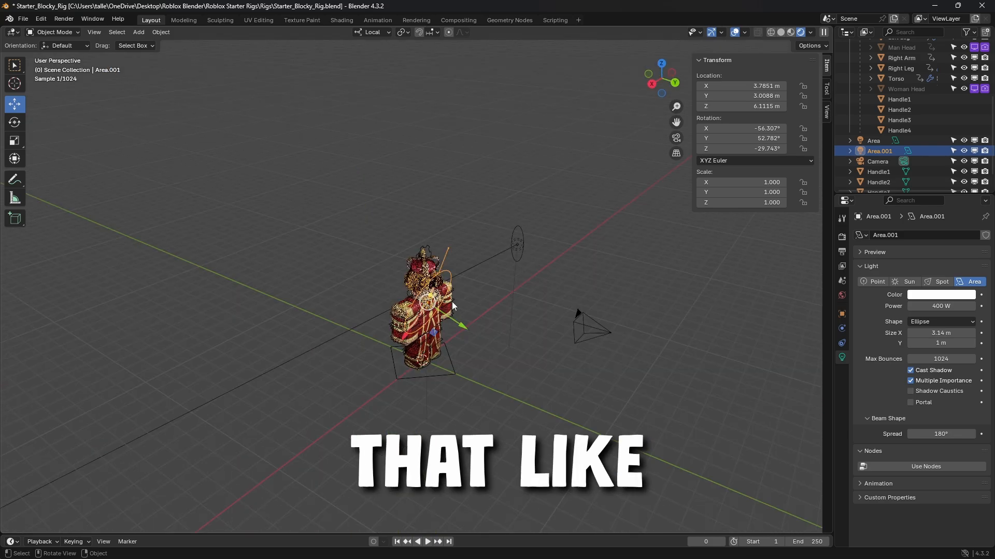
pyautogui.moveTo(552, 276); pyautogui.dragTo(490, 248, button='middle')
pyautogui.scroll(3, 449, 238)
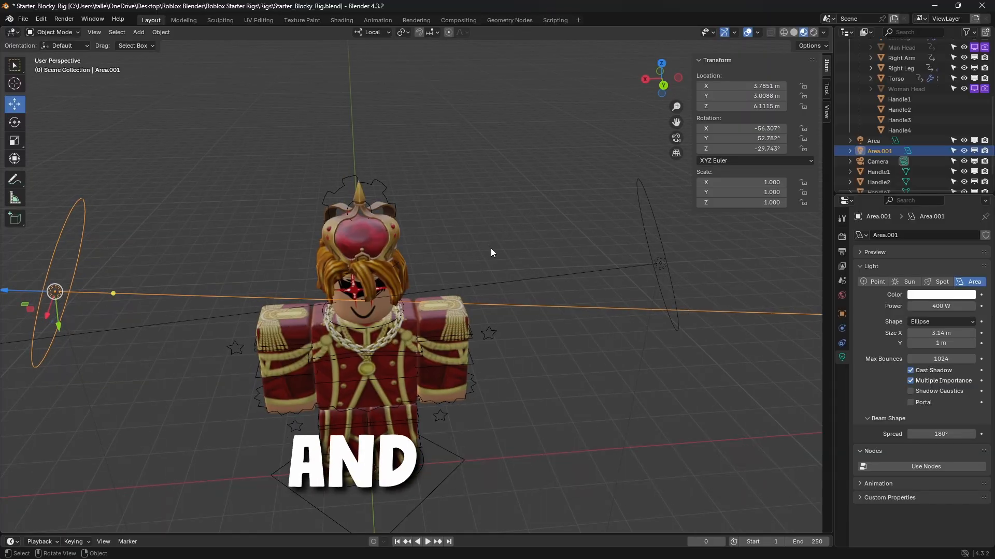
pyautogui.scroll(5, 904, 158)
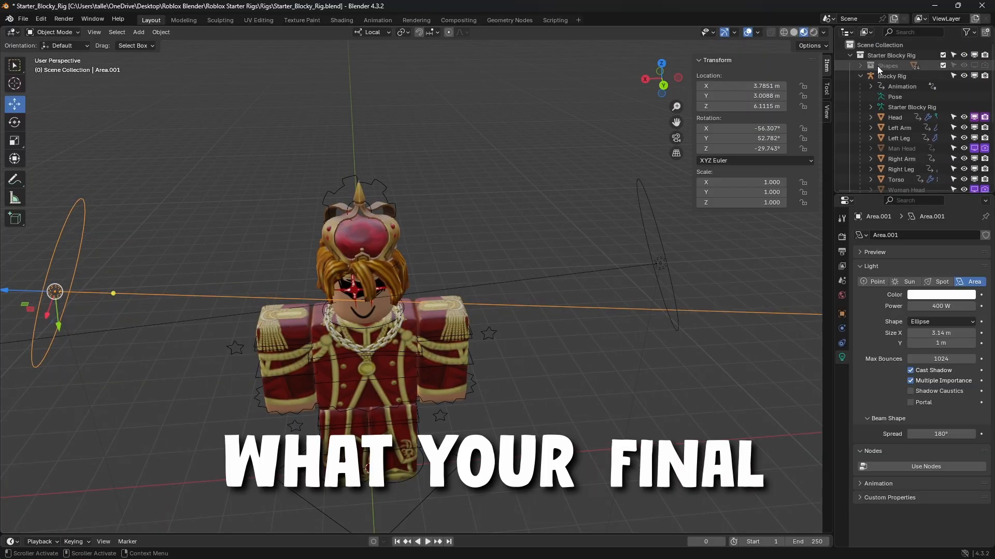
pyautogui.moveTo(582, 178); pyautogui.dragTo(502, 181, button='middle')
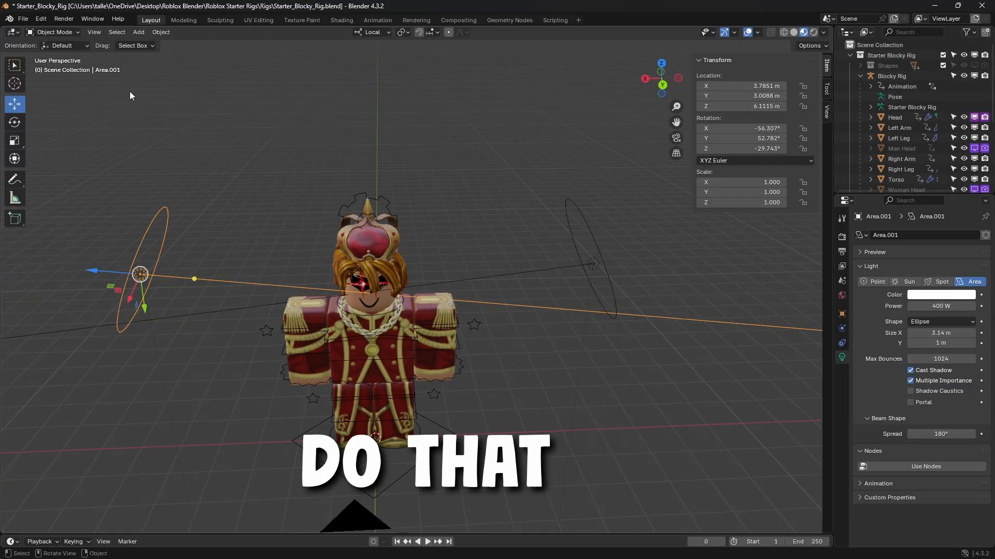
# - Save the project as my_avatar.blend in the Roblox Blender folder
pyautogui.click(23, 18)
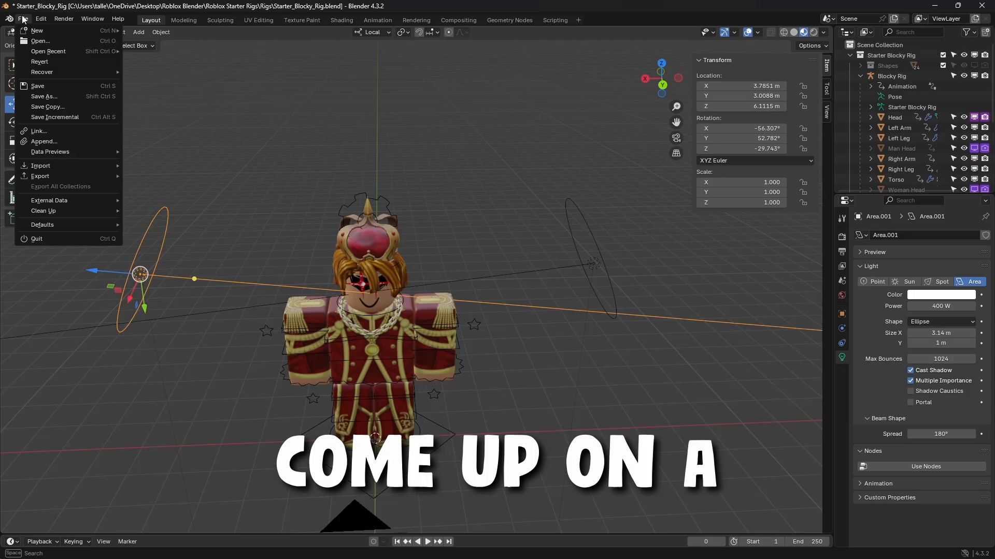
pyautogui.moveTo(20, 20)
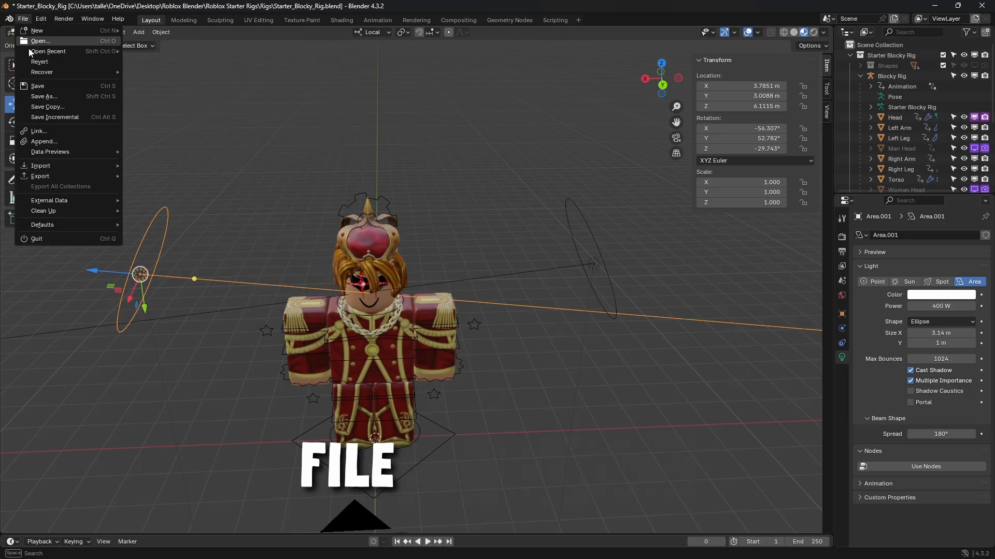
pyautogui.click(46, 97)
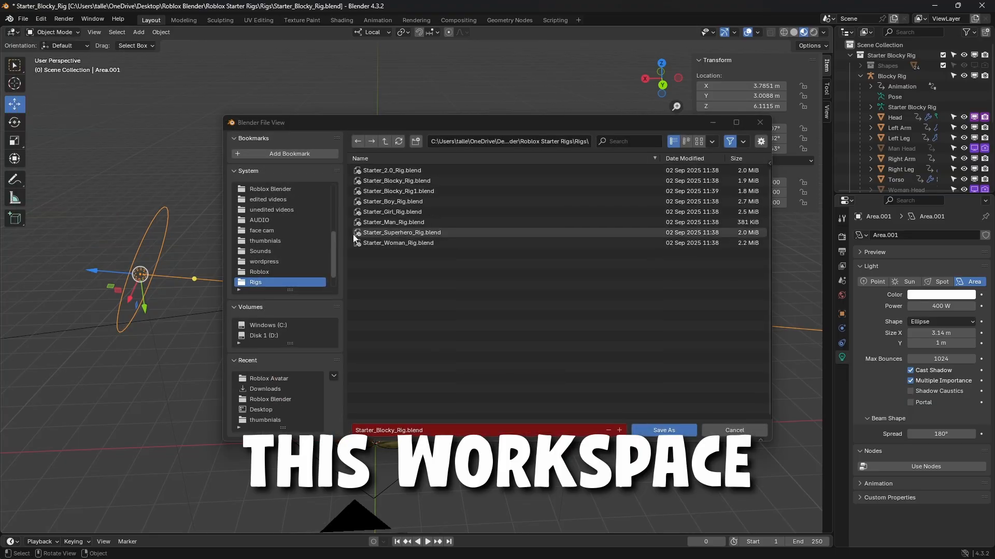
pyautogui.scroll(2, 279, 235)
pyautogui.click(271, 210)
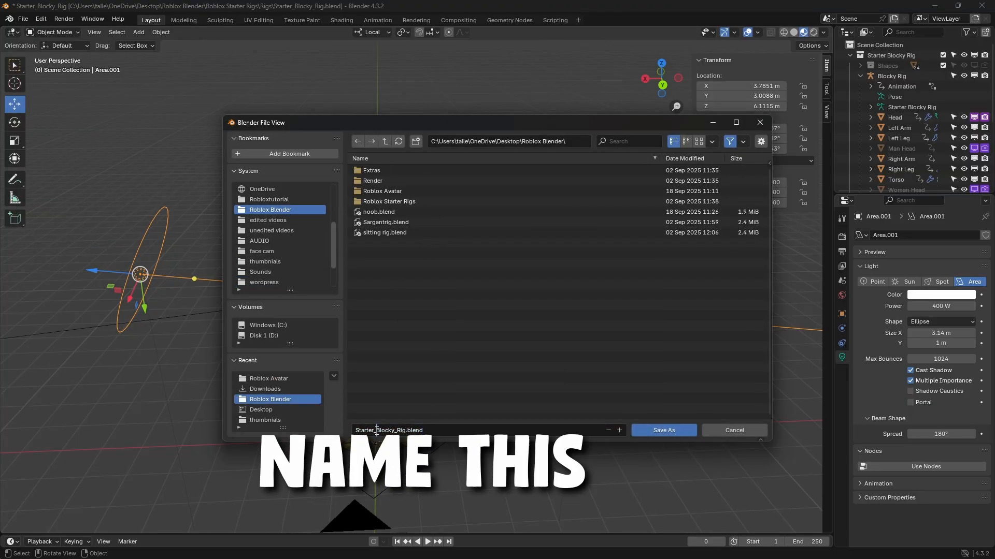
pyautogui.write('blend')
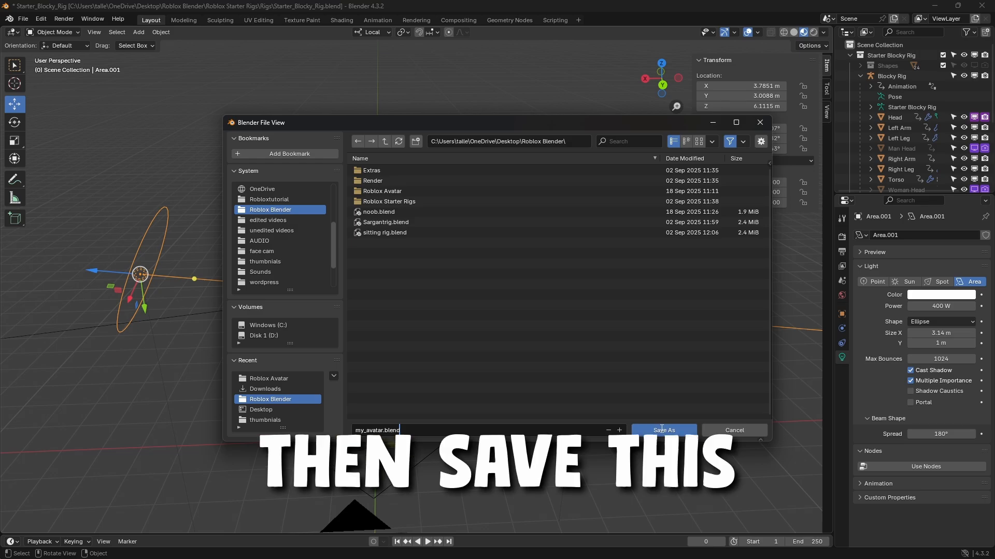
pyautogui.click(664, 430)
# - Select the Blocky Rig and activate the Rotate tool
pyautogui.moveTo(517, 242); pyautogui.dragTo(444, 235, button='middle')
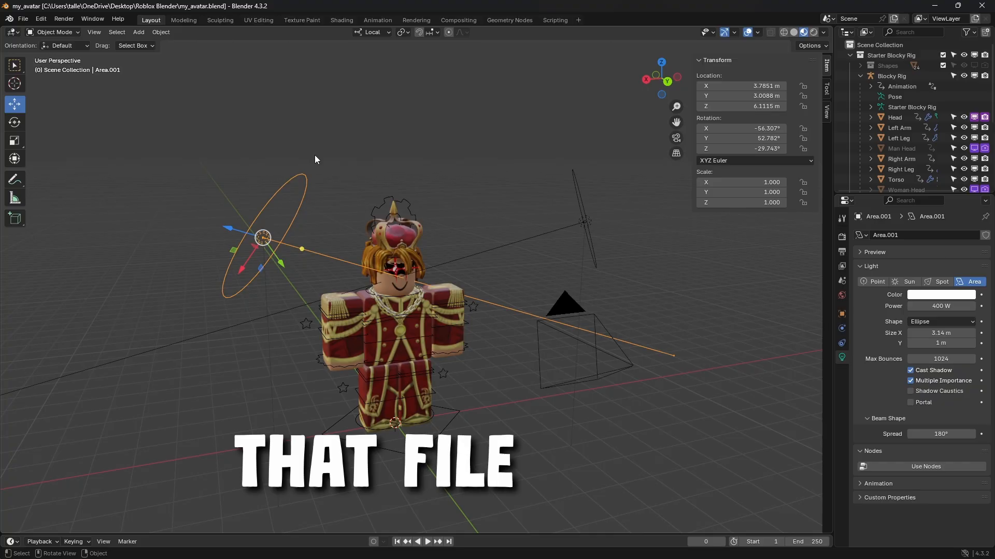
pyautogui.moveTo(374, 213); pyautogui.dragTo(230, 136, button='middle')
pyautogui.moveTo(569, 186); pyautogui.dragTo(478, 183, button='middle')
pyautogui.click(447, 311)
pyautogui.hotkey('shift', 'space')
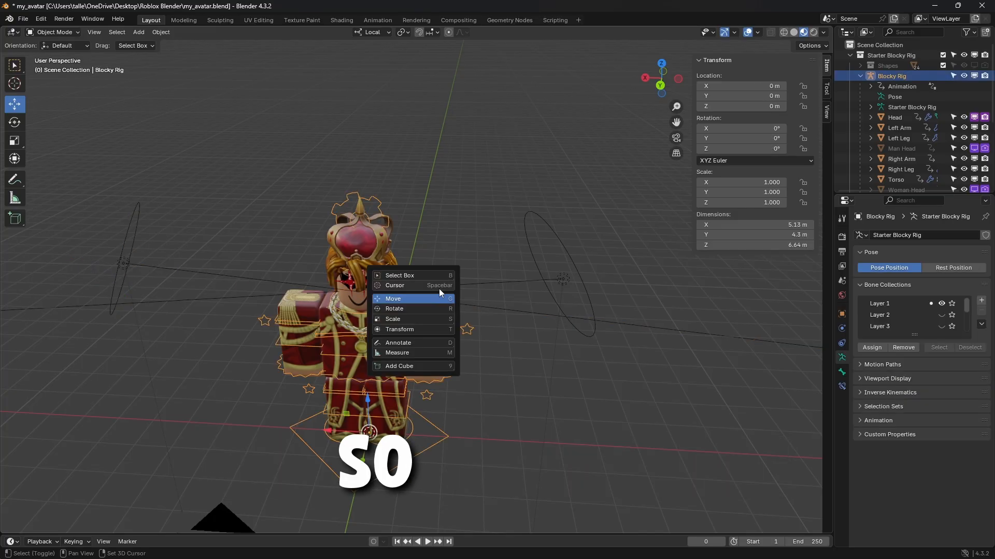
pyautogui.click(414, 306)
pyautogui.scroll(2, 453, 340)
# - Select the Blocky Rig armature around the avatar's left arm and switch it to Pose Mode
pyautogui.click(452, 340)
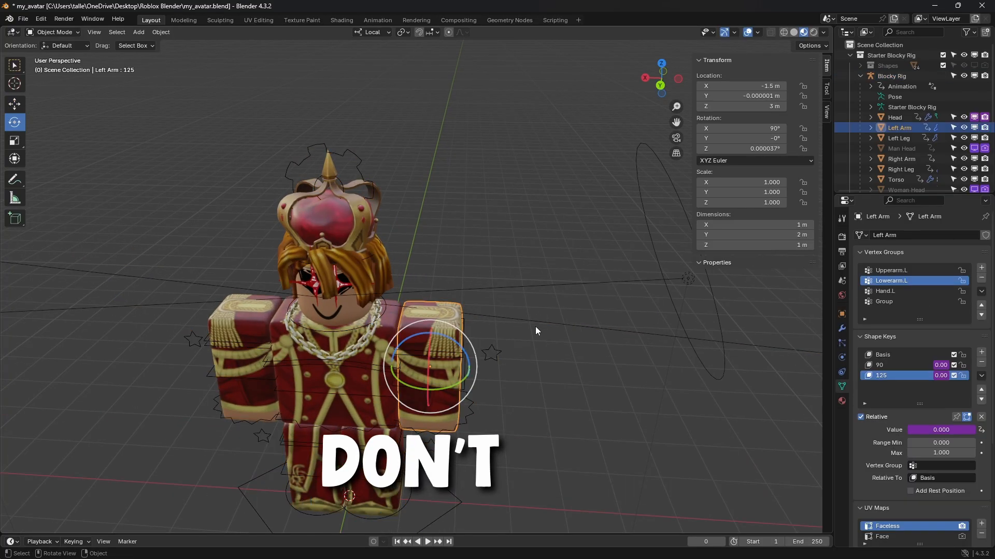
pyautogui.moveTo(535, 327); pyautogui.dragTo(453, 291, button='middle')
pyautogui.scroll(2, 451, 291)
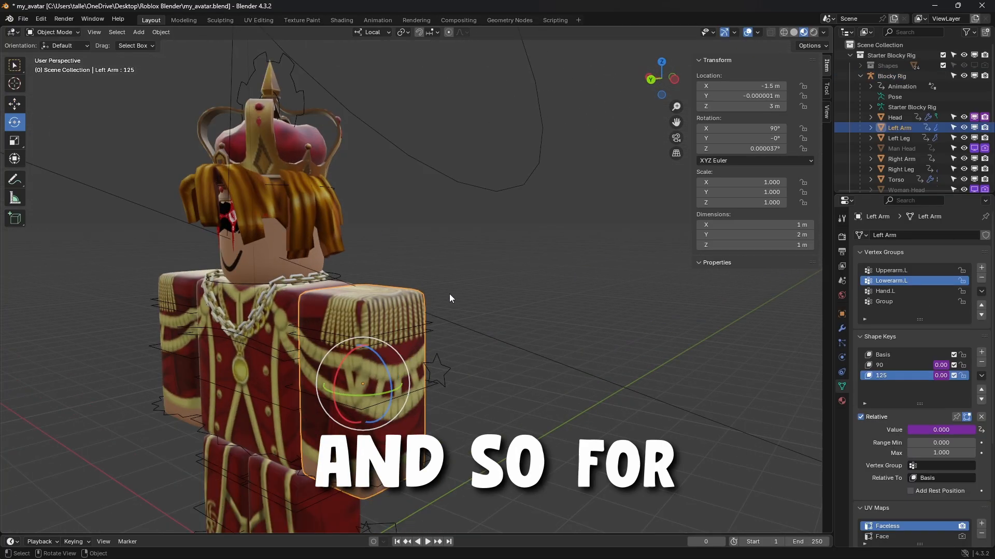
pyautogui.click(412, 328)
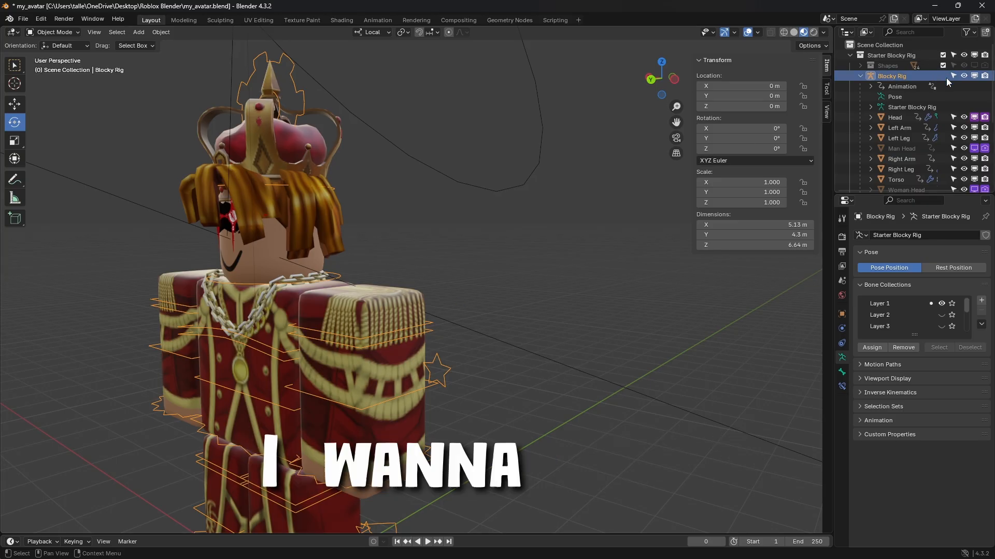
pyautogui.click(58, 32)
pyautogui.click(57, 66)
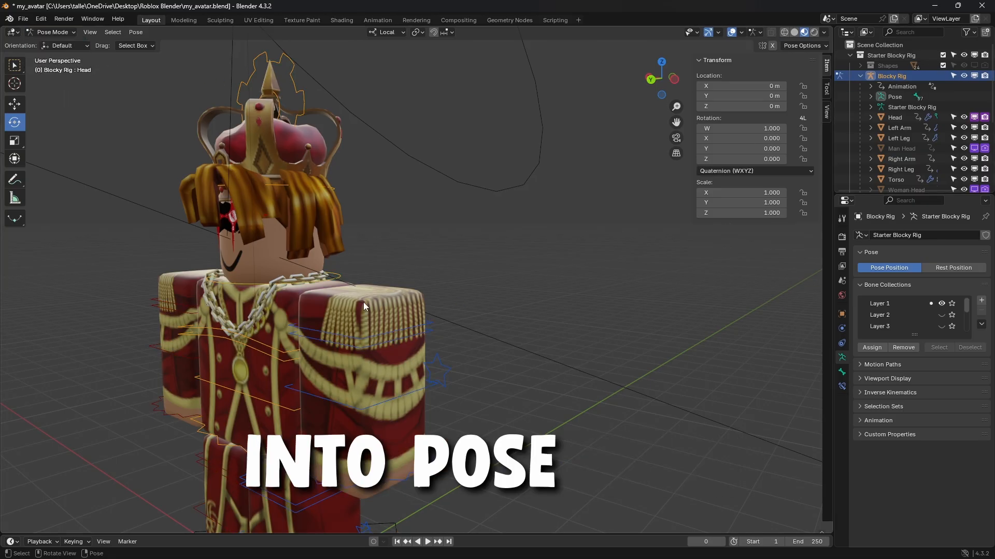
# - Rotate the left upper arm bone forward around its local X axis and outward about 30.3° around local Z
pyautogui.click(360, 330)
pyautogui.moveTo(341, 311); pyautogui.dragTo(379, 291)
pyautogui.click(313, 326)
pyautogui.click(379, 291)
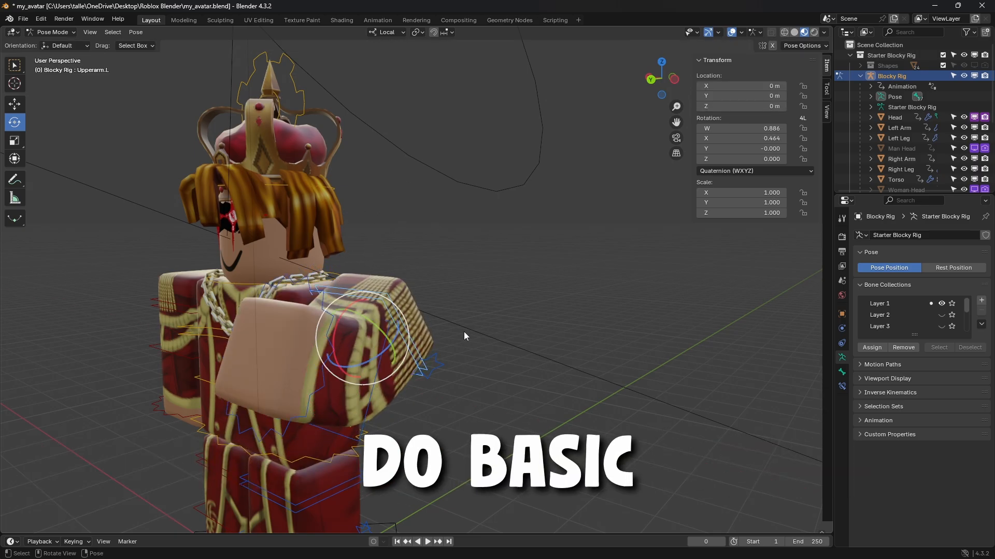
pyautogui.moveTo(570, 305); pyautogui.dragTo(624, 310)
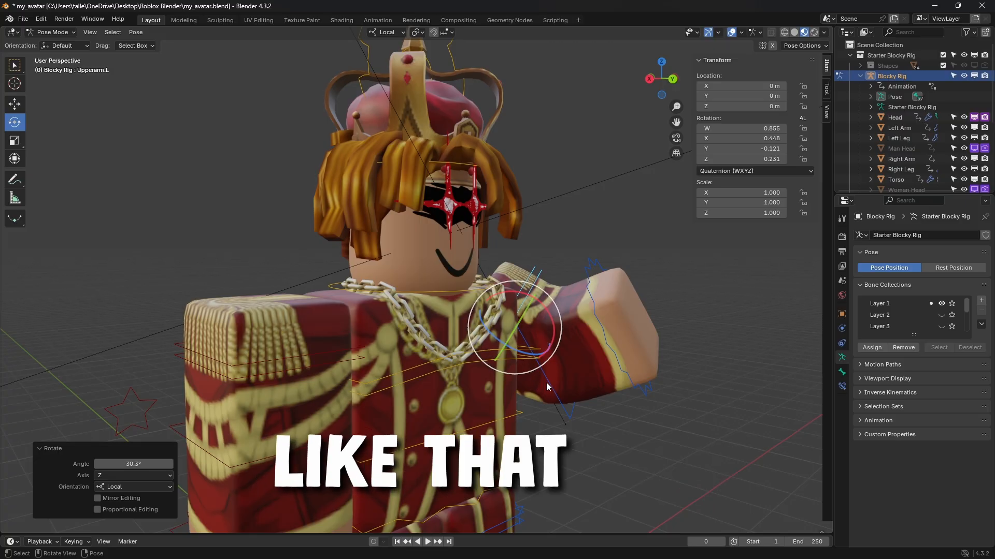
# - Rotate the left lower arm bone about -35.4° around local X, then pose the right arm and bend the left lower leg
pyautogui.click(547, 382)
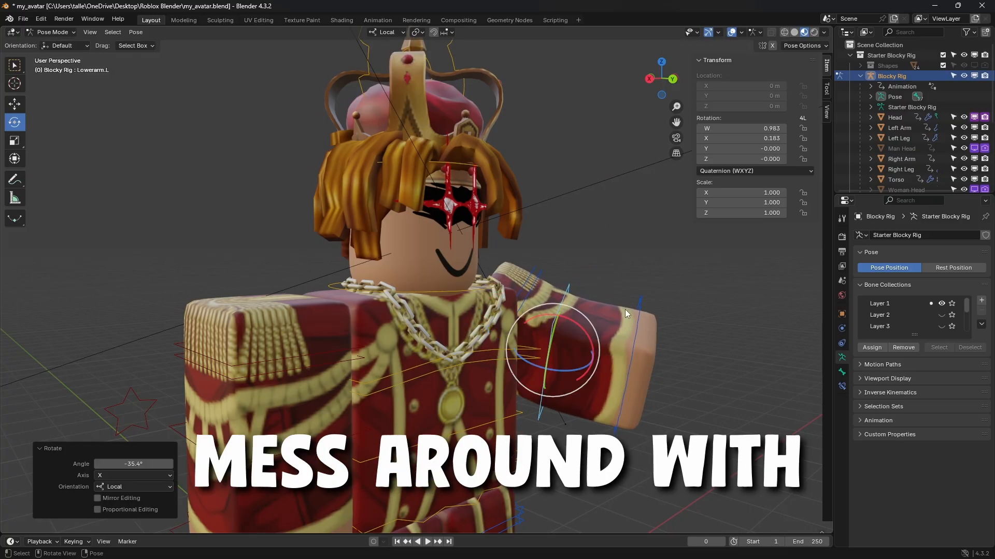
pyautogui.moveTo(625, 309); pyautogui.dragTo(617, 276, button='middle')
pyautogui.scroll(-5, 557, 297)
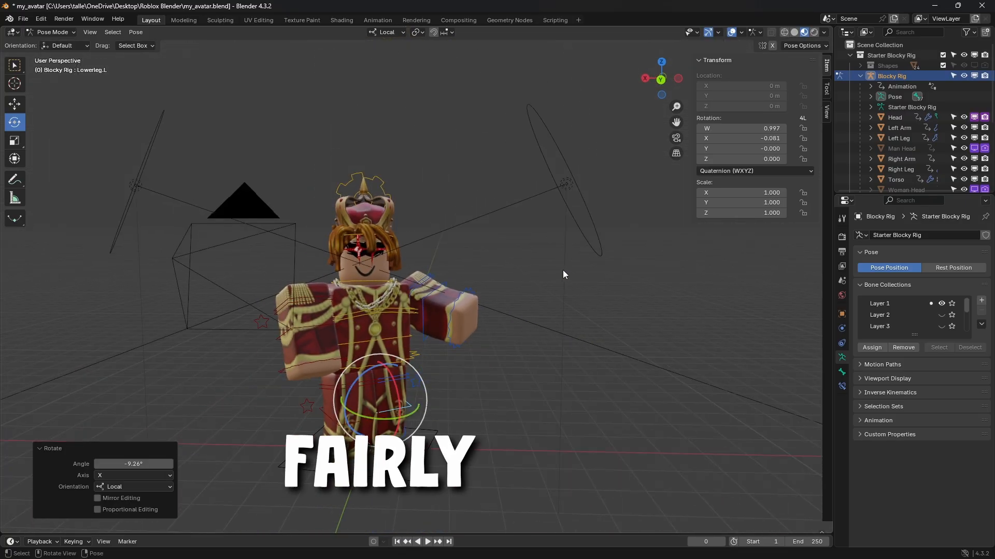
pyautogui.click(451, 155)
pyautogui.moveTo(502, 170)
pyautogui.mouseDown(button='middle')
pyautogui.moveTo(551, 198)
pyautogui.moveTo(503, 173)
pyautogui.mouseUp(button='middle')
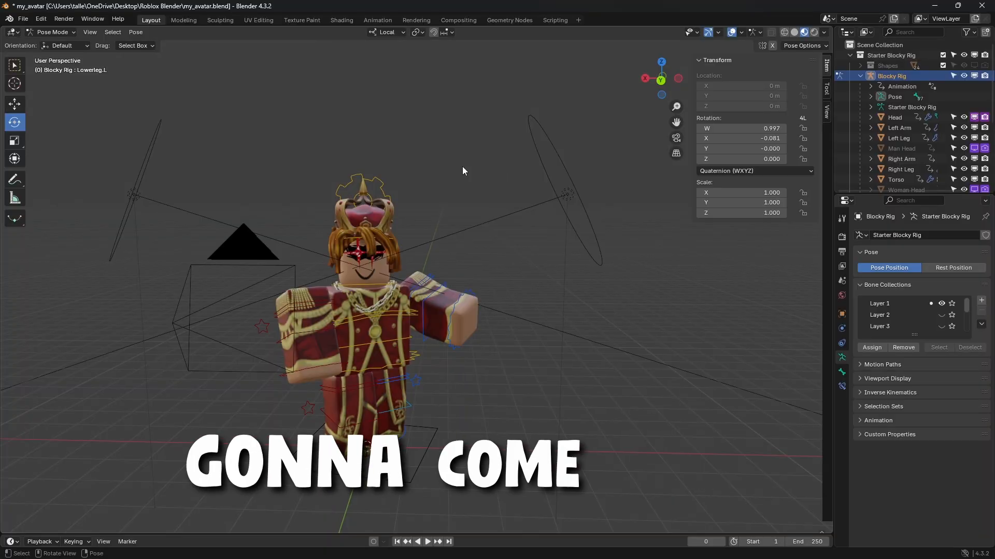
# - Render the posed avatar from the camera and inspect the rendered image
pyautogui.click(416, 20)
pyautogui.click(151, 20)
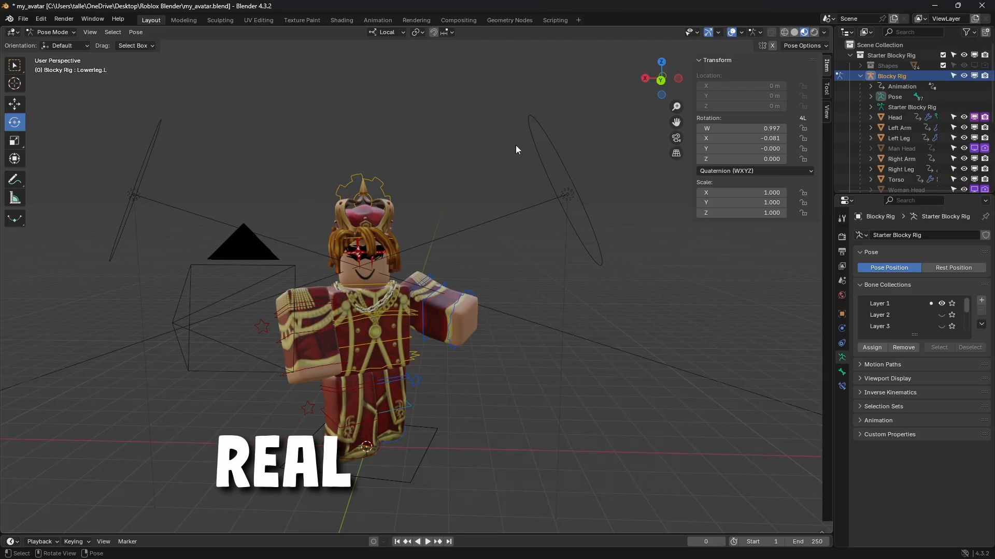
pyautogui.press('F12')
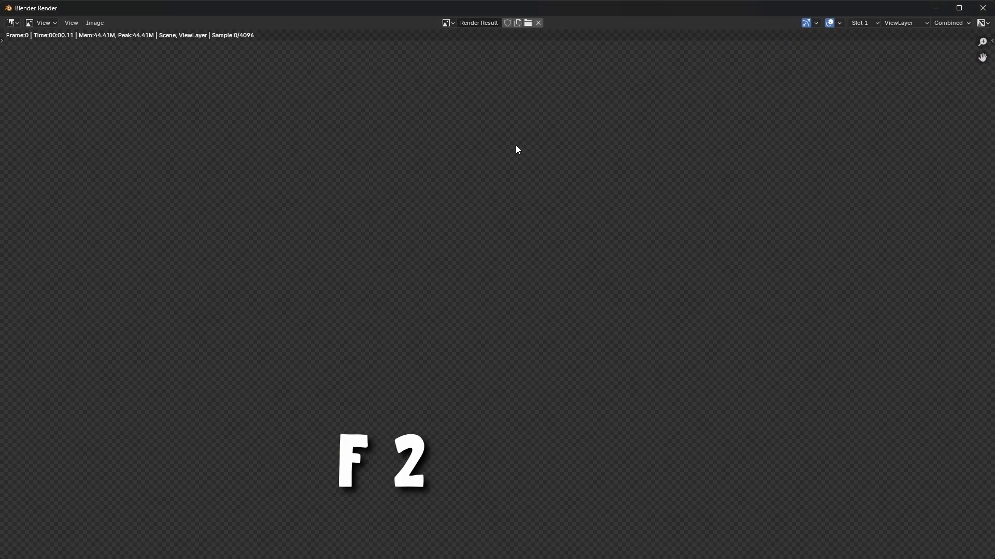
pyautogui.scroll(1, 613, 276)
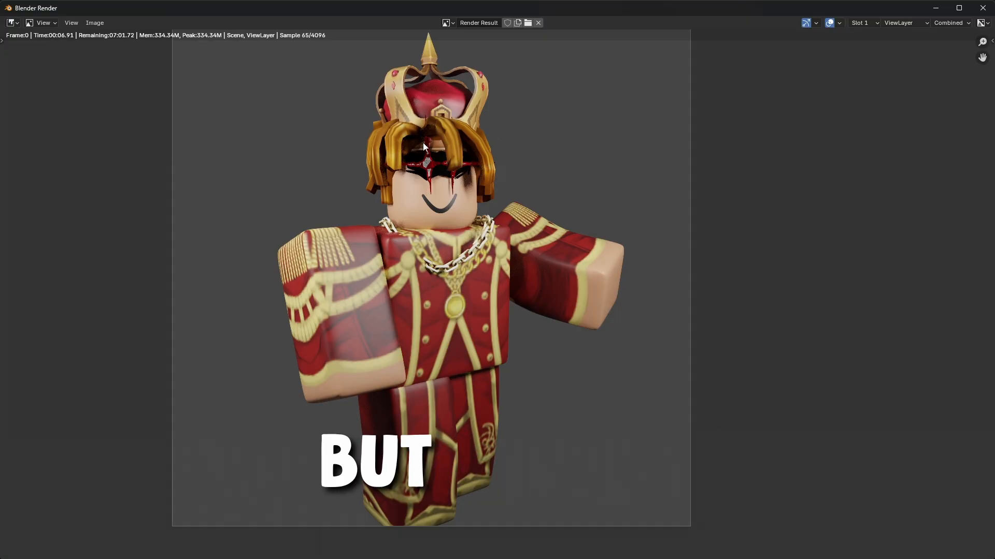
pyautogui.scroll(1, 515, 156)
pyautogui.scroll(-1, 544, 129)
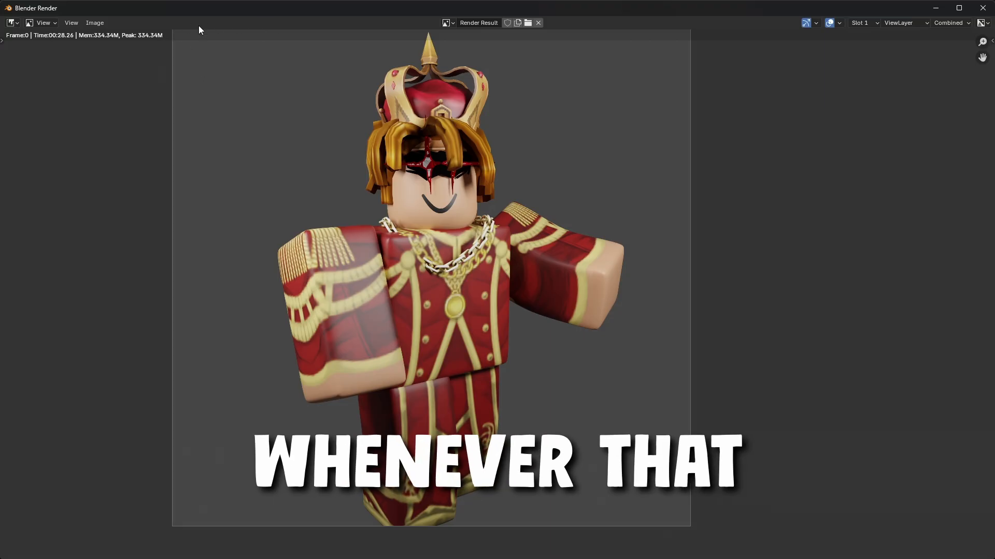
# - Save the rendered image as whatever.png in the Render folder inside Roblox Blender
pyautogui.click(95, 23)
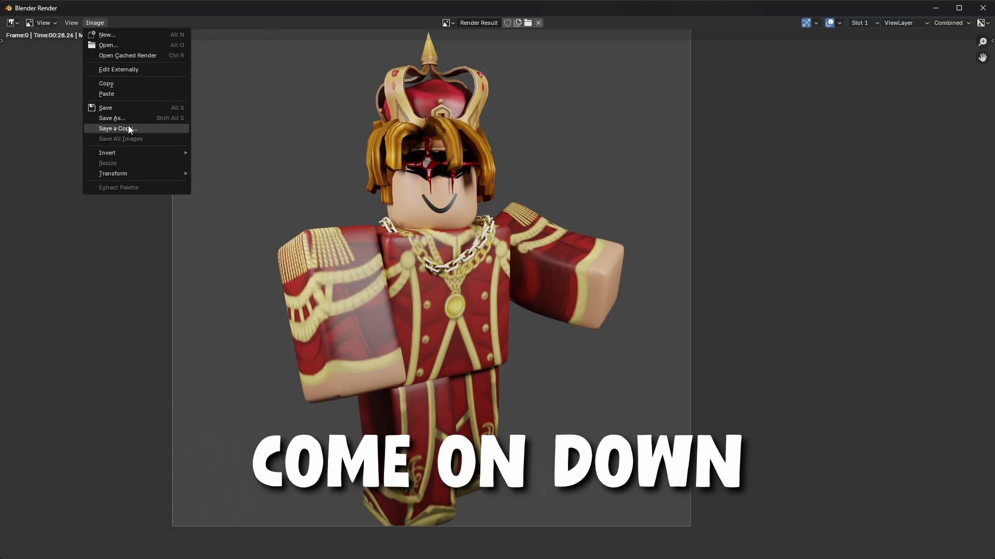
pyautogui.click(112, 118)
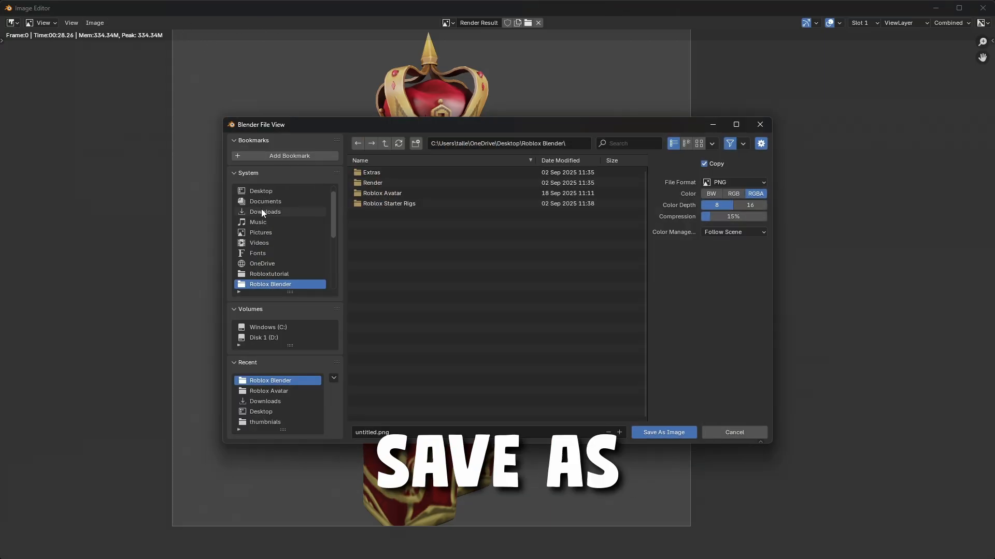
pyautogui.doubleClick(407, 183)
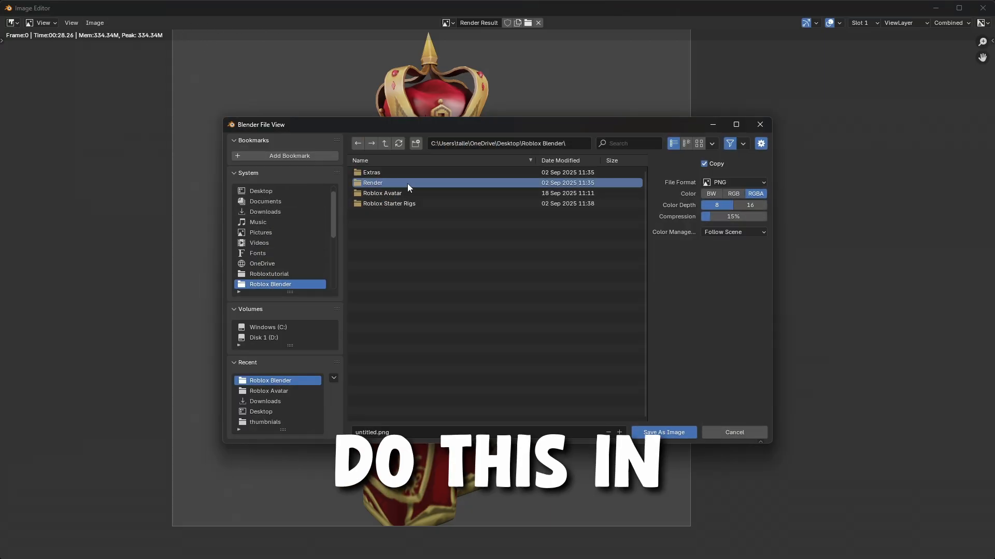
pyautogui.click(367, 433)
pyautogui.write('whatever.pn')
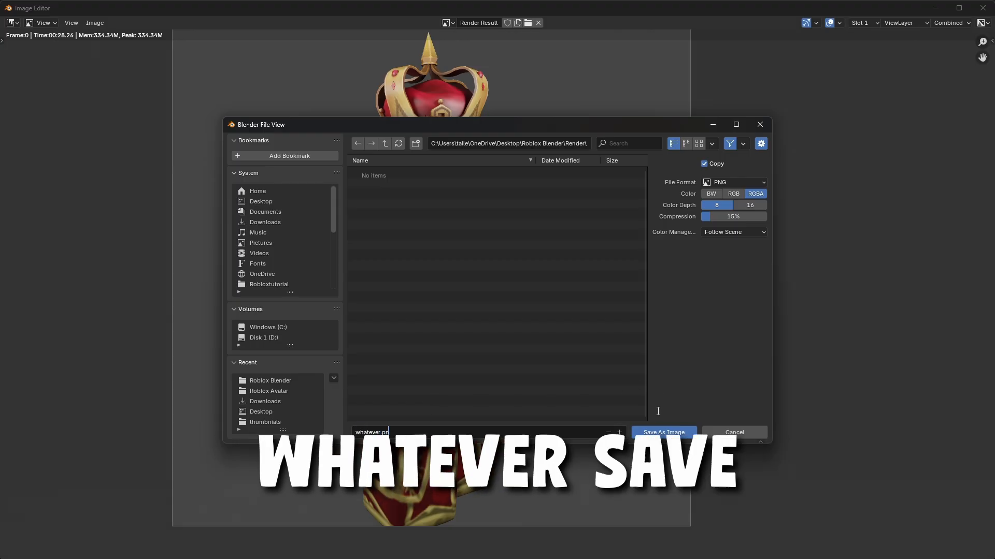
pyautogui.click(650, 432)
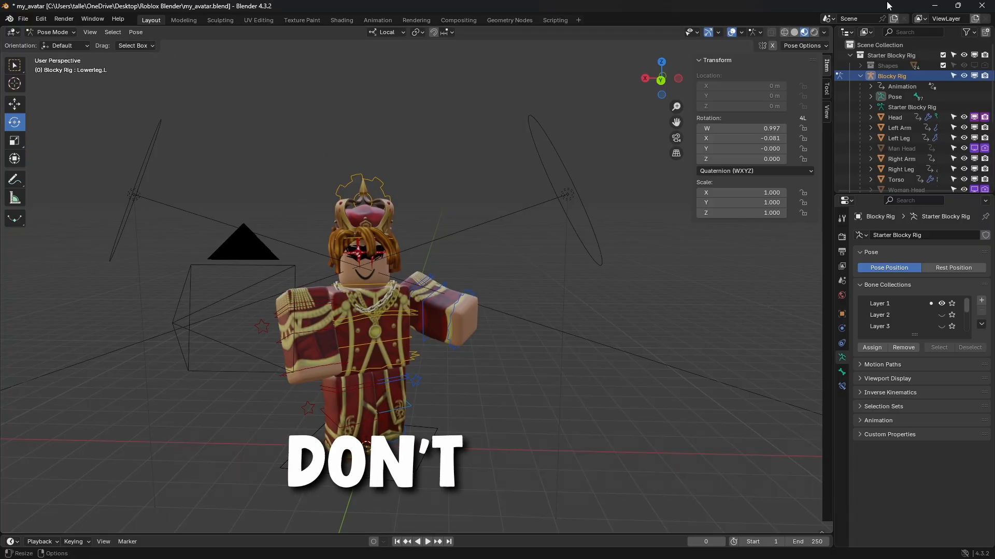
# - Close Blender without saving changes, close the Rigs folder window, and open Photopea from the thumbnail tutorial page
pyautogui.click(981, 5)
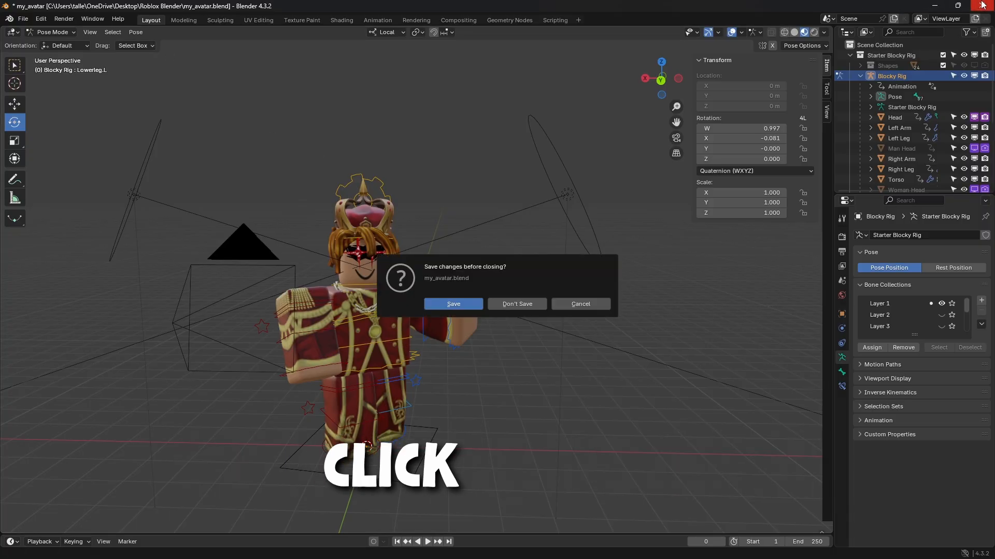
pyautogui.click(519, 304)
pyautogui.click(670, 99)
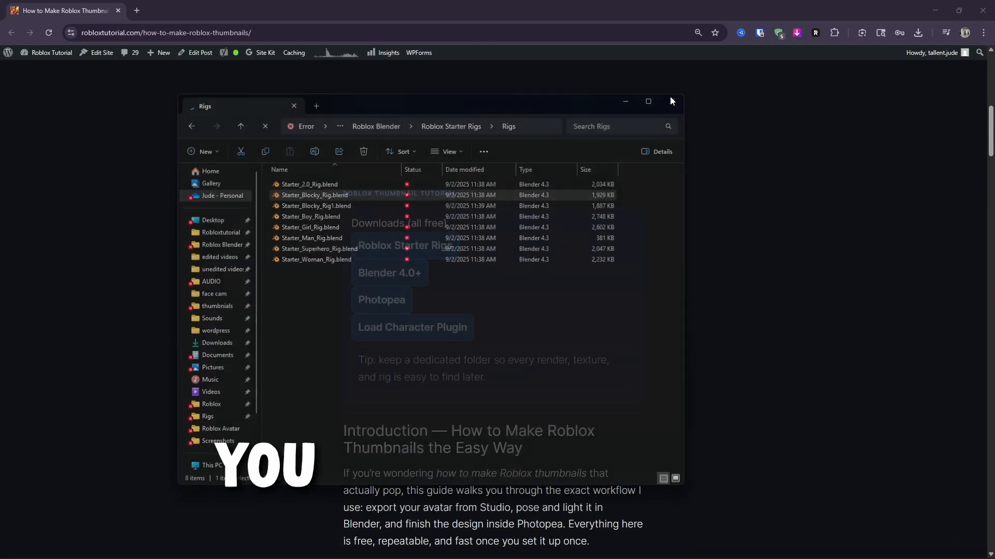
pyautogui.click(403, 304)
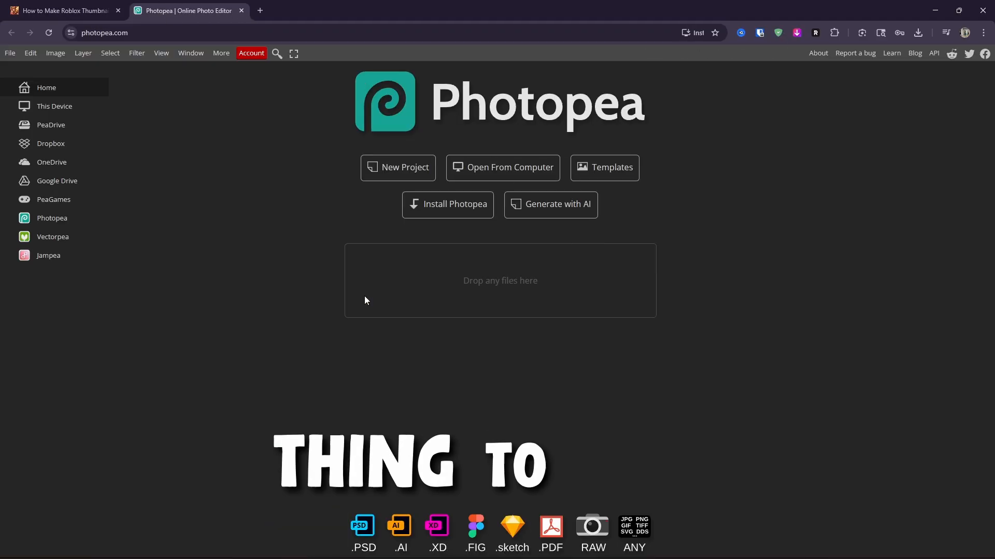
# - Create a new project from the Youtube Thumbnail preset, 1280 x 720 px, at 300 DPI
pyautogui.click(370, 179)
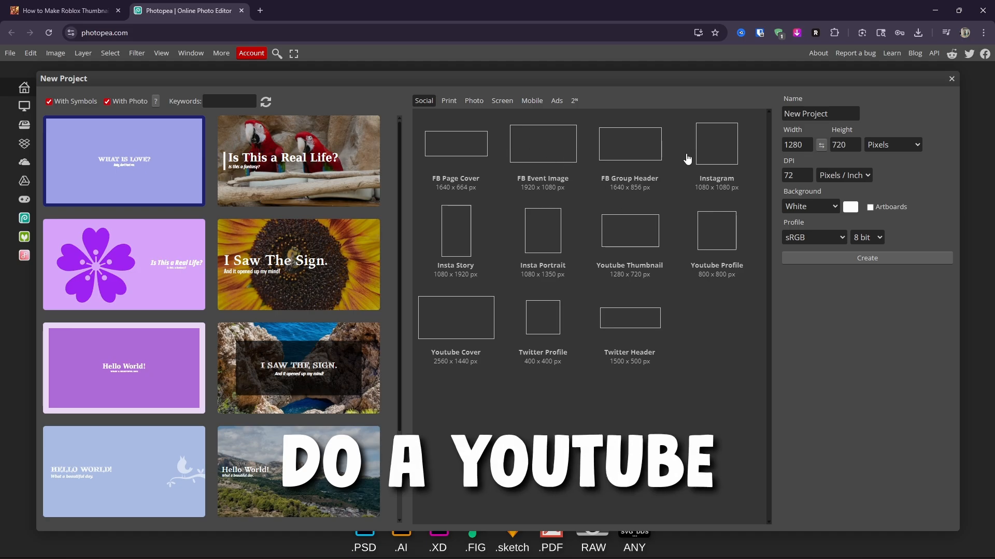
pyautogui.click(630, 235)
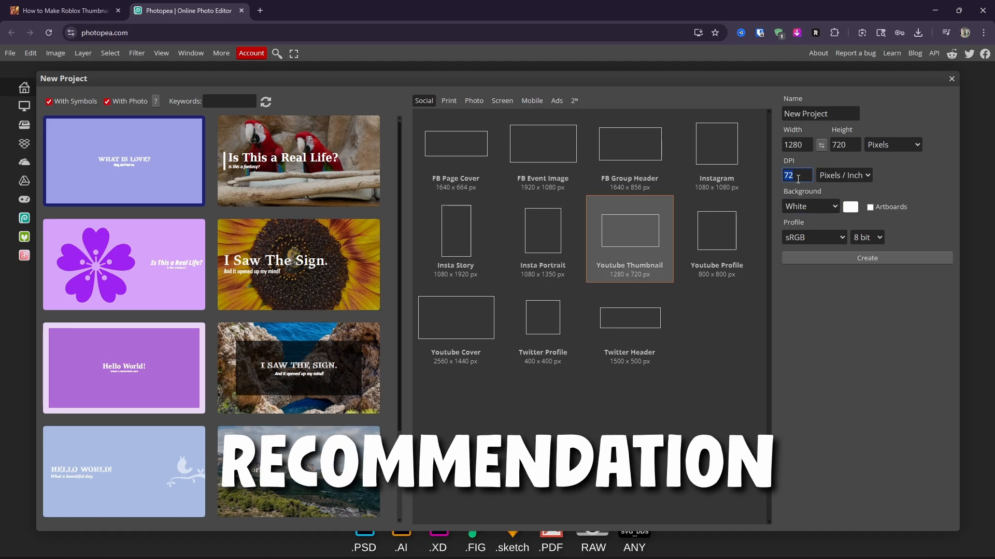
pyautogui.write('300')
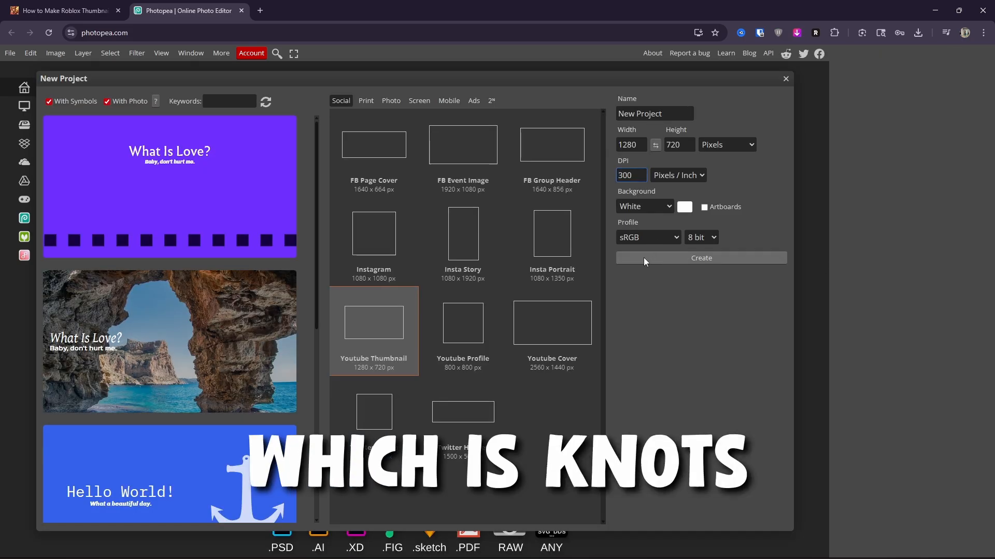
pyautogui.click(643, 258)
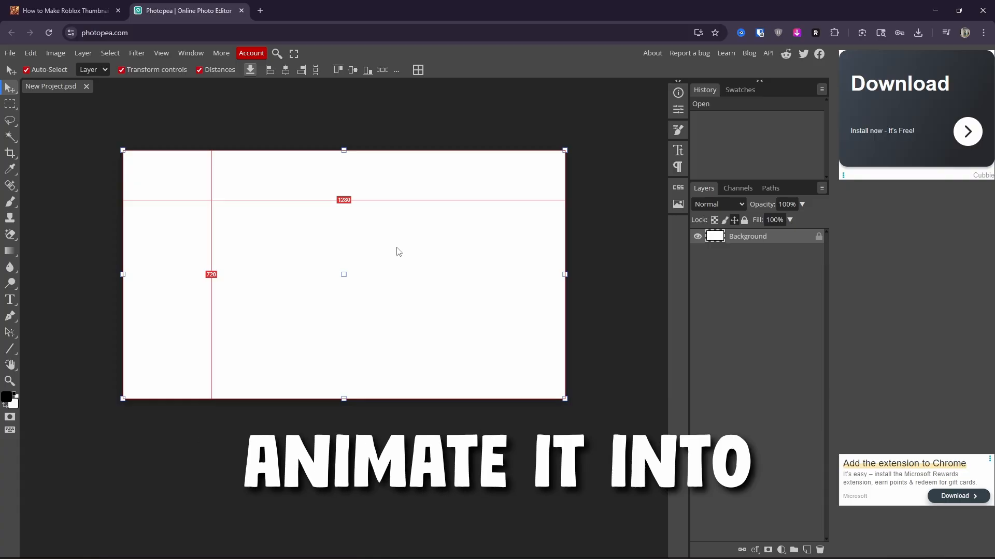
# - Place the rivals background image at 100% and the whatever avatar render at 36% as layers in the project
pyautogui.click(359, 147)
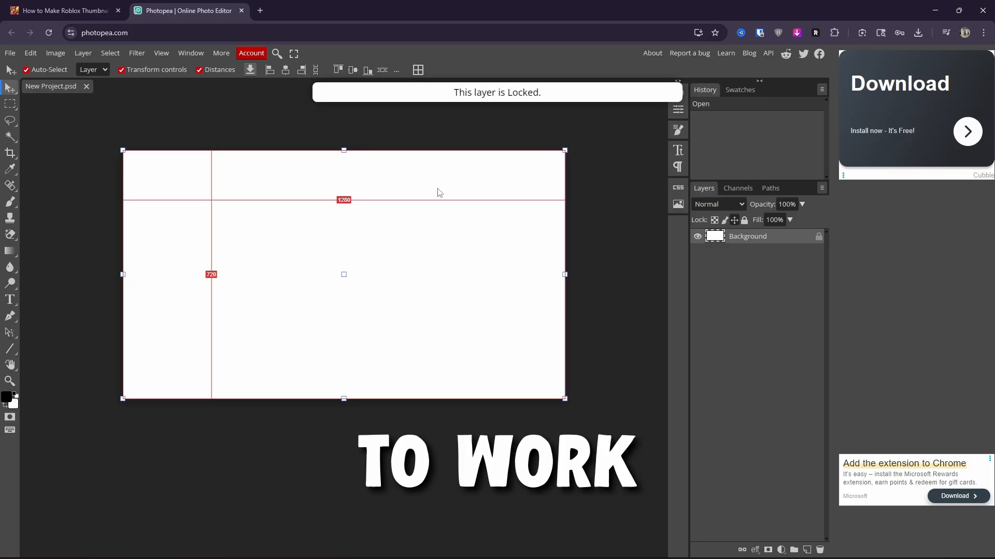
pyautogui.keyDown('alt'); pyautogui.scroll(2, 439, 195); pyautogui.keyUp('alt')
pyautogui.moveTo(353, 215)
pyautogui.mouseDown(button='middle')
pyautogui.moveTo(390, 210)
pyautogui.moveTo(337, 214)
pyautogui.moveTo(345, 213)
pyautogui.mouseUp(button='middle')
pyautogui.press('super')
pyautogui.press('super+e')
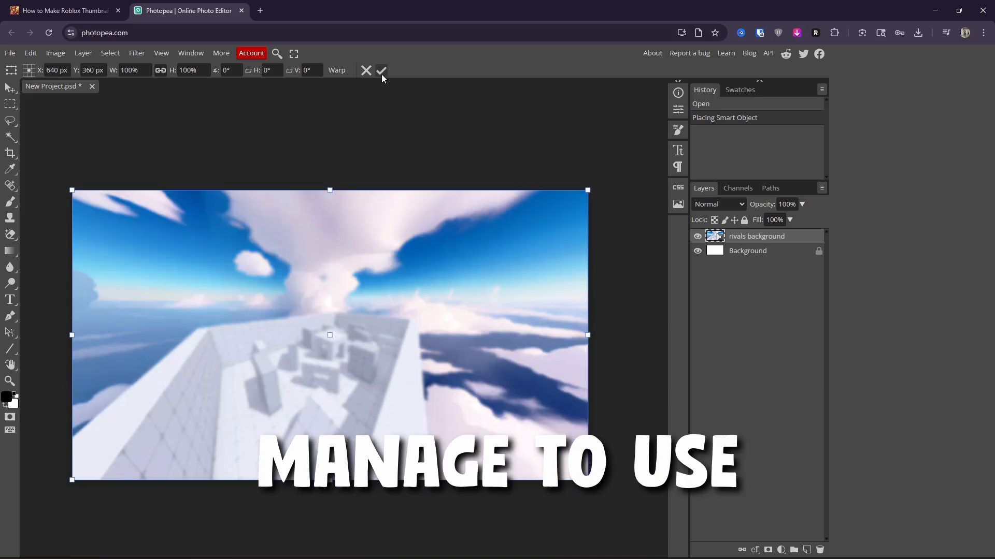
pyautogui.click(382, 70)
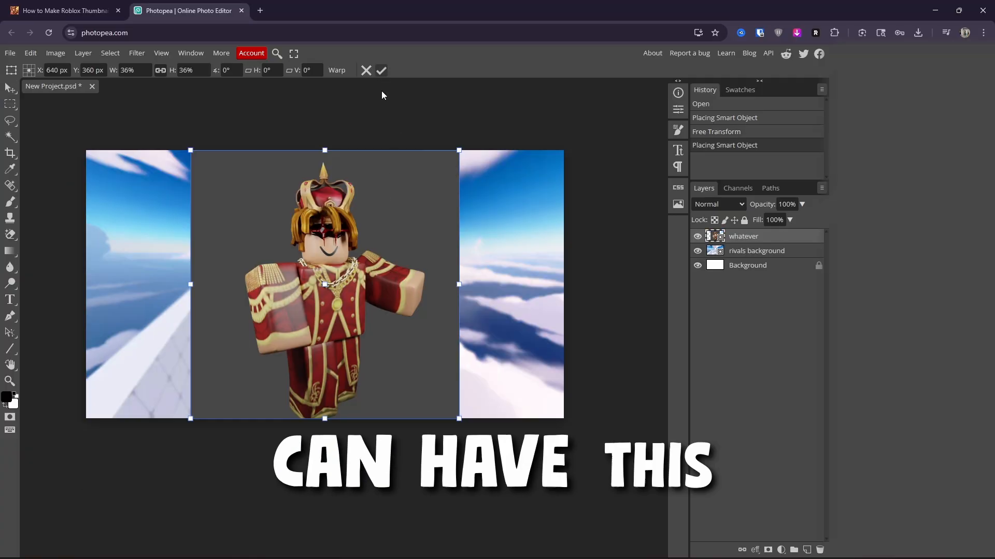
pyautogui.click(382, 70)
# - Select the grey backdrop around the avatar with the Magic Wand, rasterize the layer, delete the backdrop, and deselect
pyautogui.click(401, 206)
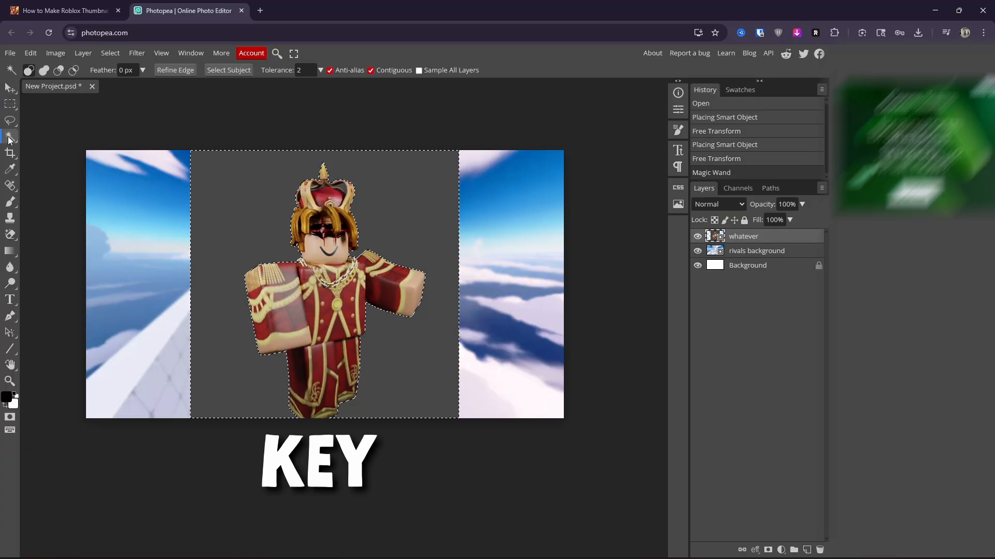
pyautogui.click(378, 216)
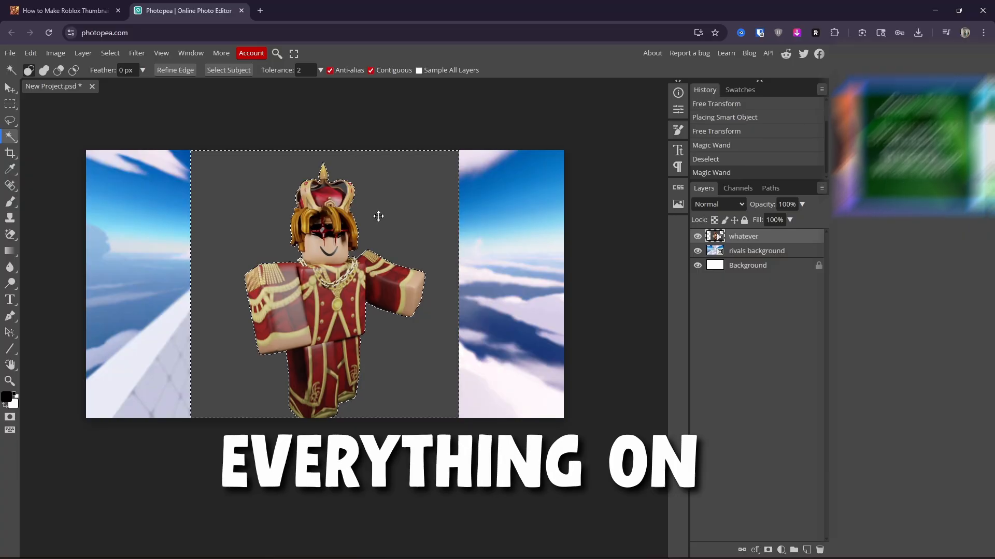
pyautogui.press('Delete')
pyautogui.click(399, 118)
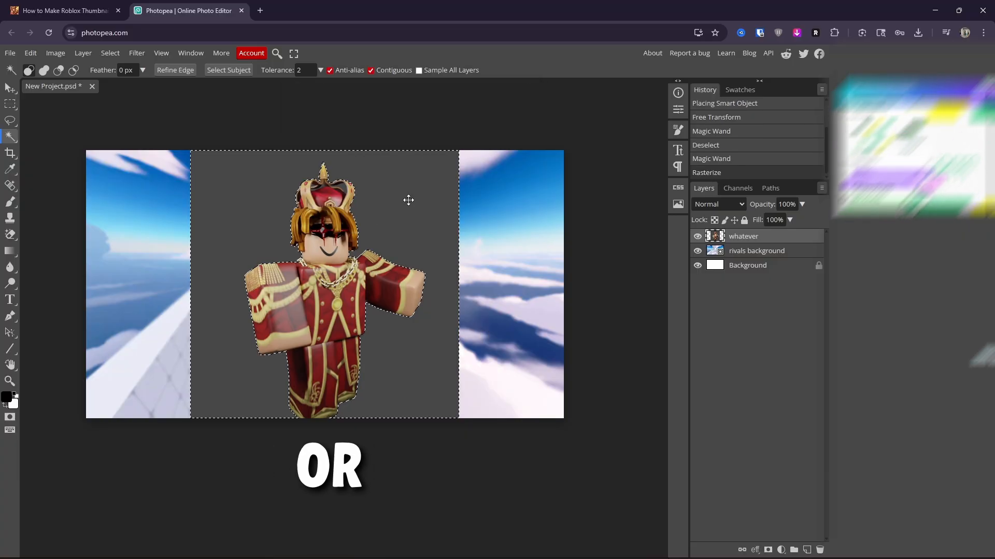
pyautogui.click(349, 338)
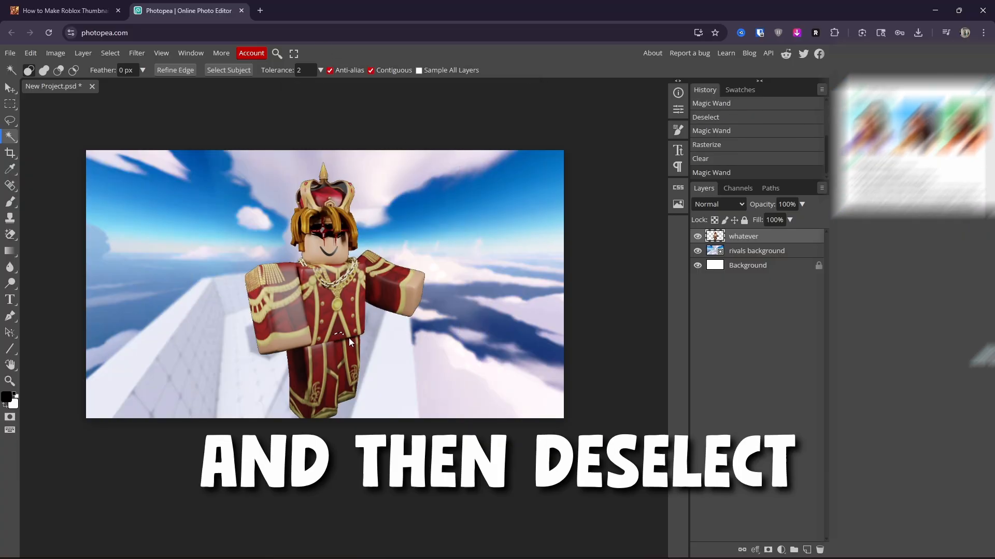
pyautogui.hotkey('ctrl', 'd')
# - Move the avatar to the canvas's left side and scale it down to about 440 x 628 px, resting on the lower edge
pyautogui.press('v')
pyautogui.moveTo(339, 305); pyautogui.dragTo(196, 303)
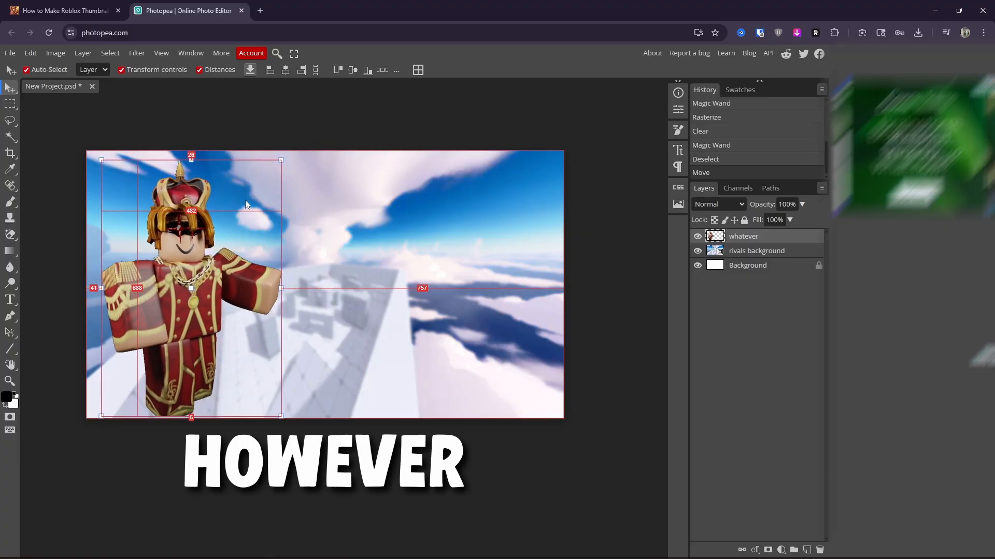
pyautogui.moveTo(281, 161); pyautogui.dragTo(266, 185)
pyautogui.moveTo(169, 309); pyautogui.dragTo(160, 306)
pyautogui.press('Return')
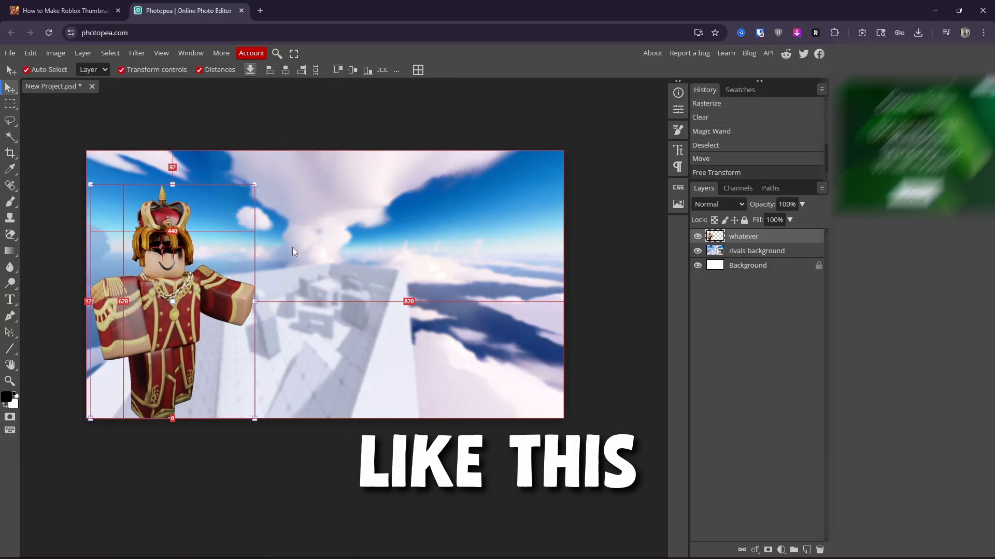
# - Draw a wide text box across the upper canvas beside the avatar and enter "text wow"
pyautogui.press('t')
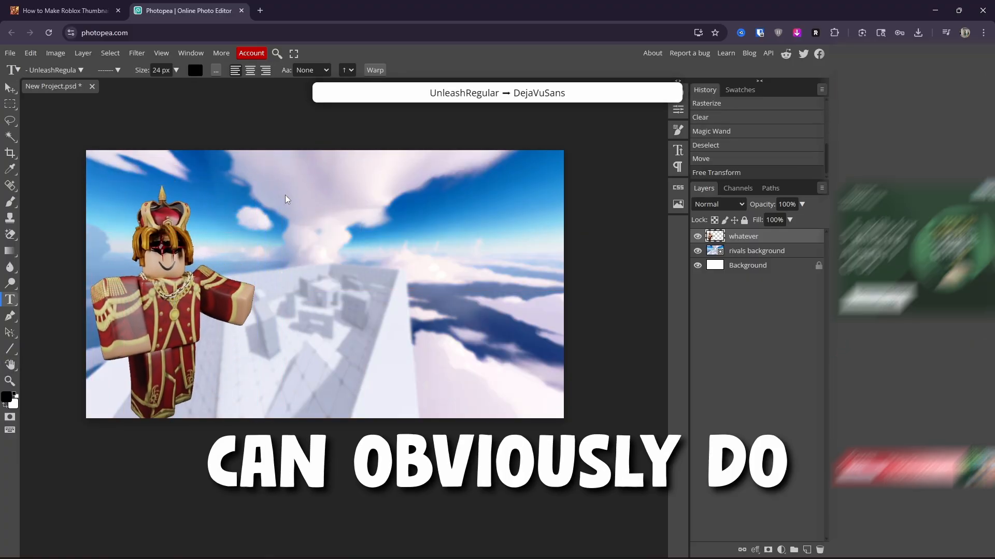
pyautogui.moveTo(214, 166); pyautogui.dragTo(556, 225)
pyautogui.write('text wow')
# - Select all the text, browse the font list, and set its font to Unleash Regular
pyautogui.hotkey('ctrl', 'a')
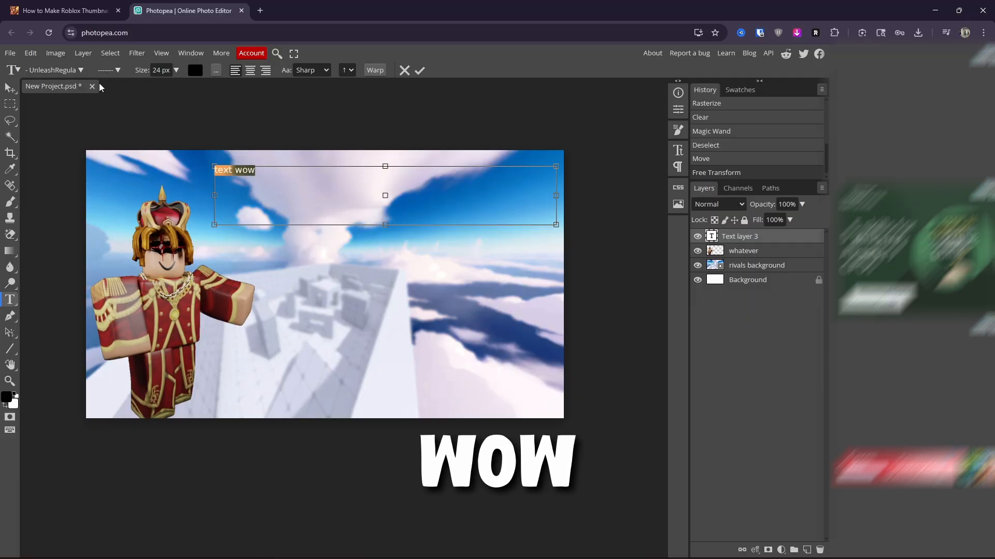
pyautogui.click(79, 69)
pyautogui.write('impact')
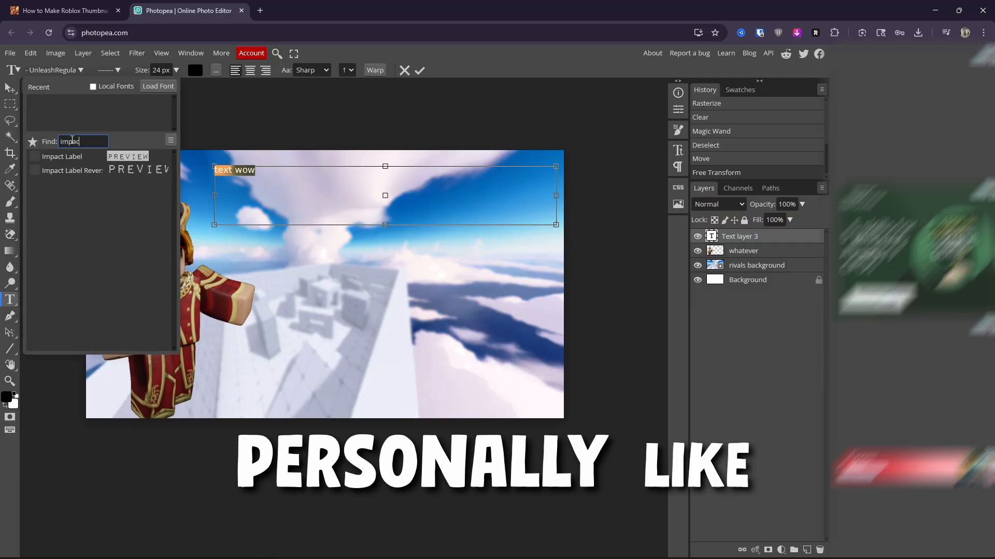
pyautogui.hotkey('ctrl', 'a')
pyautogui.press('BackSpace')
pyautogui.scroll(-15, 89, 154)
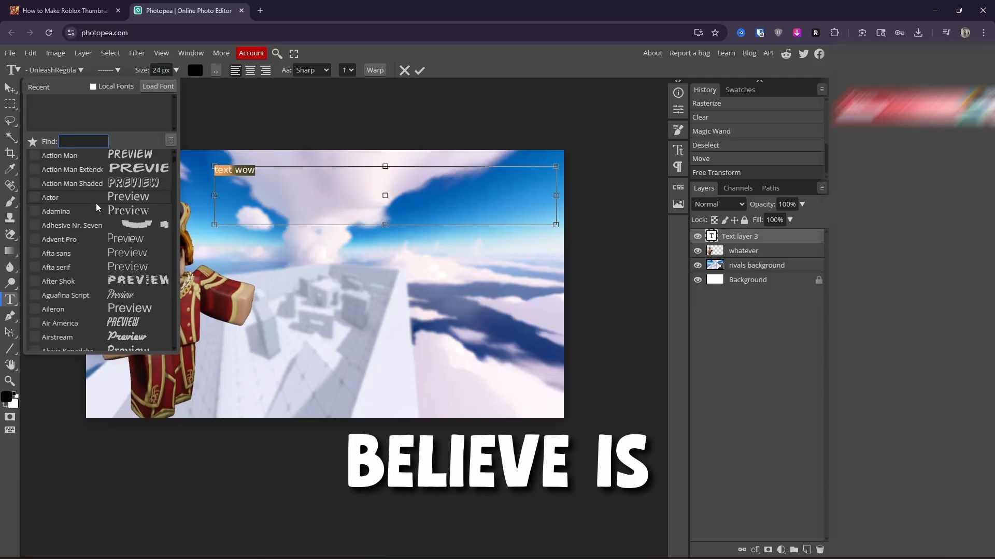
pyautogui.scroll(6, 193, 206)
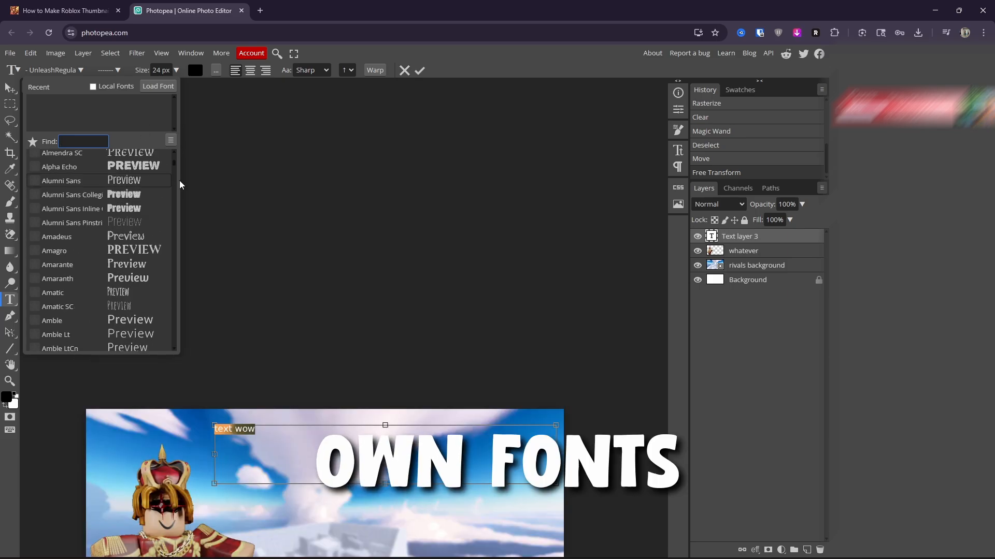
pyautogui.scroll(5, 107, 212)
pyautogui.scroll(-10, 298, 193)
pyautogui.scroll(6, 299, 197)
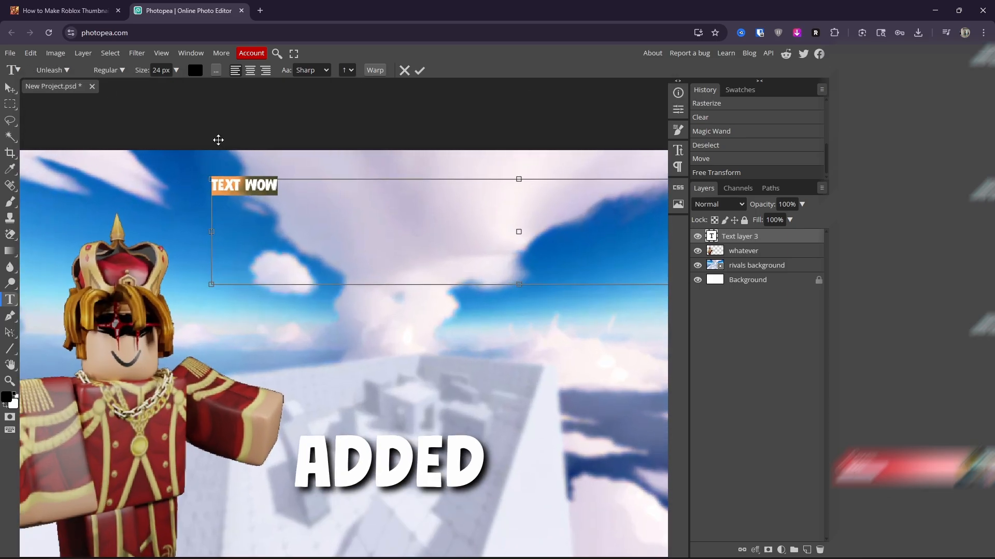
pyautogui.keyDown('alt'); pyautogui.scroll(-3, 220, 144); pyautogui.keyUp('alt')
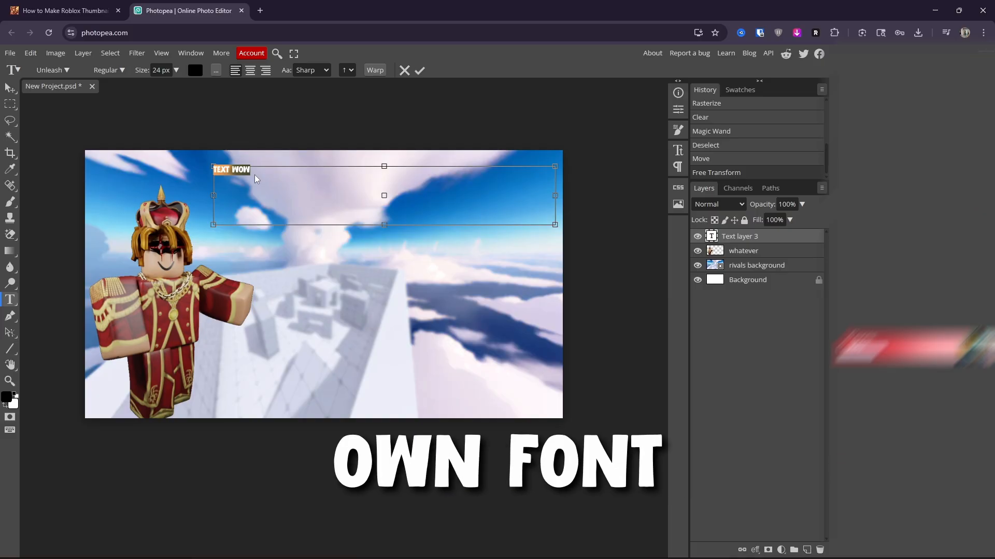
# - Set the text size to 50 px and center the text within its box
pyautogui.click(161, 70)
pyautogui.press('BackSpace')
pyautogui.press('BackSpace')
pyautogui.write('50')
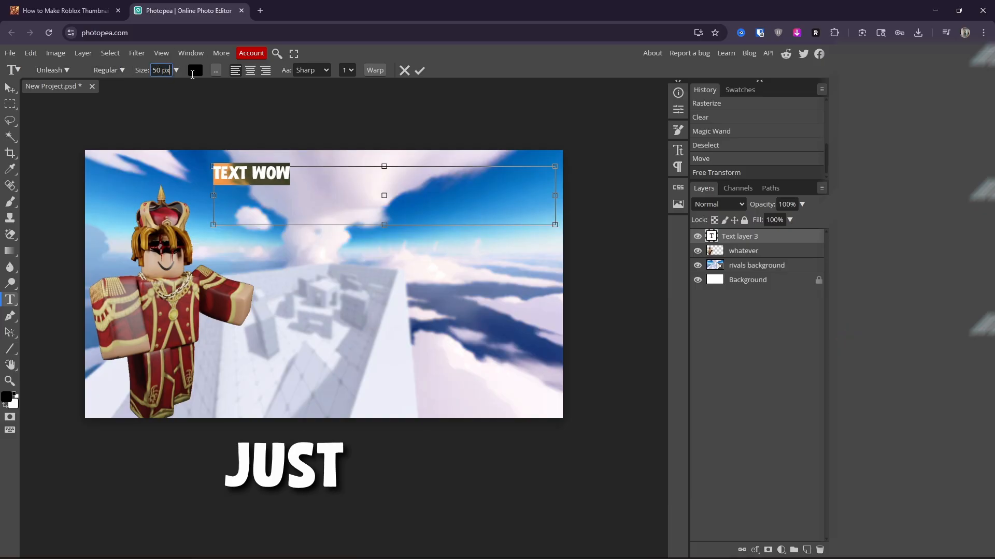
pyautogui.click(250, 70)
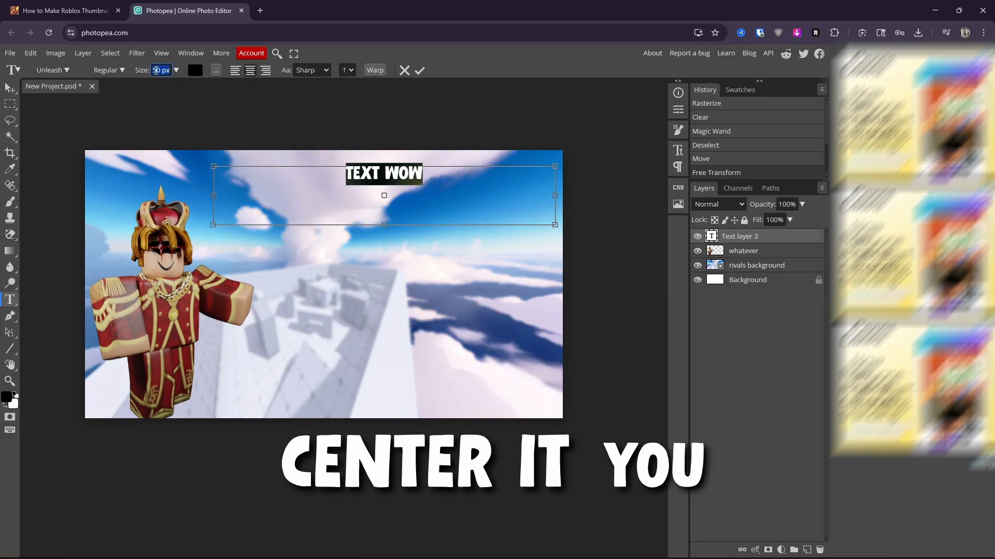
# - Set the text size to 70 px, increase it further until the text is about 421 px wide, and commit it
pyautogui.click(161, 70)
pyautogui.press('BackSpace')
pyautogui.press('BackSpace')
pyautogui.write('70')
pyautogui.scroll(20, 160, 70)
pyautogui.click(419, 70)
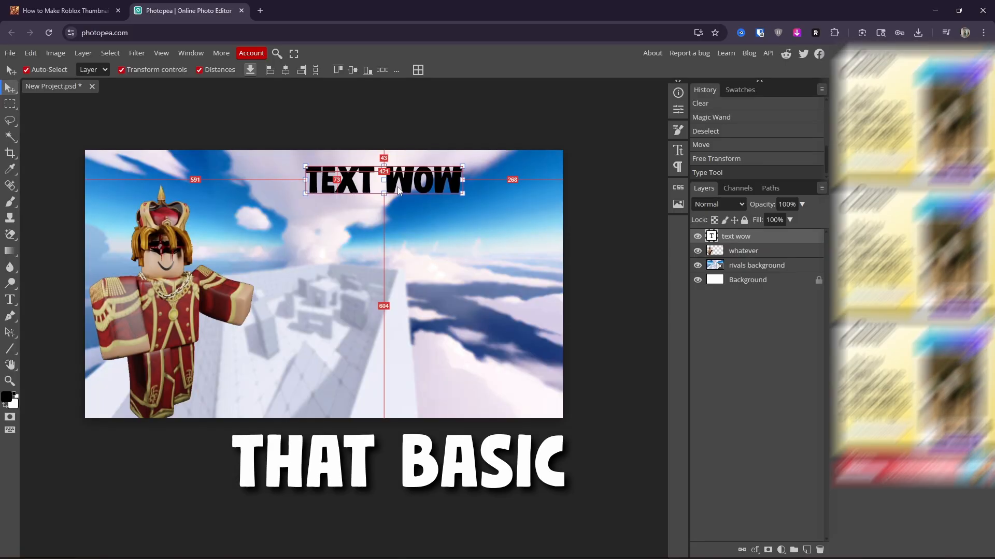
# - Enlarge the text to about 846 x 147 px and position it across the canvas's upper area beside the avatar
pyautogui.moveTo(397, 187); pyautogui.dragTo(424, 207)
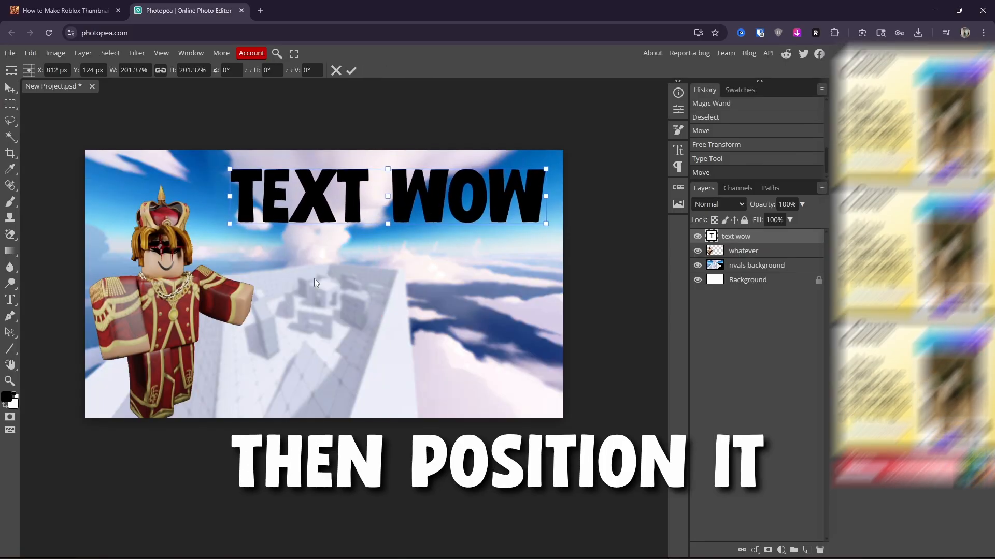
pyautogui.press('Return')
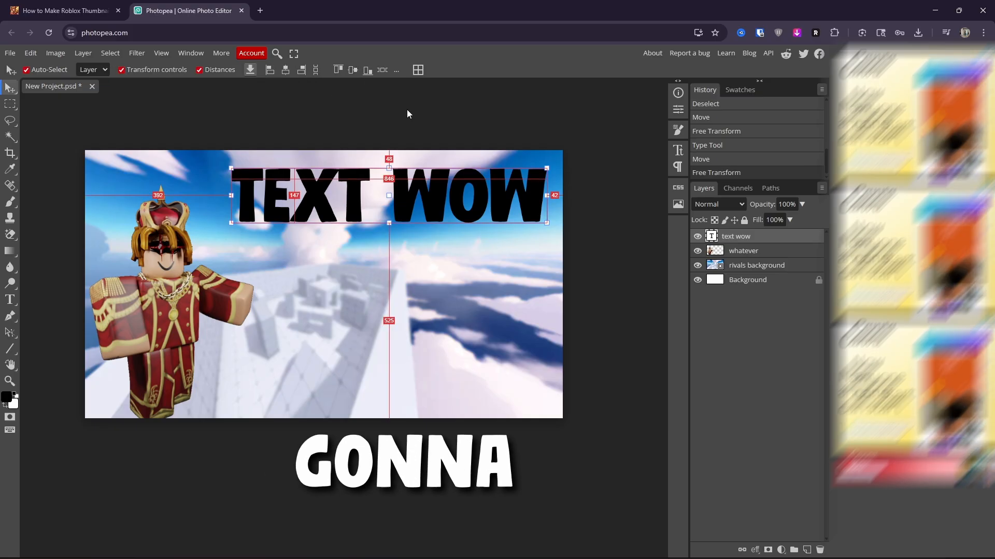
# - Add a 6 px black outside stroke to the avatar layer, and try a drop shadow on it before removing that shadow
pyautogui.doubleClick(781, 252)
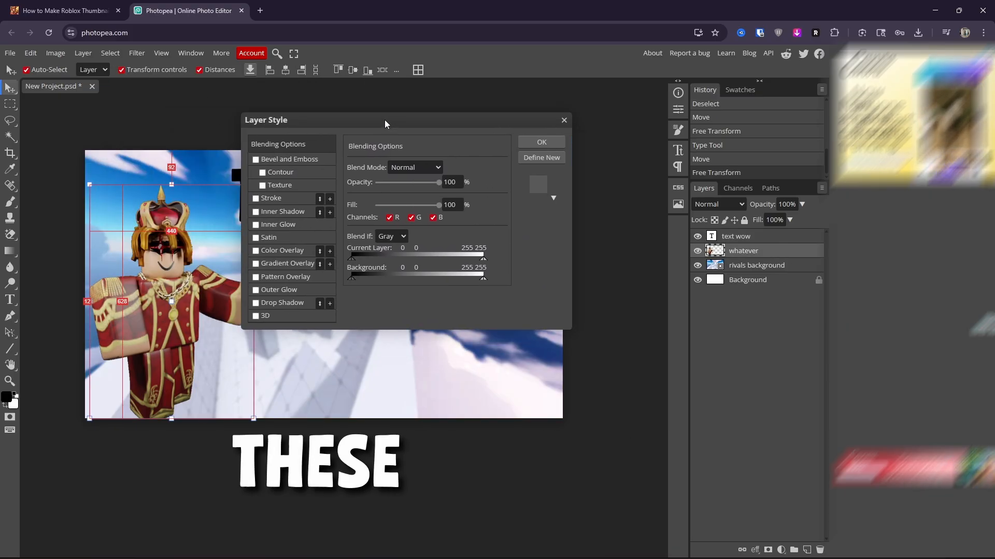
pyautogui.moveTo(384, 120); pyautogui.dragTo(446, 124)
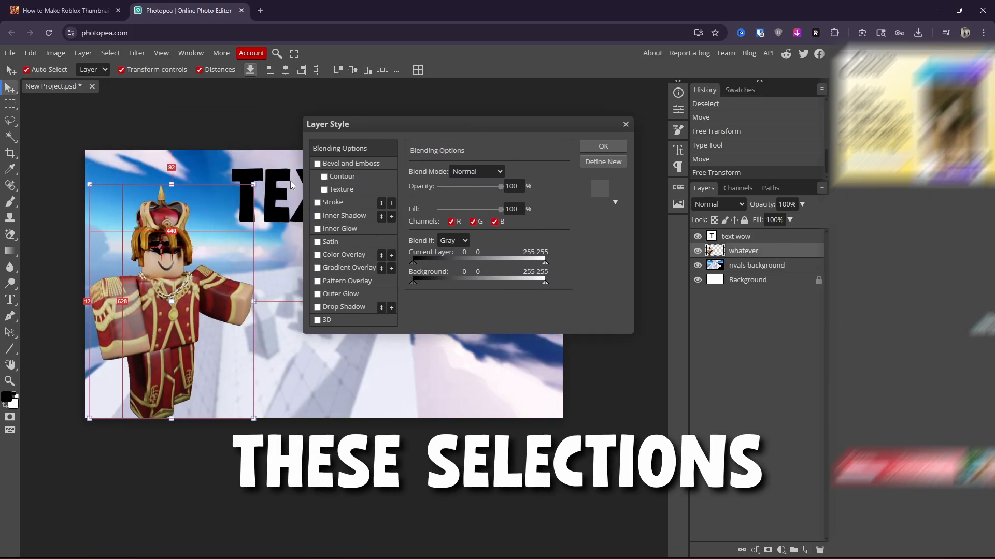
pyautogui.click(318, 203)
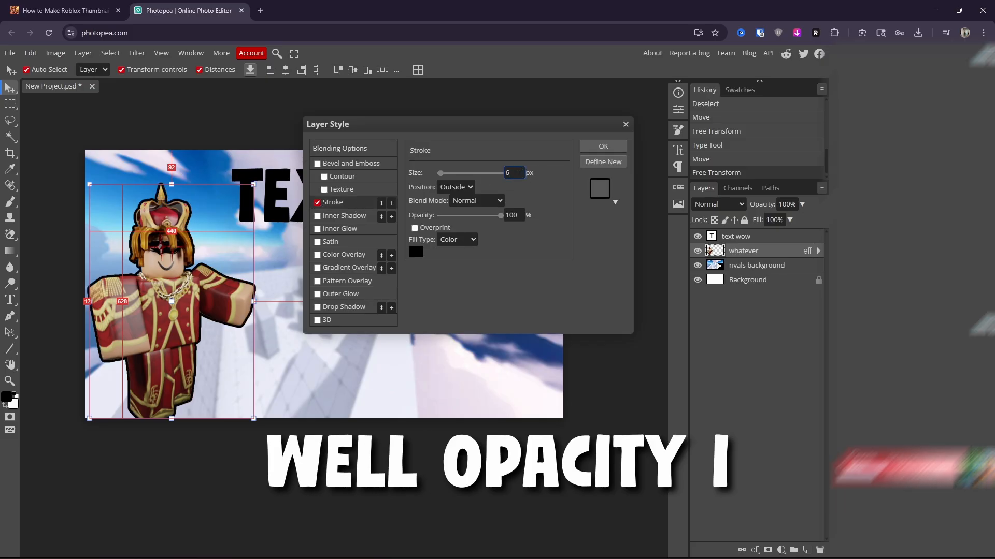
pyautogui.click(334, 309)
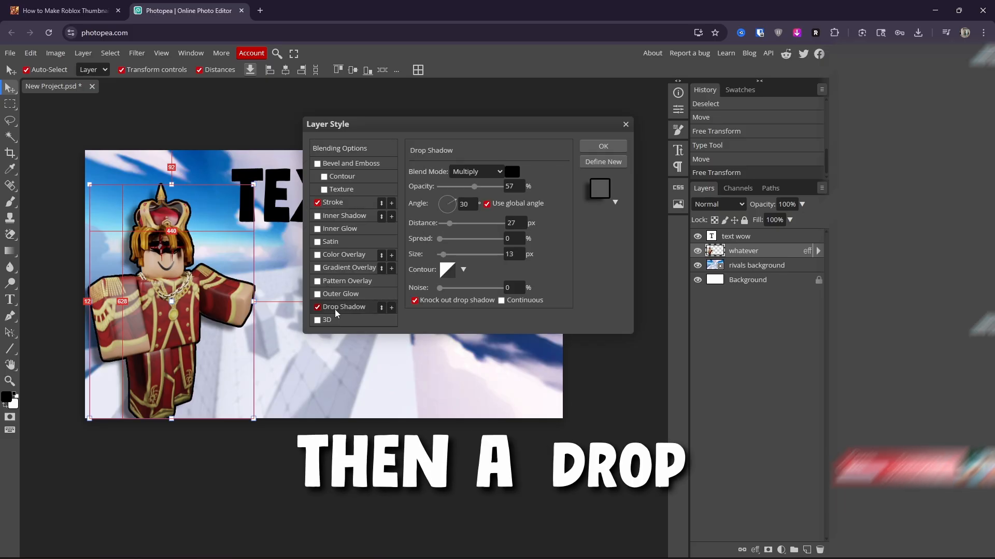
pyautogui.click(318, 308)
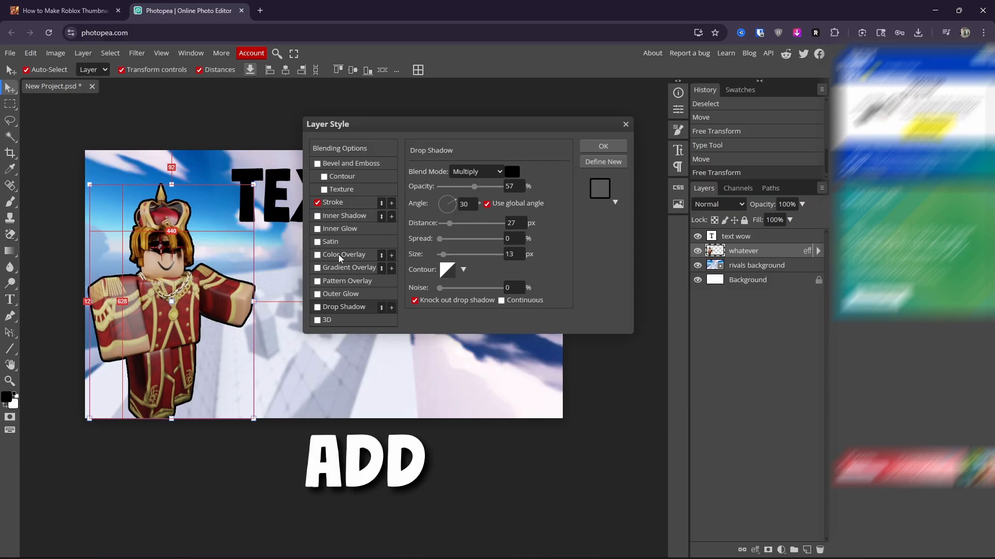
# - Add an outer glow to the avatar layer and set its colour to pure red (ff0000)
pyautogui.click(340, 294)
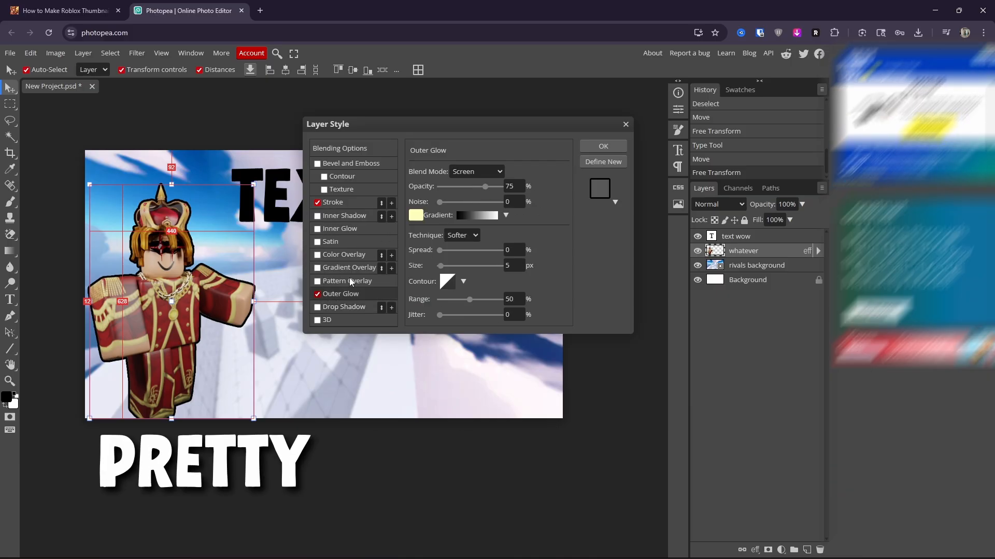
pyautogui.click(416, 216)
pyautogui.click(288, 224)
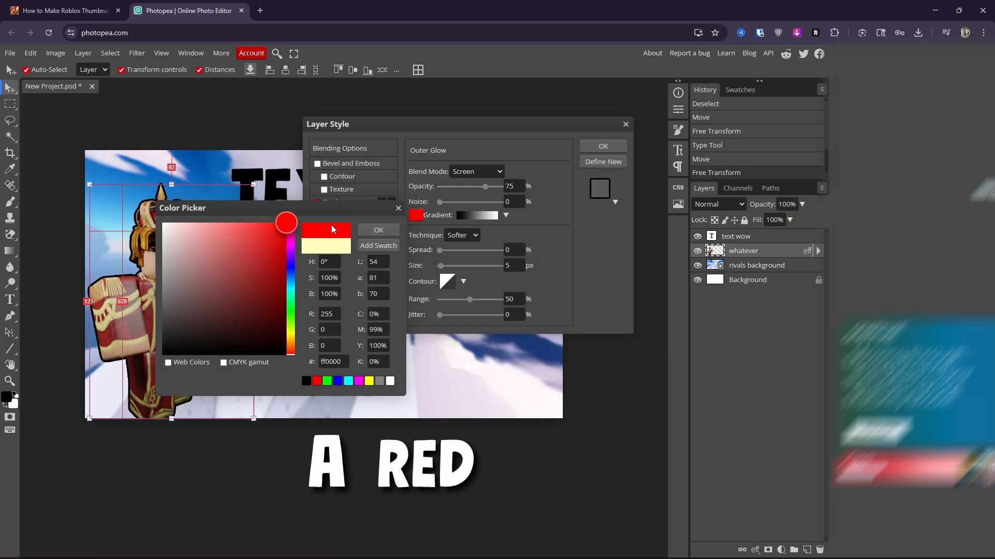
pyautogui.click(378, 229)
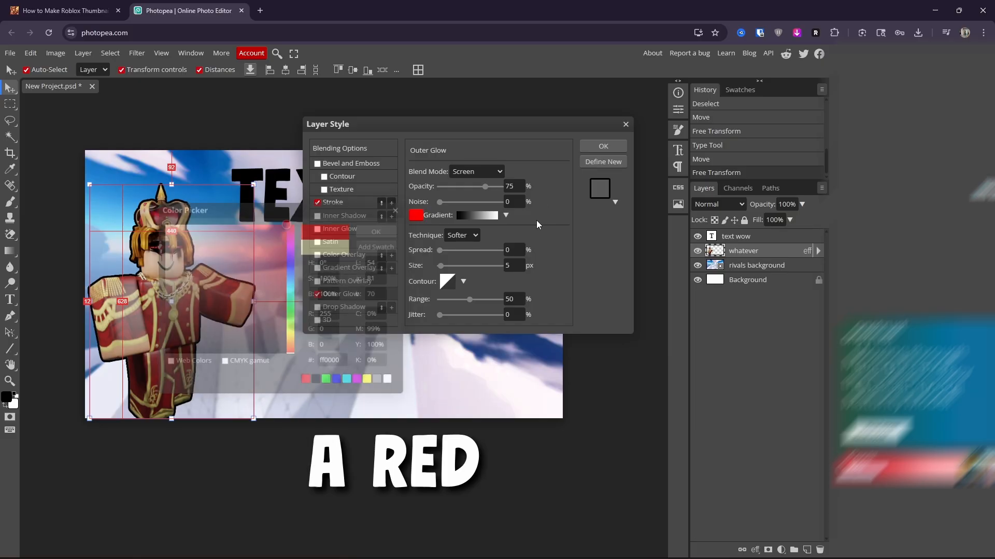
# - Set the avatar's outer glow to Normal blend mode, 29 px size and 16% spread, apply the layer style and deselect the layer
pyautogui.click(471, 173)
pyautogui.moveTo(441, 266); pyautogui.dragTo(449, 265)
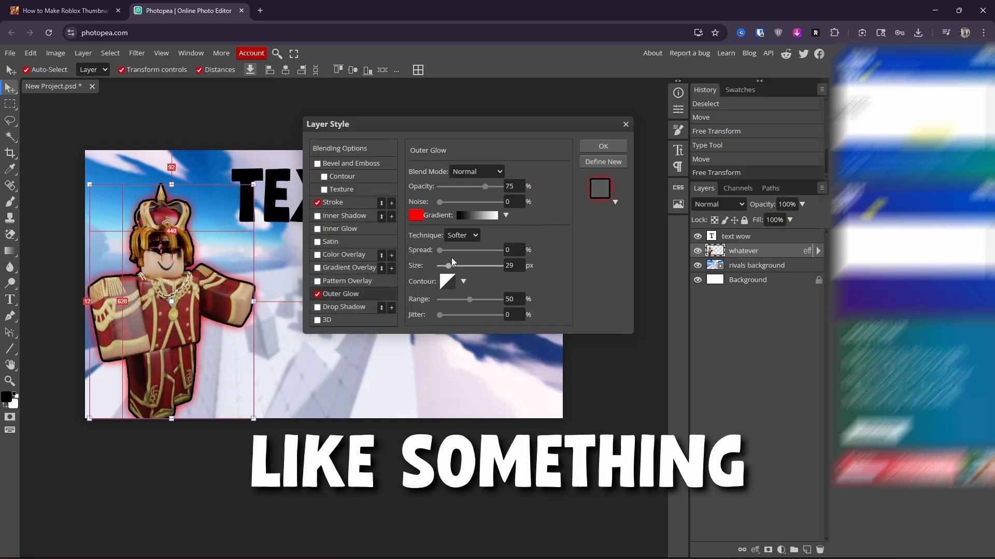
pyautogui.doubleClick(518, 250)
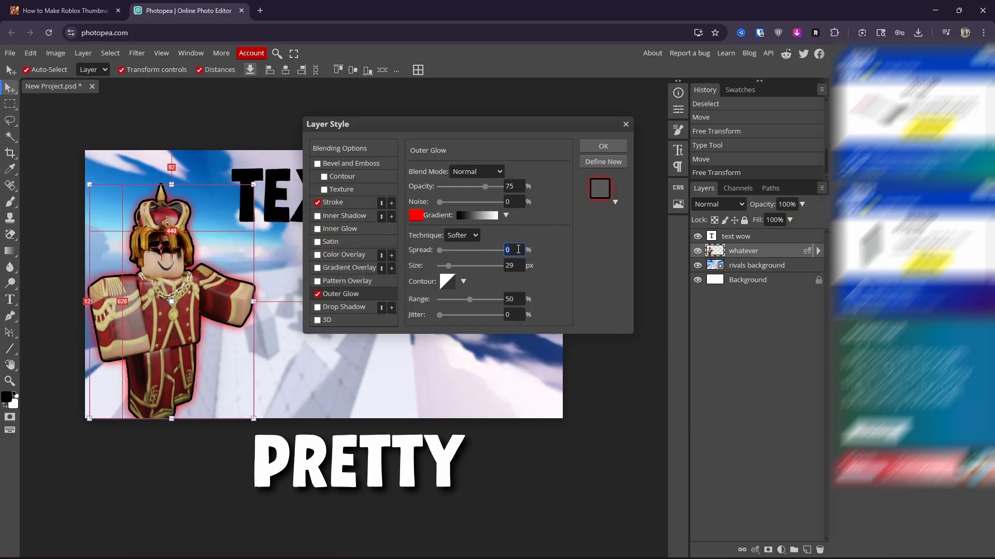
pyautogui.write('16')
pyautogui.doubleClick(513, 186)
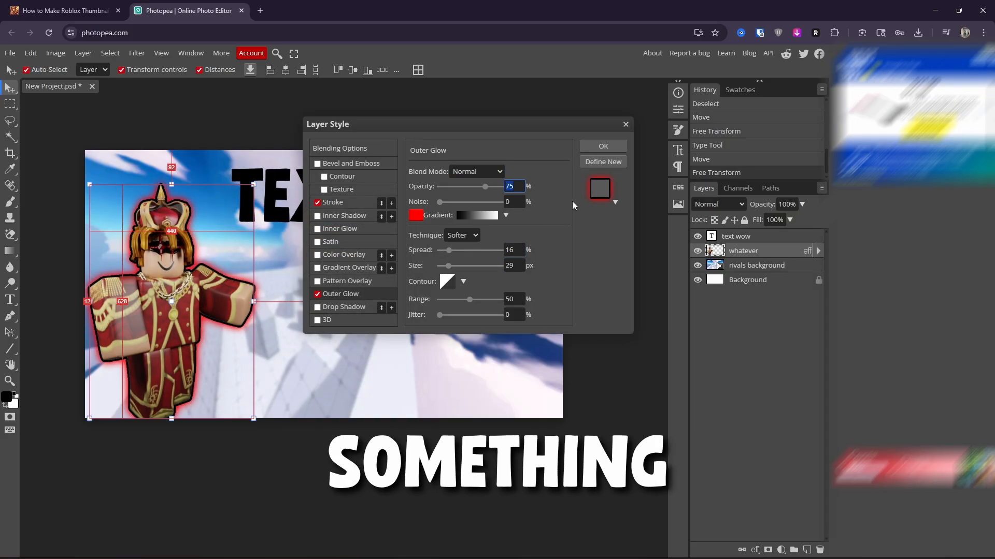
pyautogui.click(603, 146)
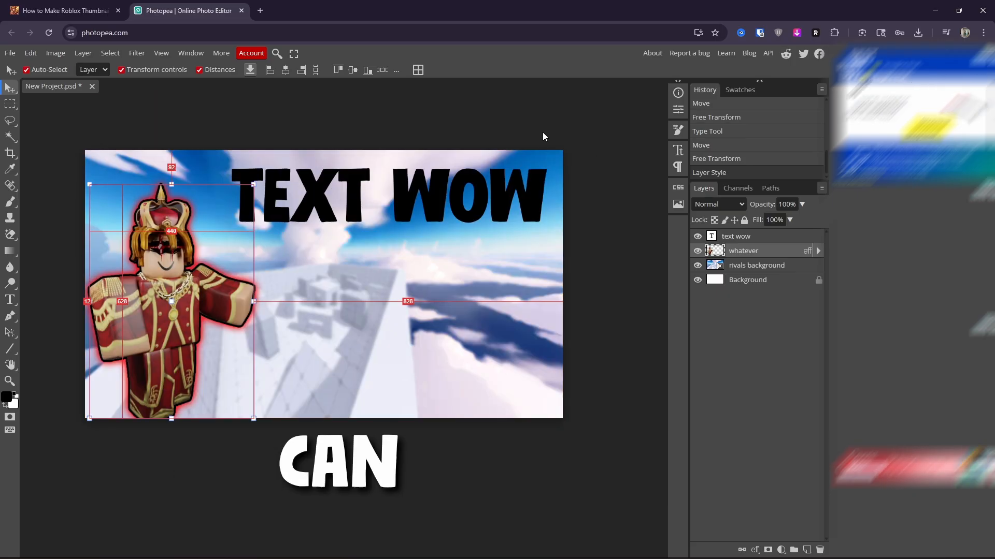
pyautogui.click(449, 103)
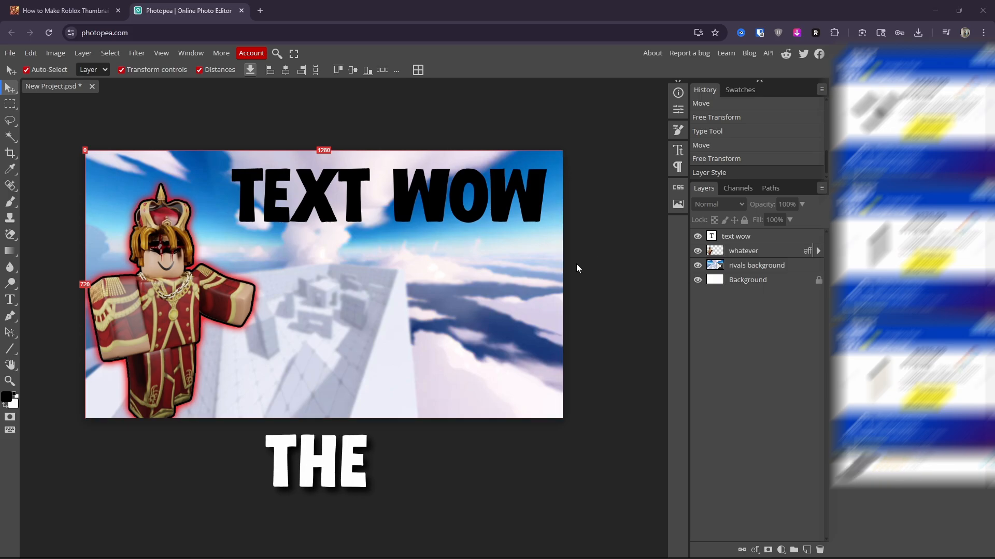
# - Add a linear gradient overlay to the "text wow" layer, using green for both the start and end colour stops
pyautogui.click(410, 202)
pyautogui.doubleClick(765, 237)
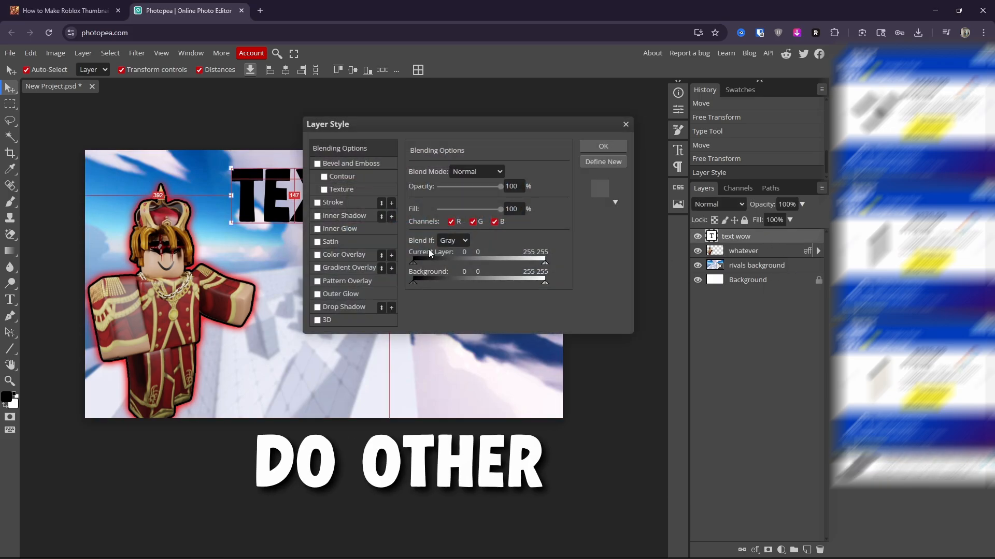
pyautogui.click(345, 269)
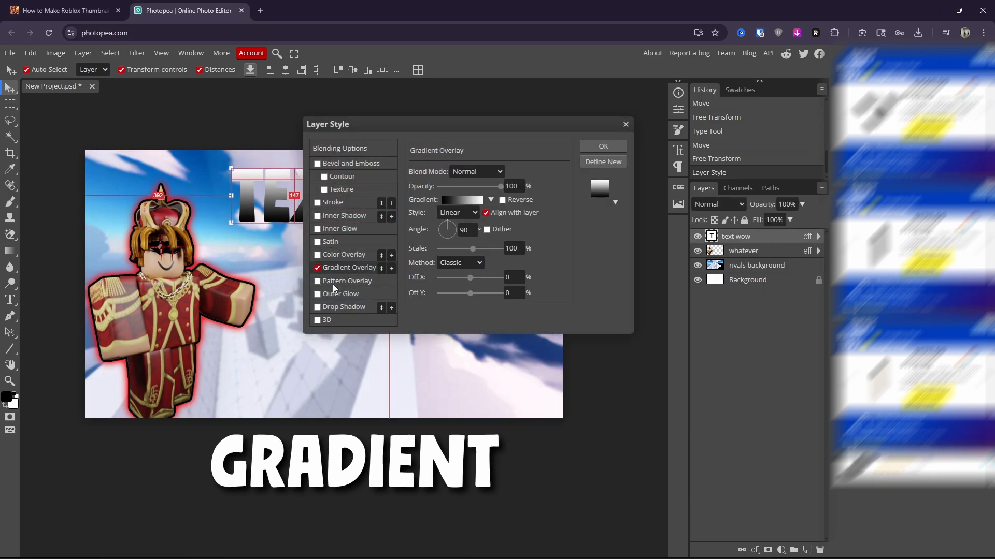
pyautogui.click(455, 200)
pyautogui.click(170, 337)
pyautogui.click(250, 377)
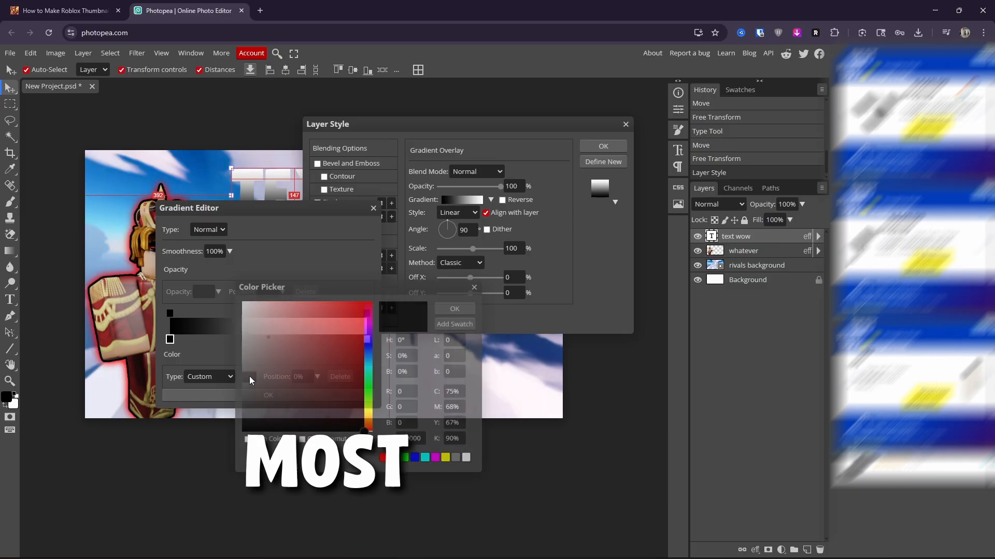
pyautogui.click(408, 458)
pyautogui.click(454, 308)
pyautogui.click(367, 339)
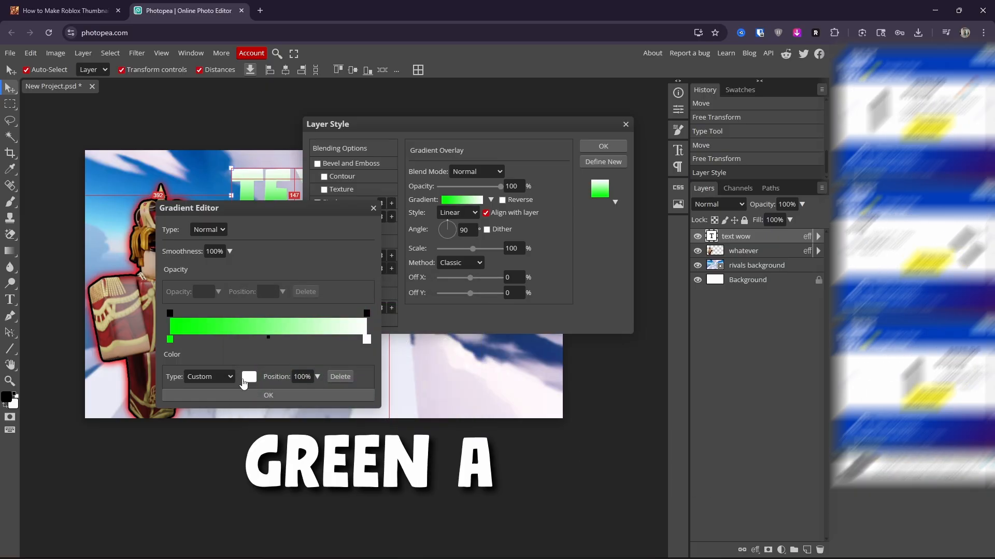
pyautogui.click(291, 395)
# - Add an outer glow to the "text wow" layer and change the glow colour to green
pyautogui.click(342, 293)
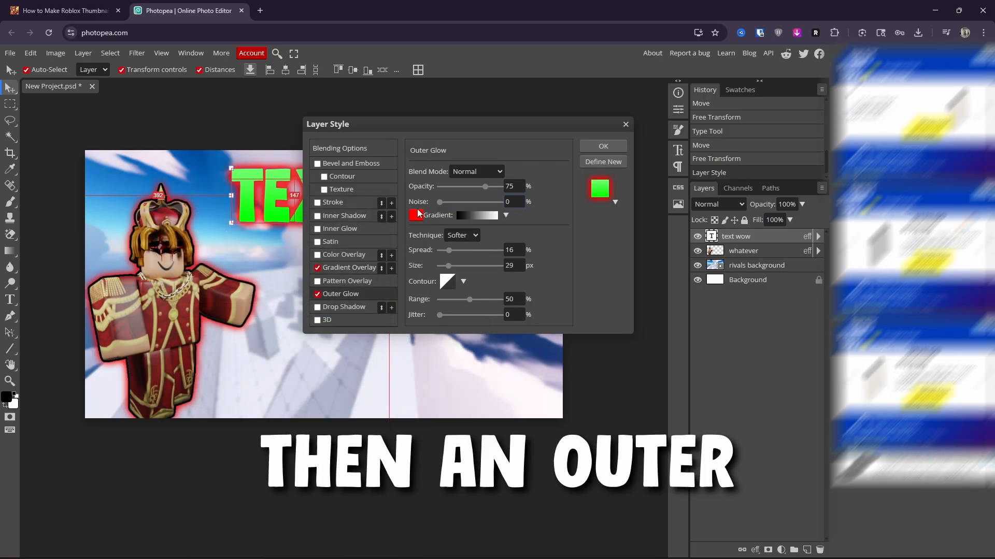
pyautogui.click(416, 215)
pyautogui.click(317, 382)
pyautogui.click(389, 226)
# - Add a 6 px black outside stroke to the "text wow" layer and apply the layer style
pyautogui.click(328, 202)
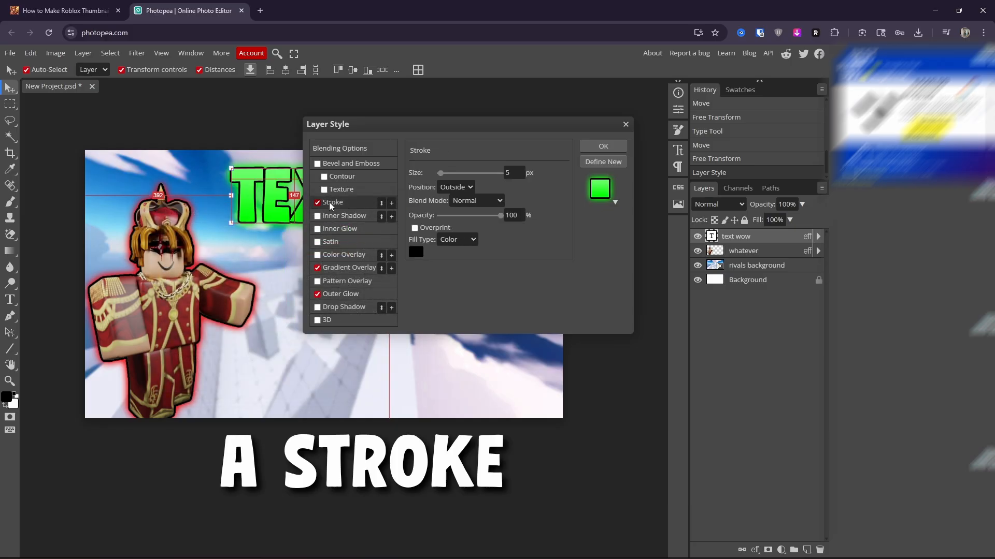
pyautogui.doubleClick(511, 173)
pyautogui.write('6')
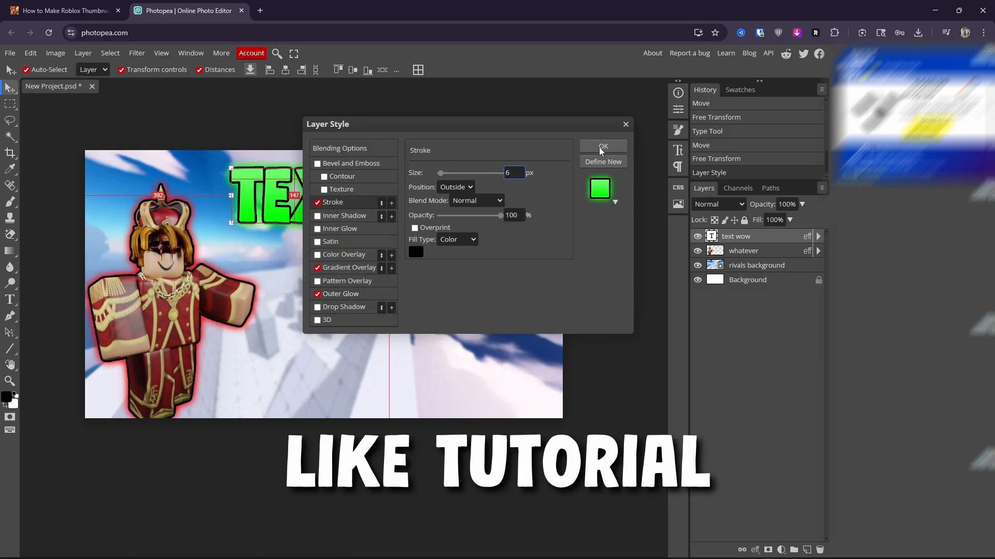
pyautogui.click(601, 145)
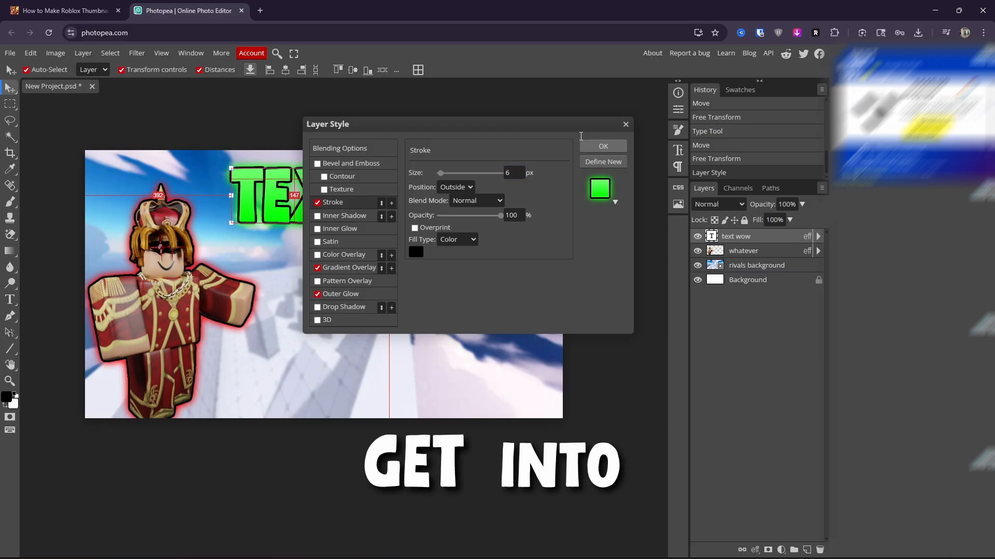
# - Duplicate the styled "text wow" text and place the copy near the canvas's lower edge, directly below the original
pyautogui.keyDown('alt'); pyautogui.moveTo(427, 196); pyautogui.dragTo(429, 376); pyautogui.keyUp('alt')
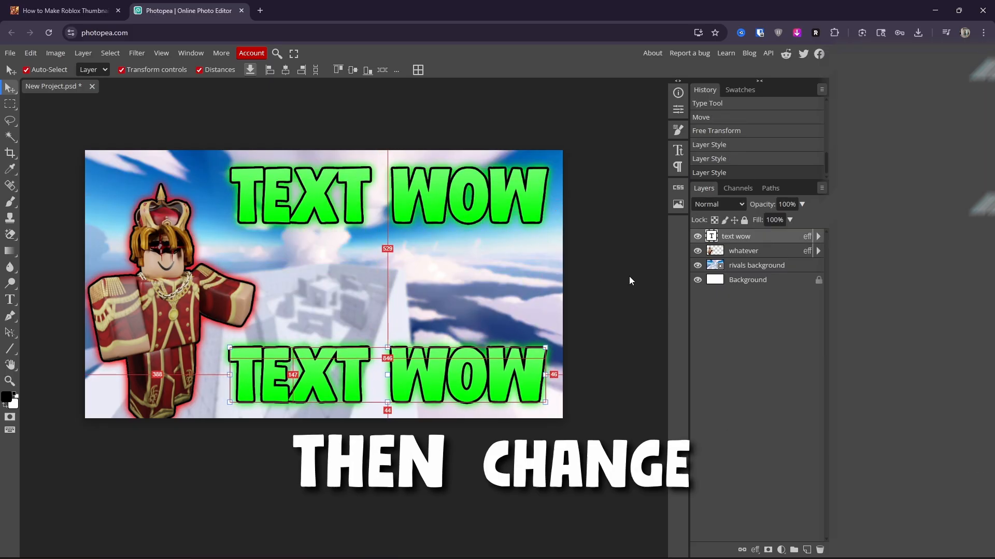